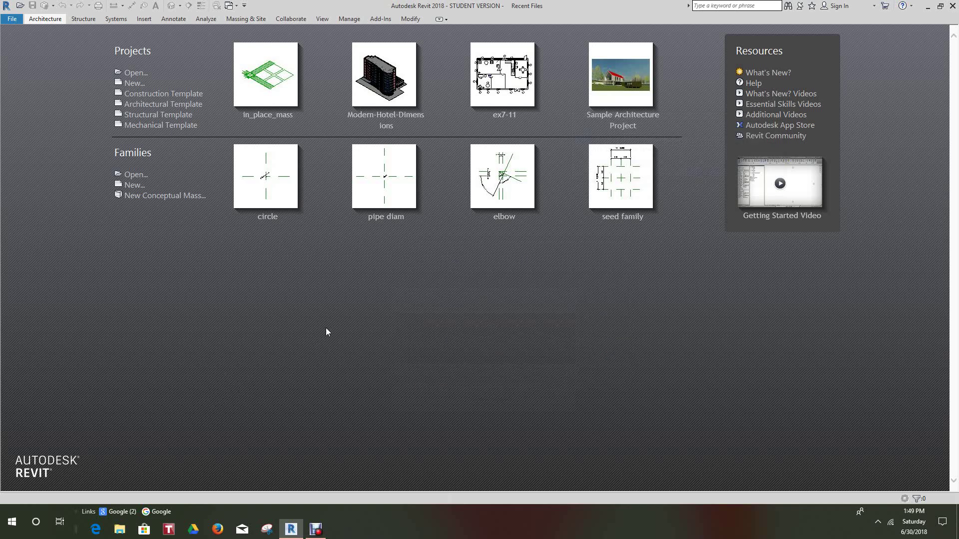
- Create a new family, Family7, from a Generic Model .rft template
click(135, 185)
scroll(426, 256, down, 5)
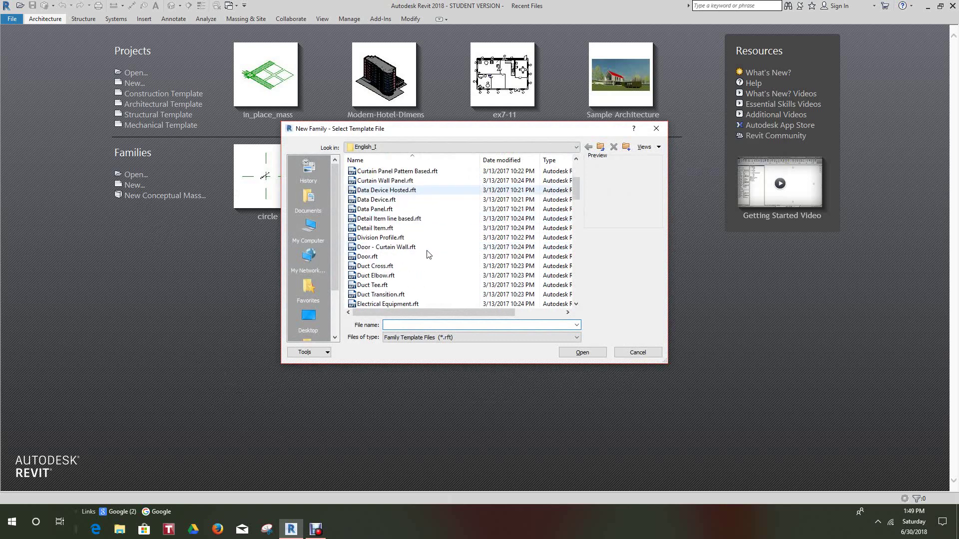
scroll(425, 257, down, 3)
scroll(410, 263, up, 4)
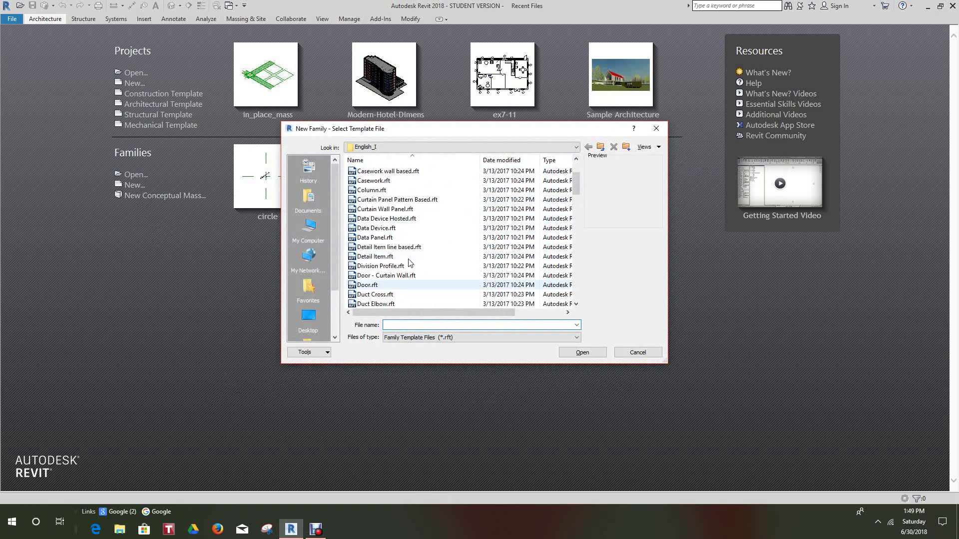
scroll(409, 263, down, 5)
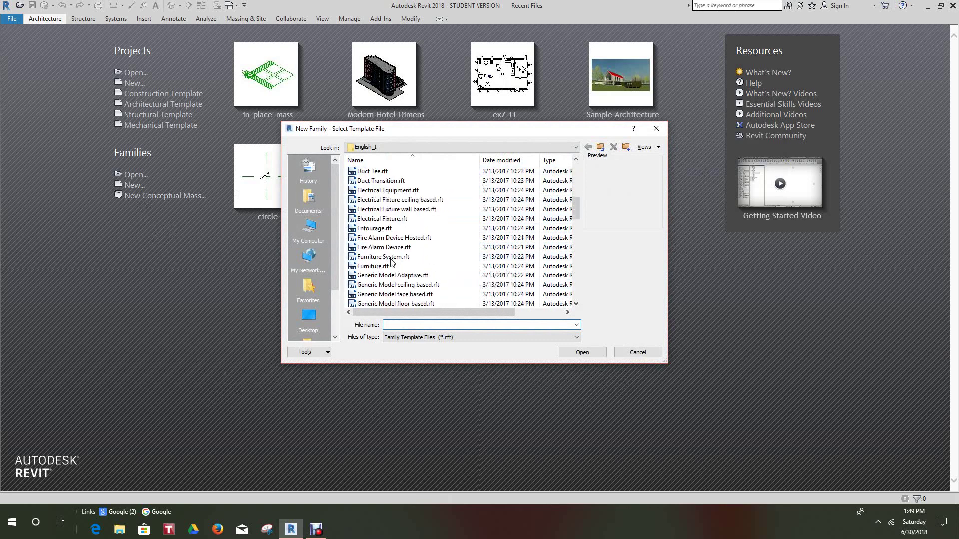
scroll(390, 265, down, 2)
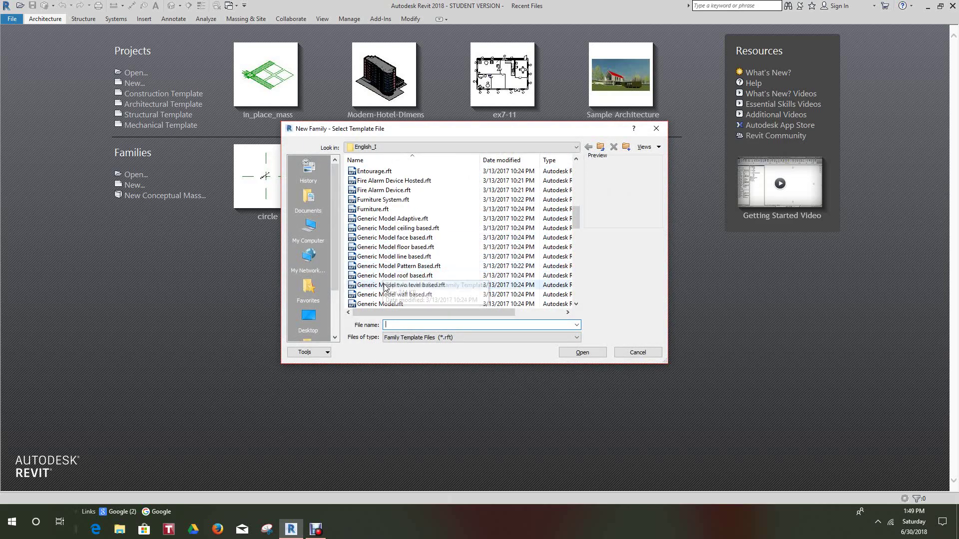
double_click(400, 275)
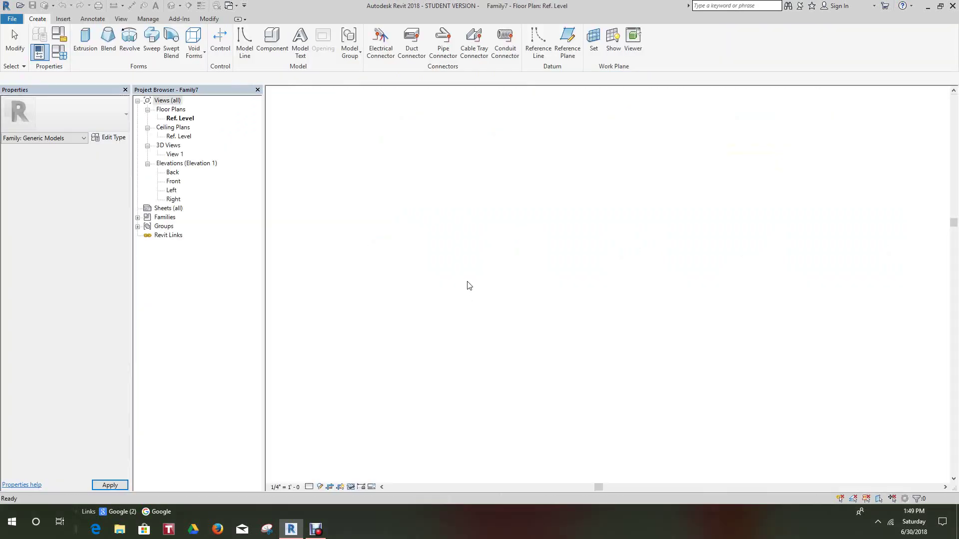
- Draw a vertical reference plane to the left of the centre
scroll(536, 331, up, 2)
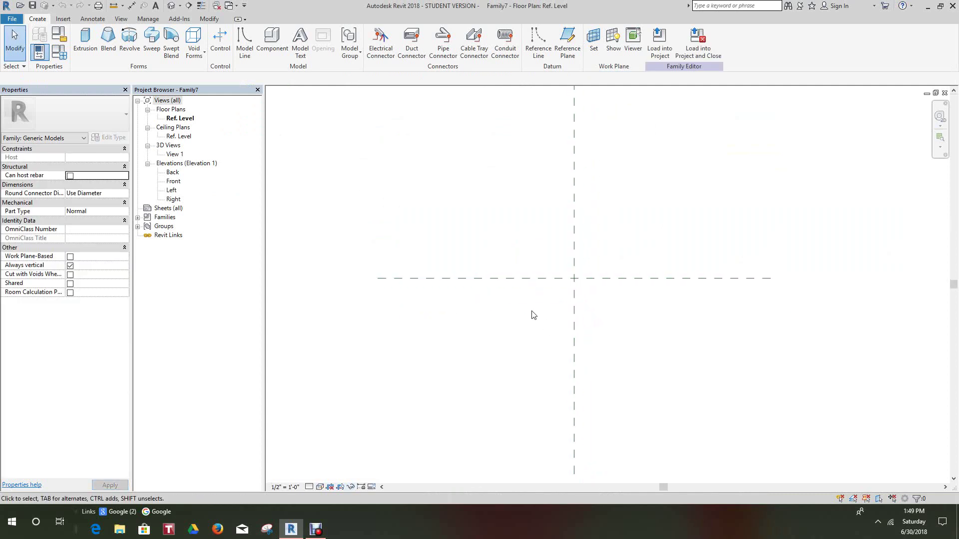
middle_drag(533, 315, 538, 334)
click(567, 44)
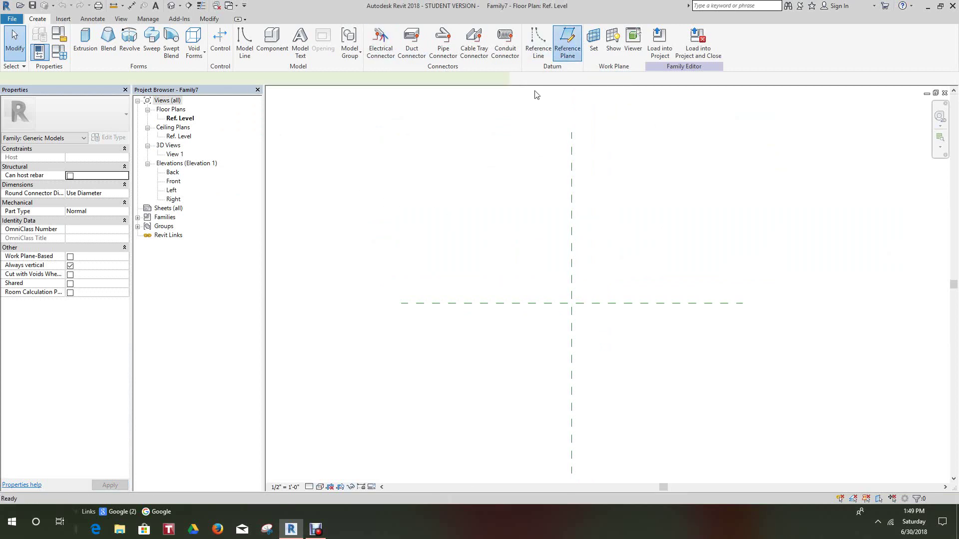
click(524, 131)
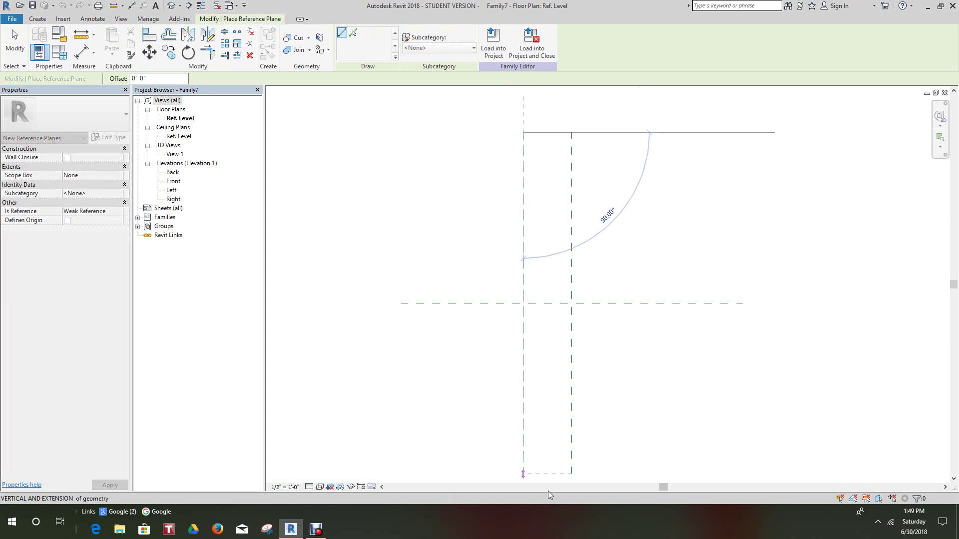
click(526, 476)
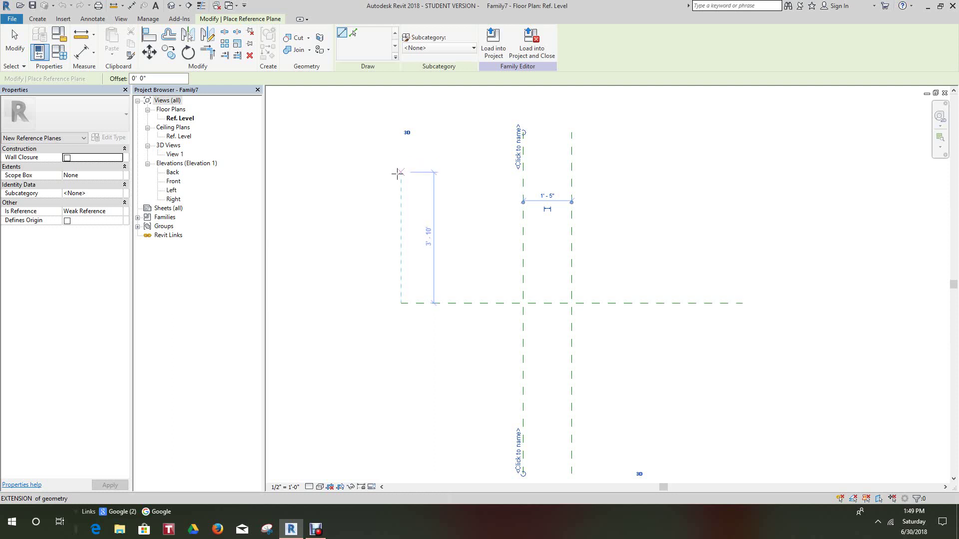
- Draw a horizontal reference plane above the centre, then exit plane placement
click(402, 196)
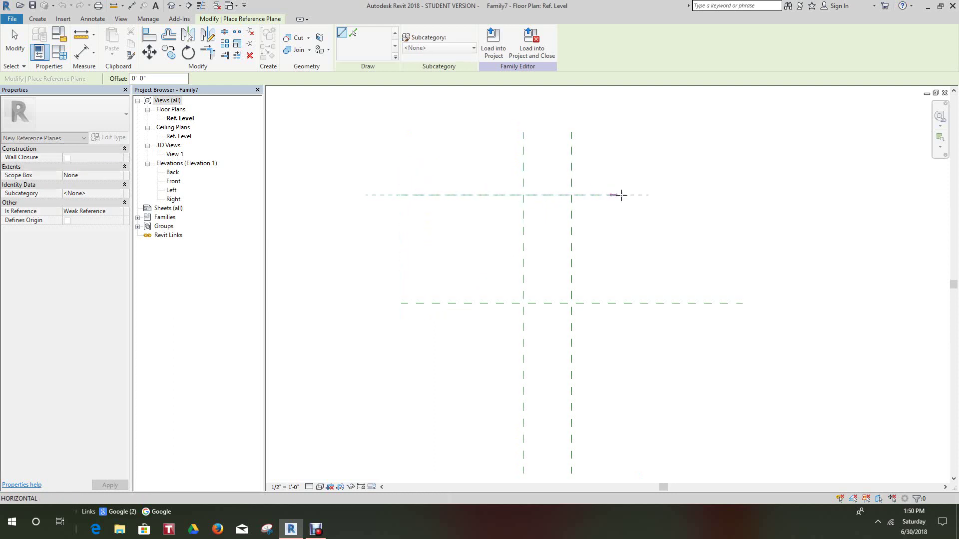
click(741, 195)
right_click(737, 195)
click(754, 198)
middle_drag(699, 244, 619, 233)
right_click(619, 233)
click(641, 243)
scroll(494, 298, up, 2)
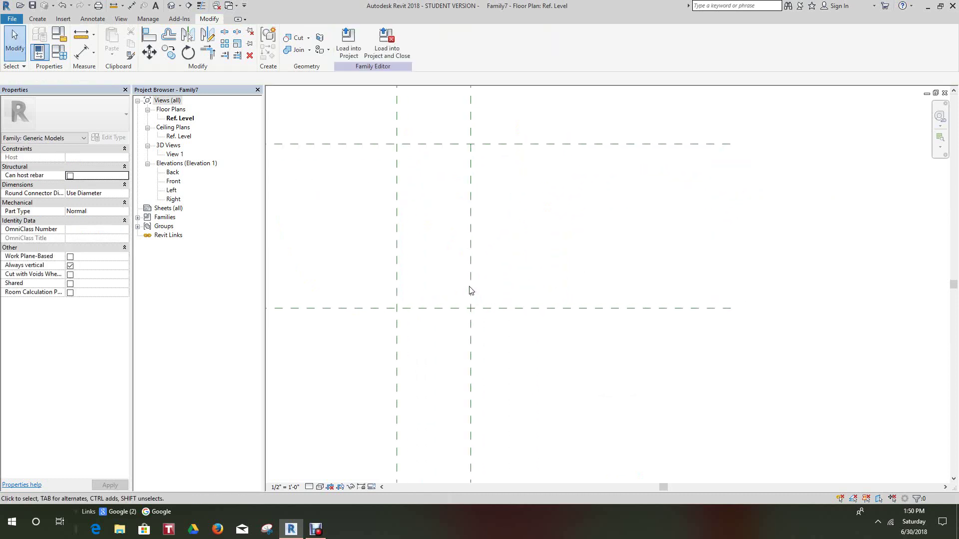
scroll(502, 289, down, 1)
scroll(499, 279, down, 2)
scroll(511, 229, up, 1)
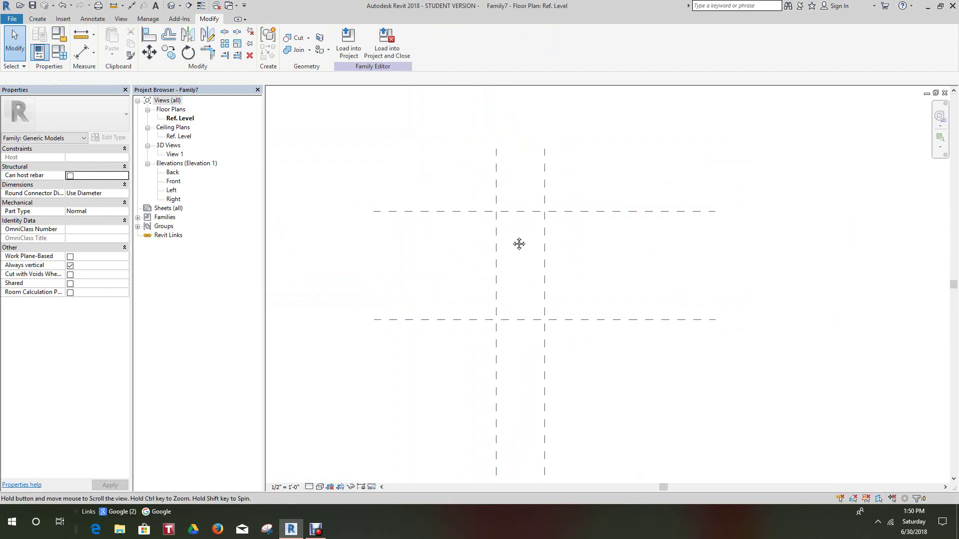
scroll(516, 239, down, 1)
middle_drag(517, 243, 517, 245)
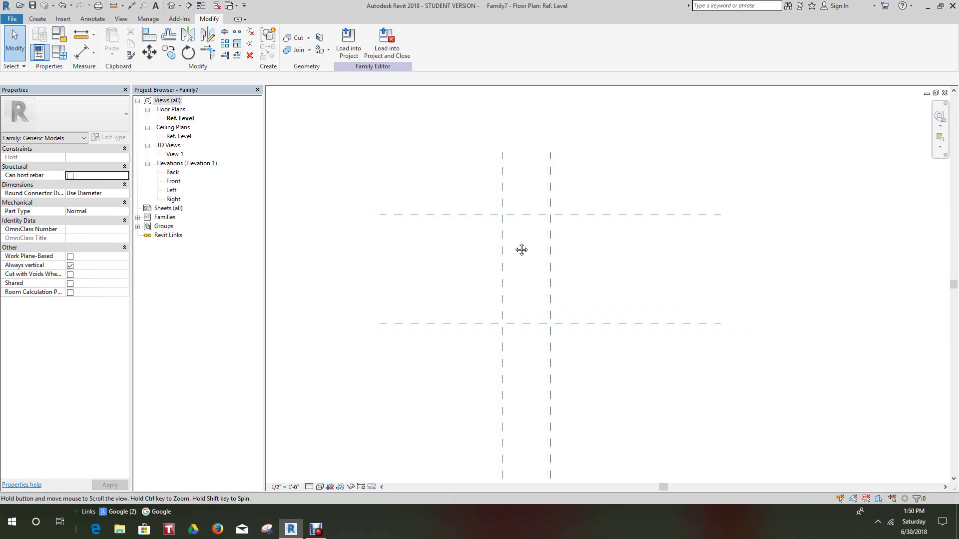
- Draw a reference line descending down-right from the upper-left plane intersection
click(39, 19)
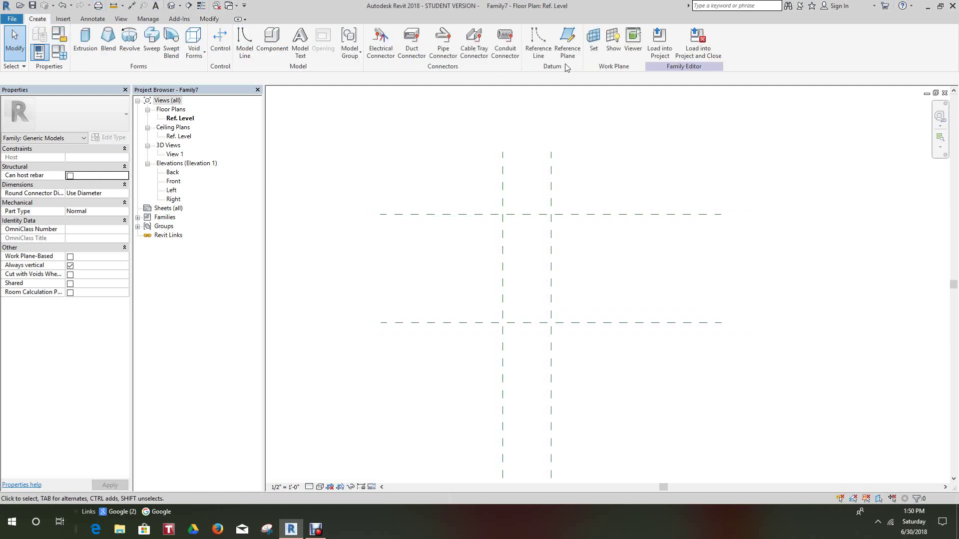
click(538, 40)
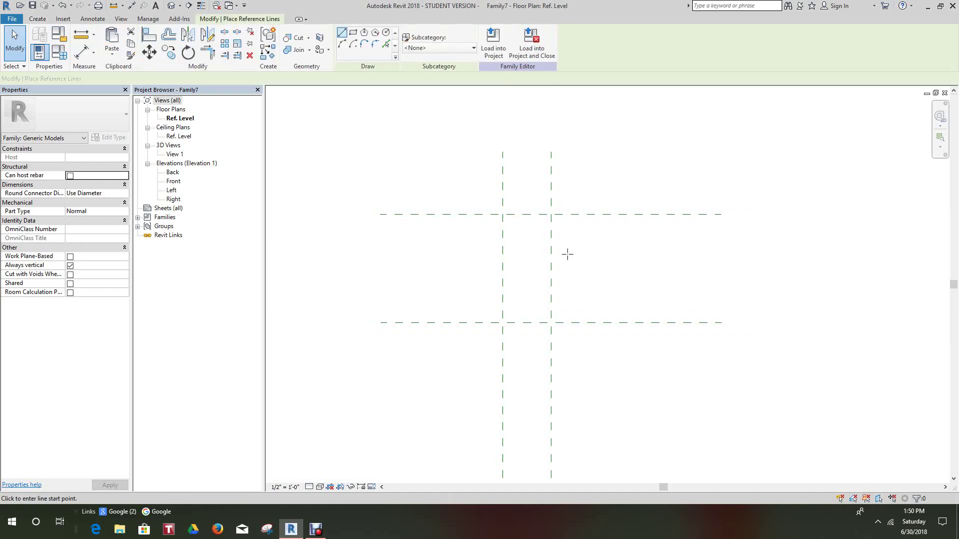
scroll(516, 235, up, 1)
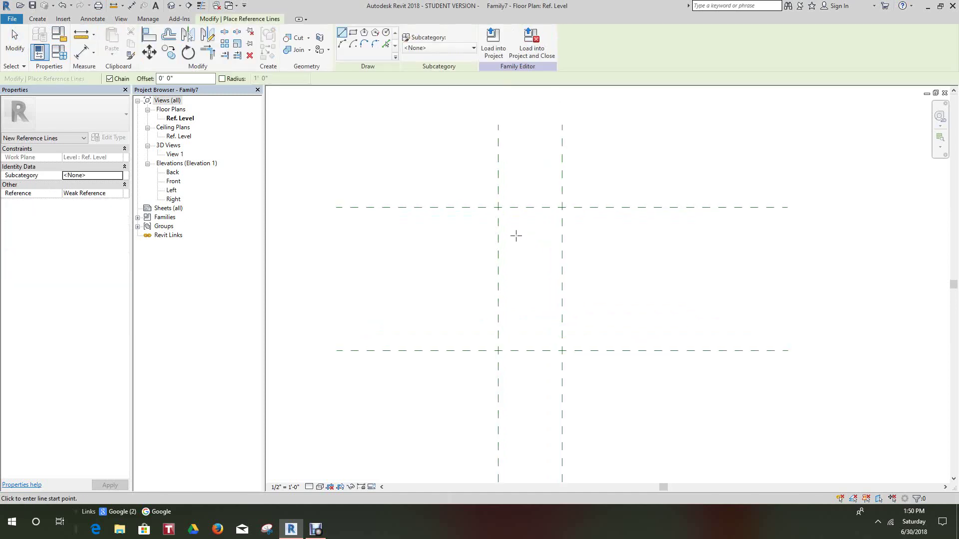
click(491, 198)
scroll(600, 295, down, 1)
middle_drag(599, 295, 574, 270)
scroll(573, 270, down, 2)
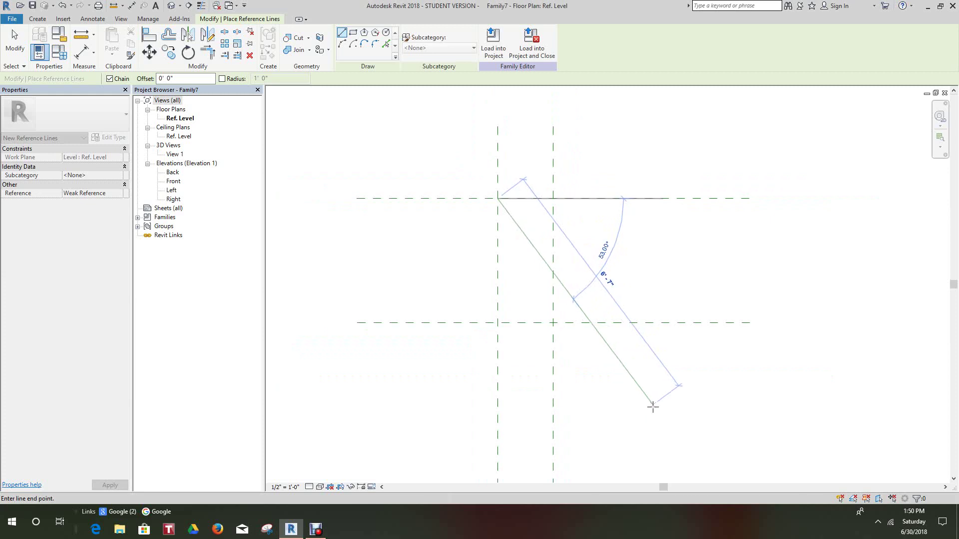
click(653, 408)
right_click(653, 407)
click(686, 264)
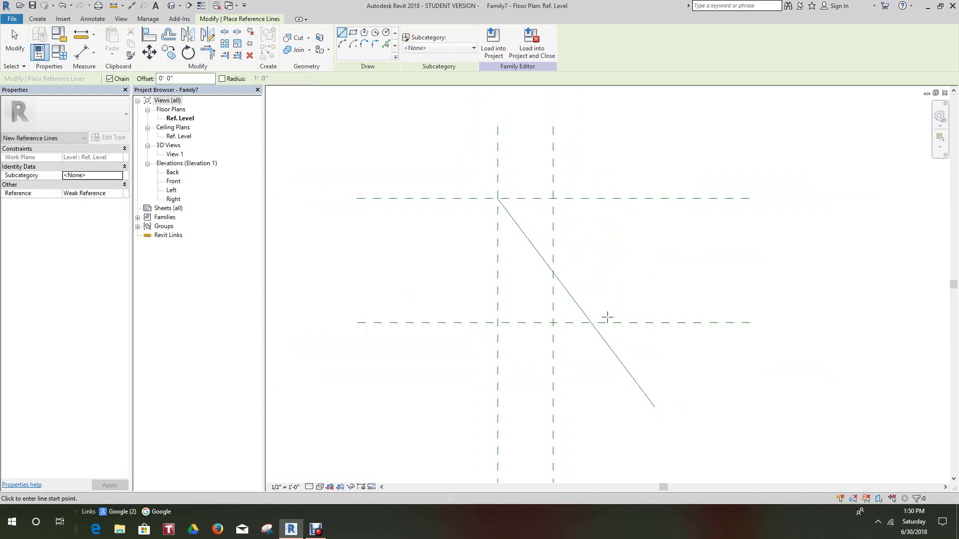
- Draw a reference line rising from the centre intersection to the upper horizontal plane
click(553, 323)
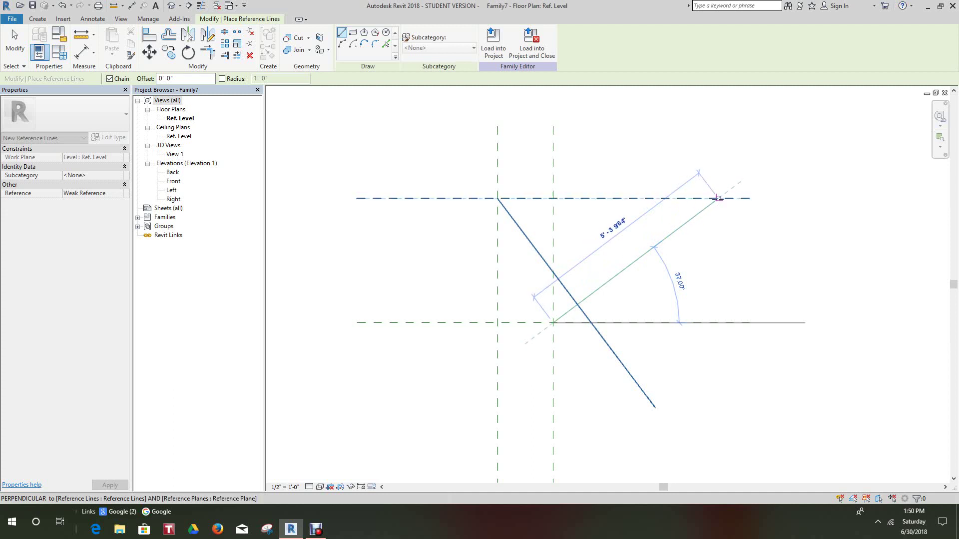
click(741, 181)
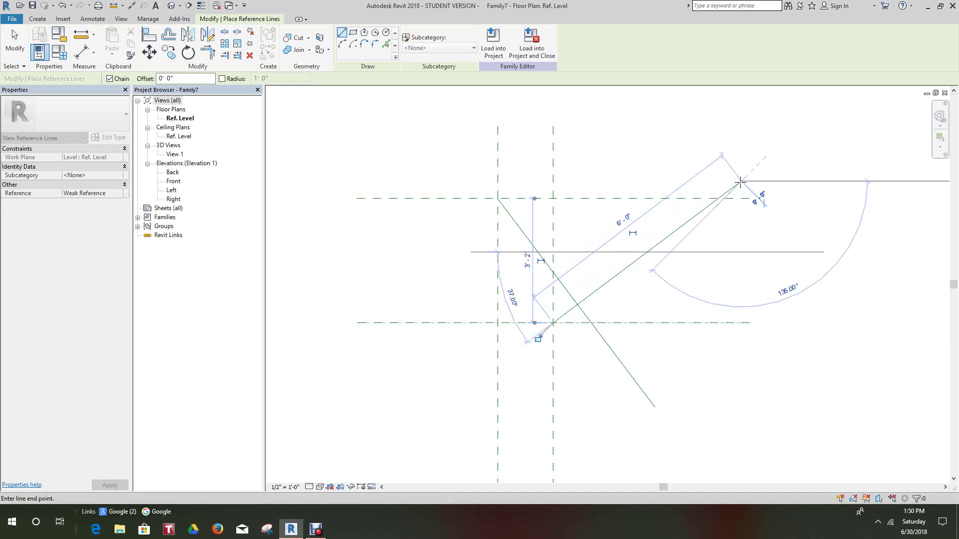
right_click(741, 181)
click(757, 188)
scroll(694, 238, down, 1)
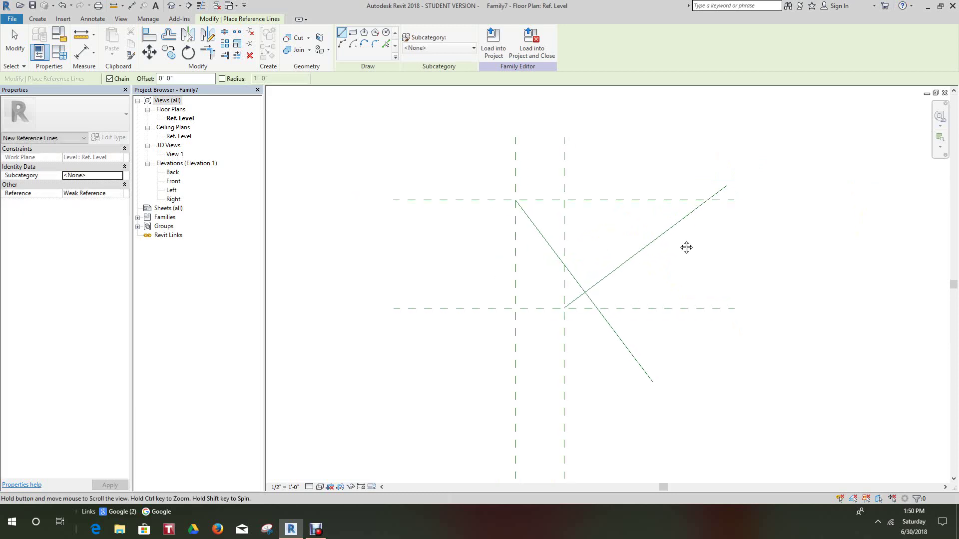
scroll(630, 280, up, 3)
middle_drag(550, 197, 556, 231)
scroll(555, 235, up, 2)
scroll(557, 231, down, 2)
scroll(578, 267, down, 1)
middle_drag(578, 268, 619, 244)
- Discard an accidentally started extra reference line with Esc
click(556, 229)
scroll(567, 250, down, 1)
scroll(512, 272, up, 2)
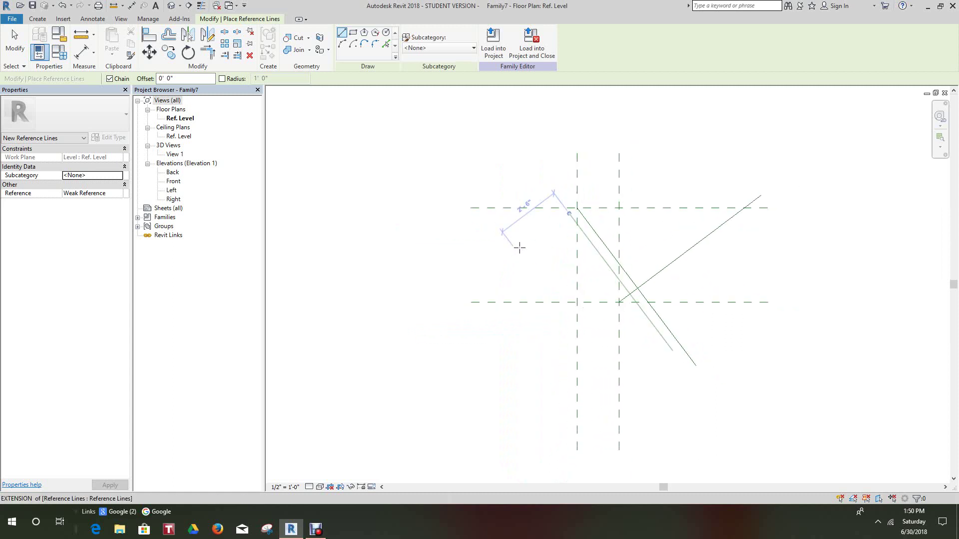
scroll(515, 248, down, 1)
key(Escape)
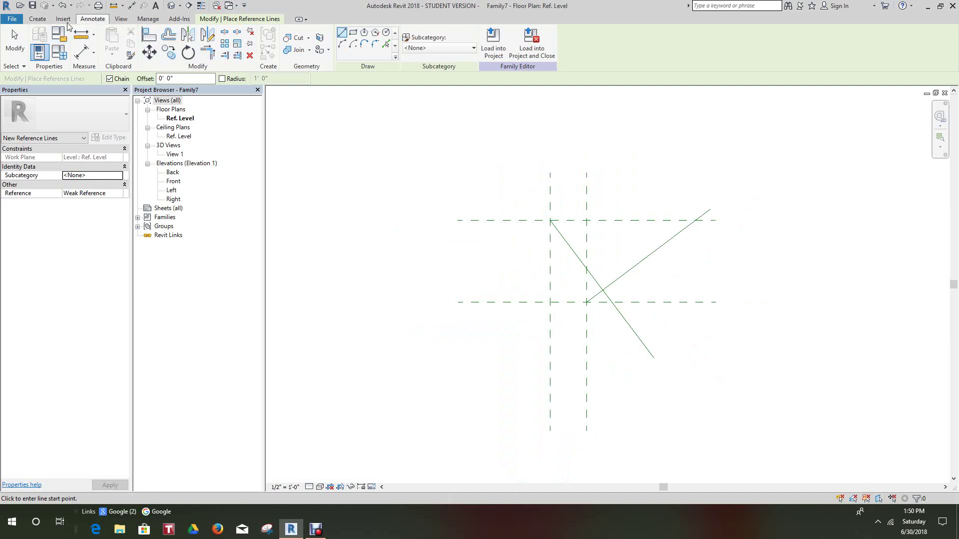
- Place a 37.00° angular dimension between the left vertical plane and the descending line
click(92, 19)
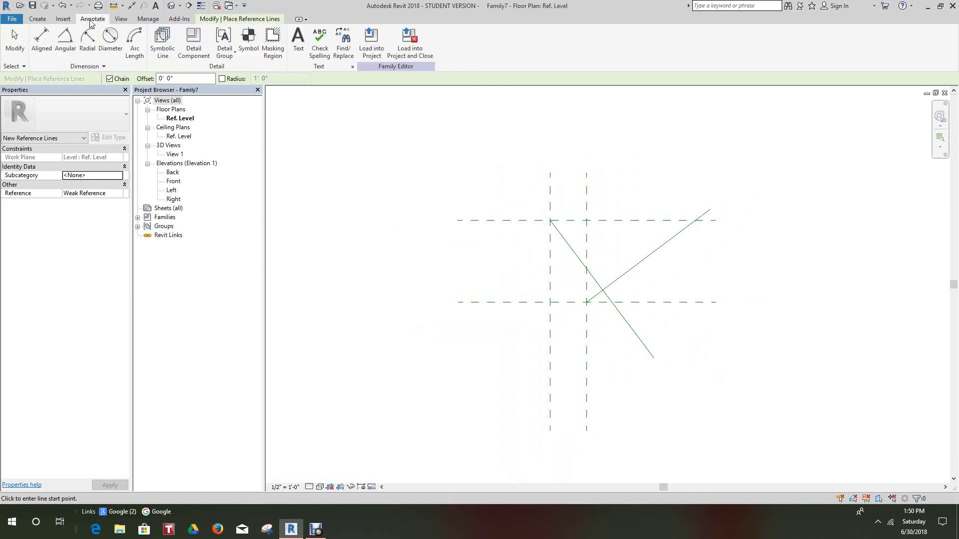
click(64, 37)
middle_drag(663, 325, 692, 287)
click(577, 328)
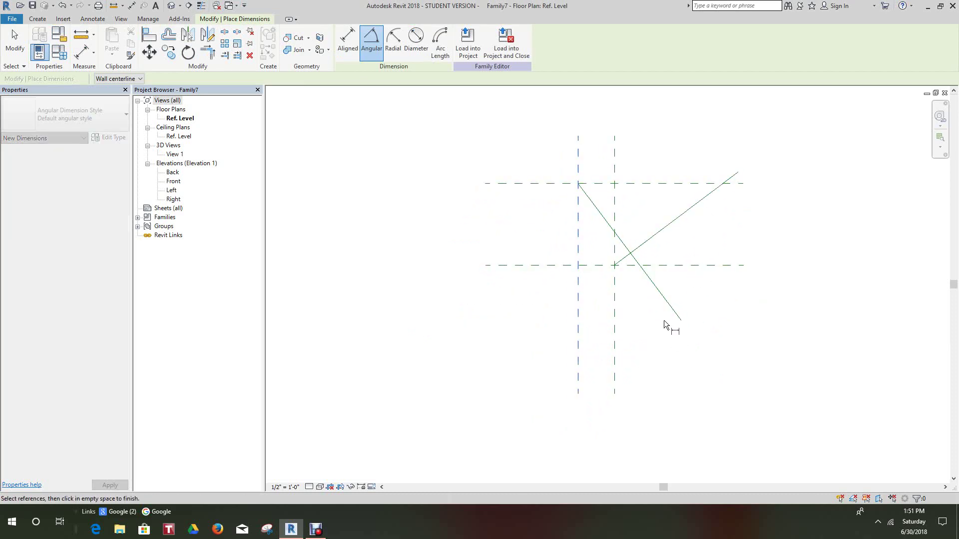
click(672, 311)
click(654, 313)
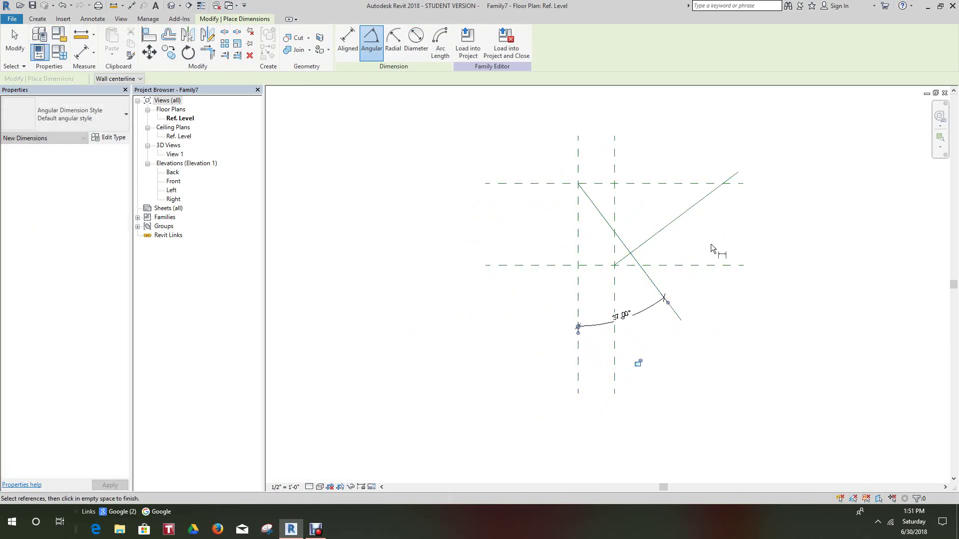
- Add a 37.00° angular dimension between the lower horizontal plane and the rising line
scroll(713, 248, up, 1)
middle_drag(710, 269, 689, 216)
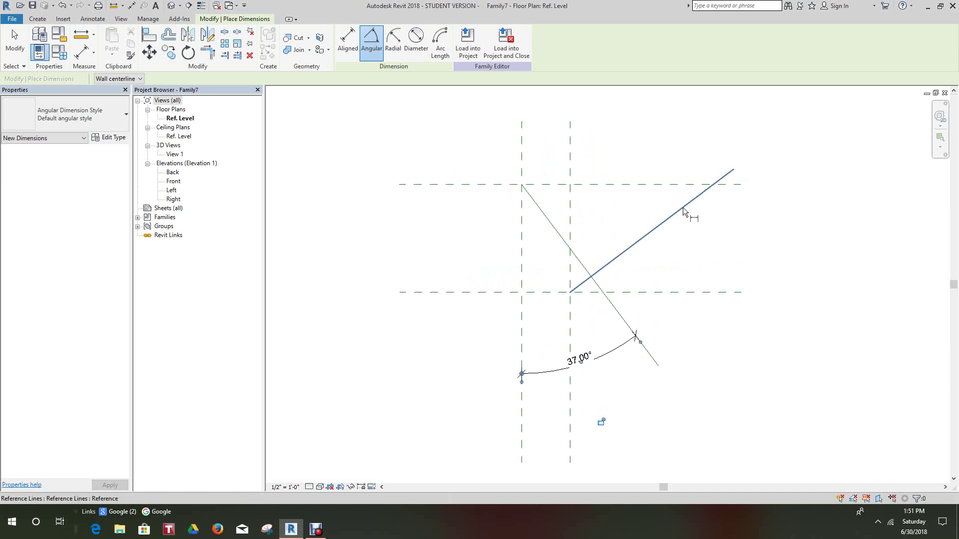
click(694, 293)
click(674, 214)
click(730, 237)
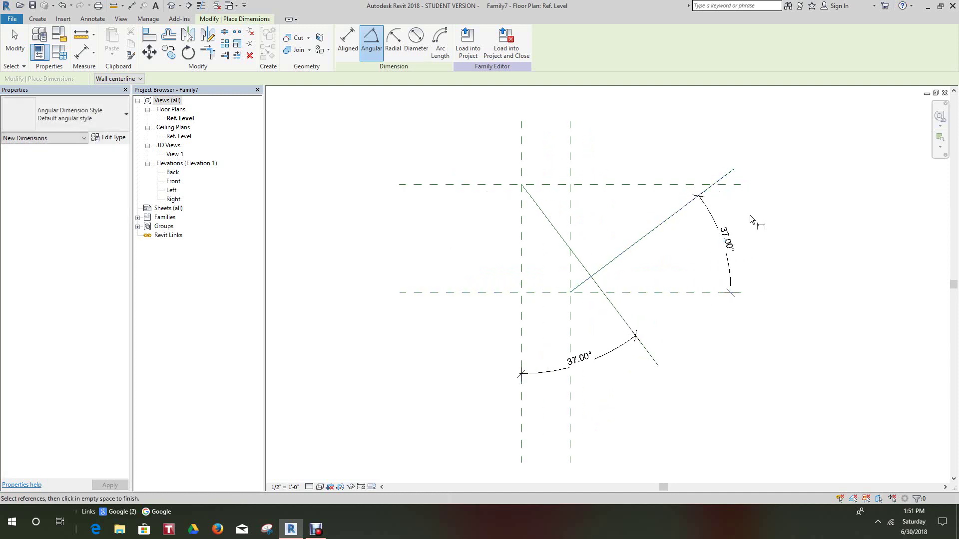
right_click(764, 216)
click(782, 223)
middle_drag(667, 139, 673, 182)
right_click(673, 182)
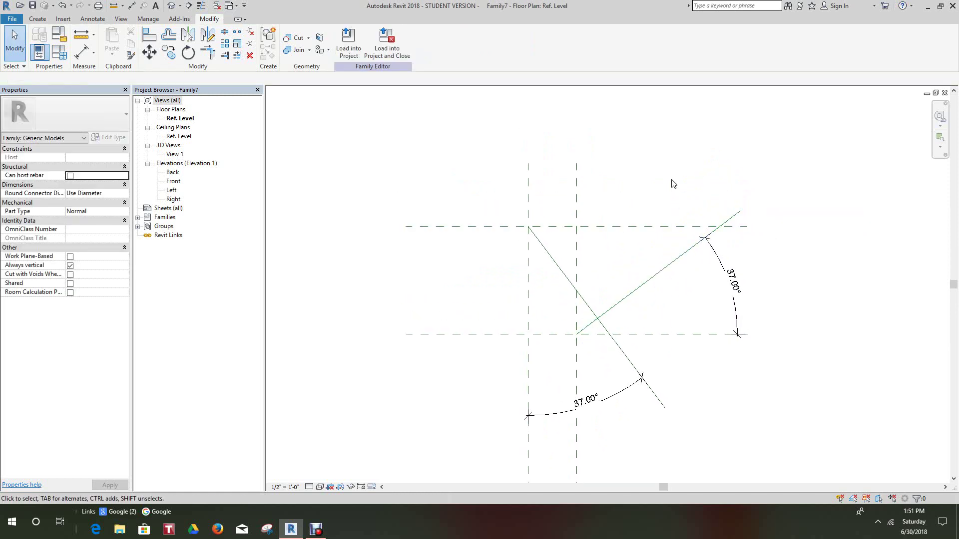
click(699, 186)
scroll(546, 231, up, 5)
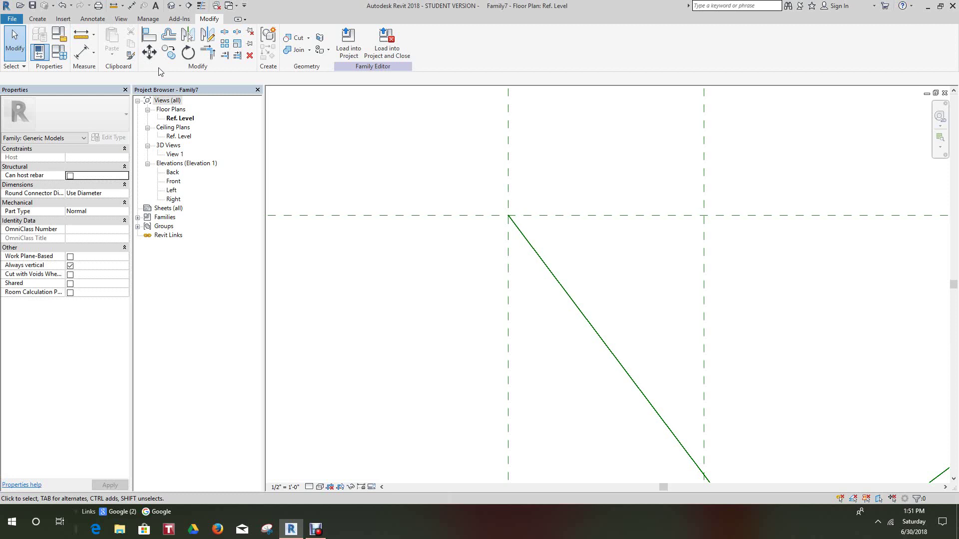
- Align and lock the descending line's start to its vertical and horizontal reference planes
click(33, 21)
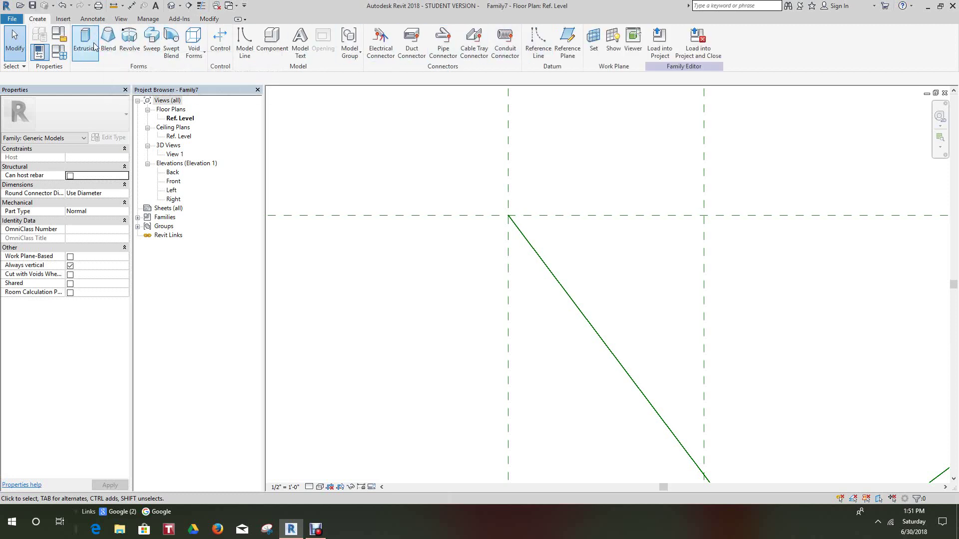
click(209, 19)
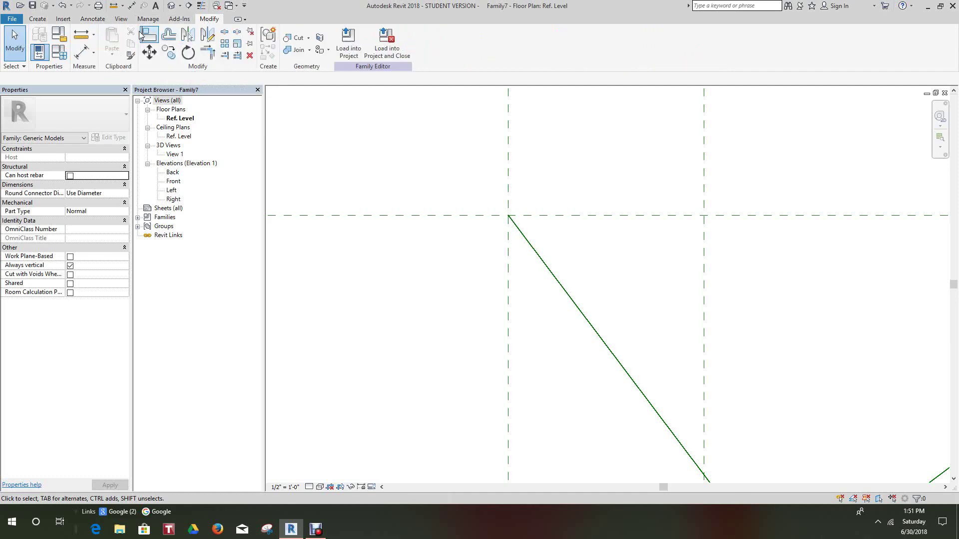
click(144, 38)
scroll(456, 199, up, 3)
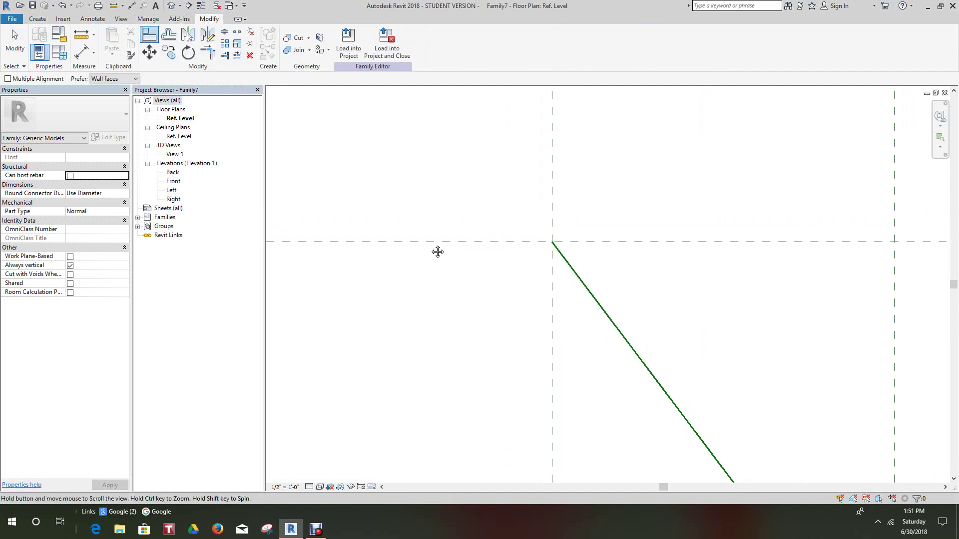
scroll(492, 330, up, 2)
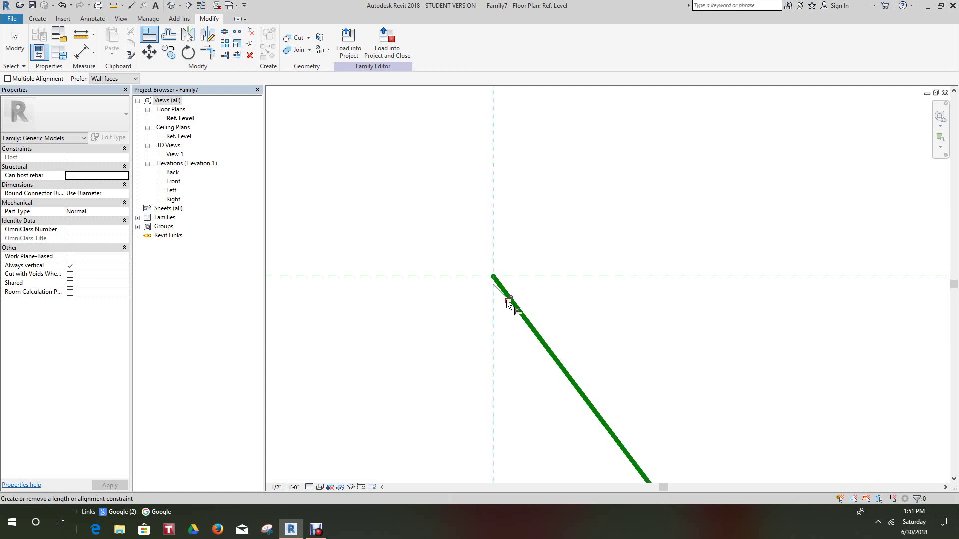
click(509, 301)
click(539, 278)
click(508, 281)
- Align and lock the rising line's start to the lower horizontal and centre vertical planes
mouse_move(620, 267)
middle_down()
mouse_move(681, 312)
mouse_move(681, 323)
mouse_move(624, 259)
mouse_move(663, 273)
mouse_move(631, 332)
mouse_move(678, 377)
mouse_move(641, 354)
middle_up()
scroll(644, 359, up, 3)
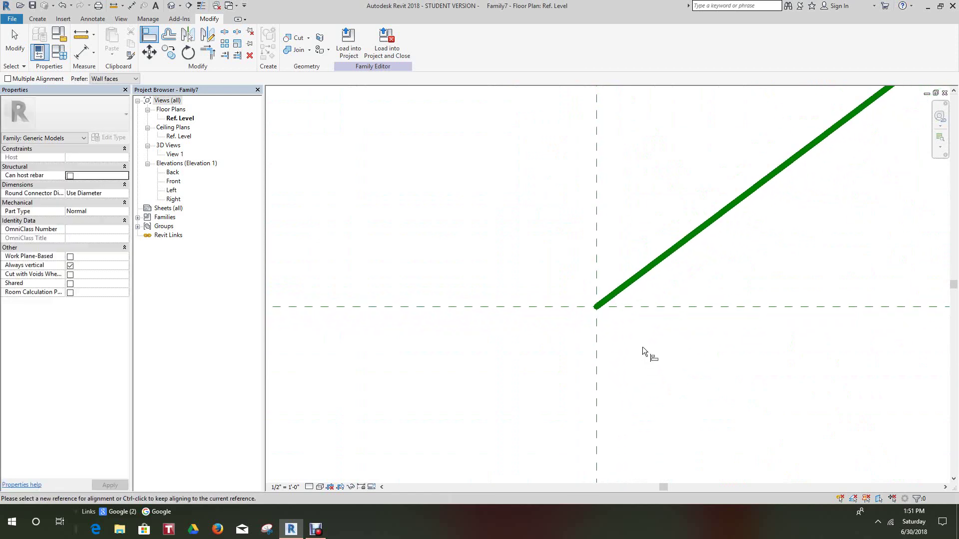
click(598, 309)
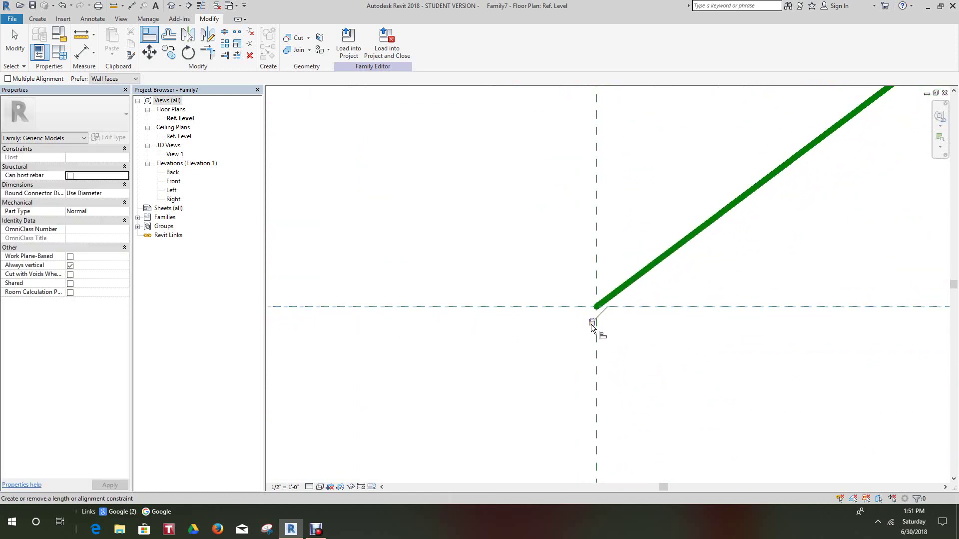
click(597, 288)
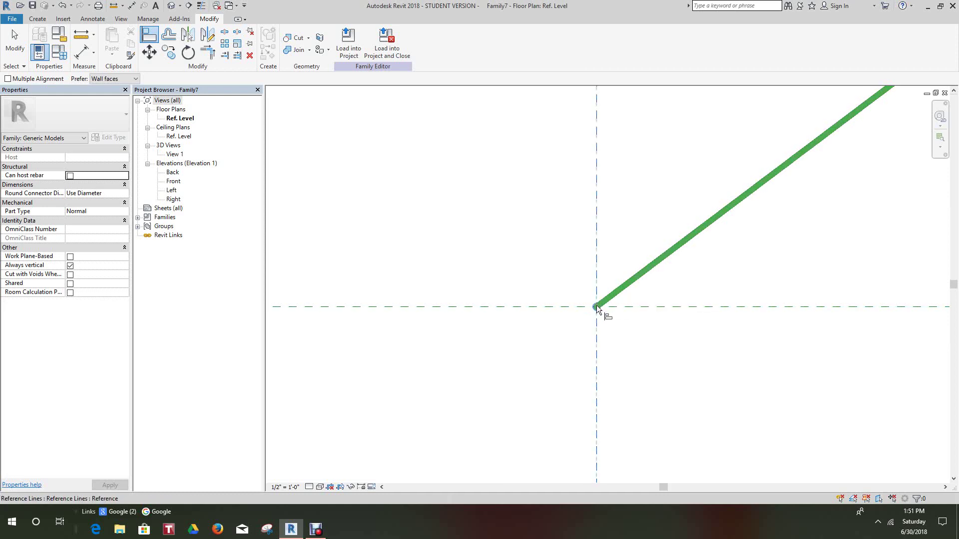
click(612, 302)
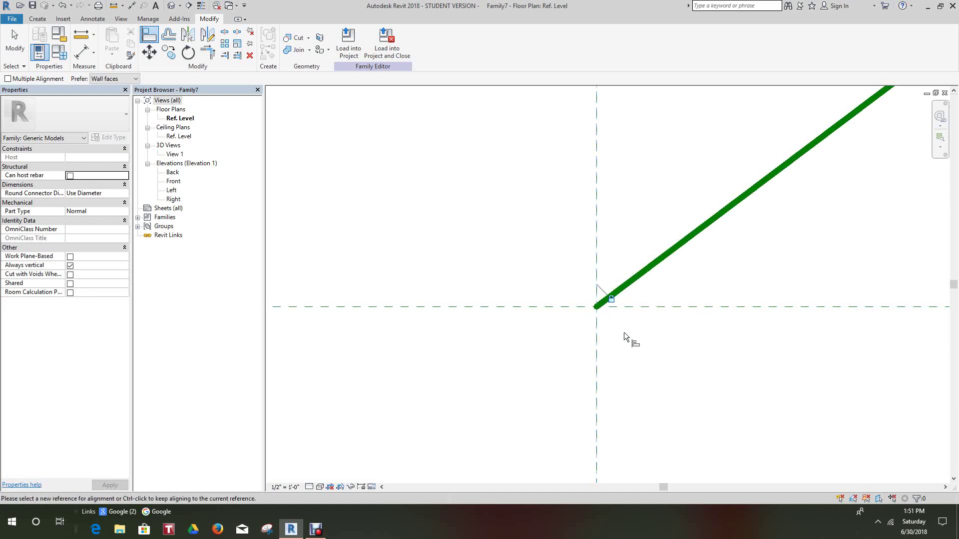
scroll(623, 336, down, 3)
scroll(678, 340, down, 5)
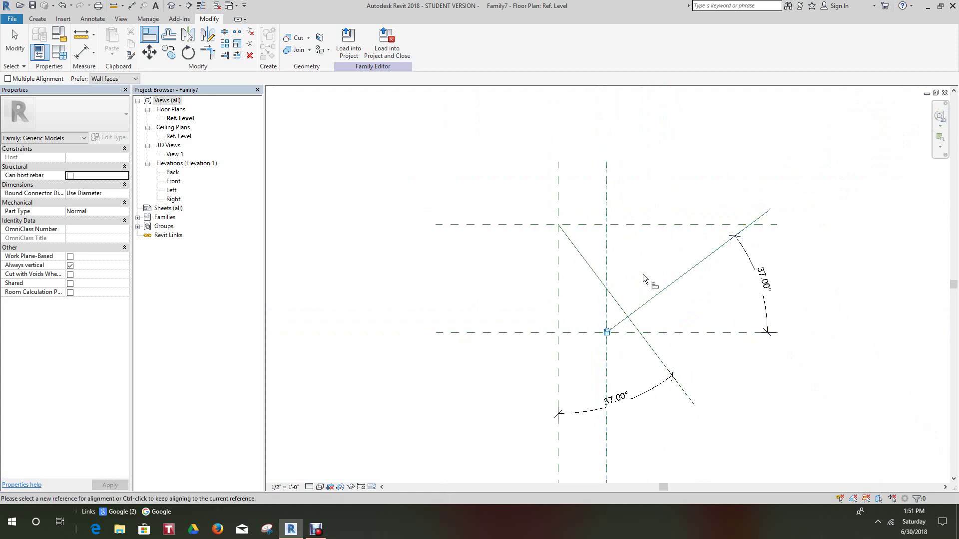
scroll(712, 298, up, 2)
right_click(715, 300)
click(722, 300)
scroll(710, 289, down, 1)
middle_drag(709, 290, 713, 303)
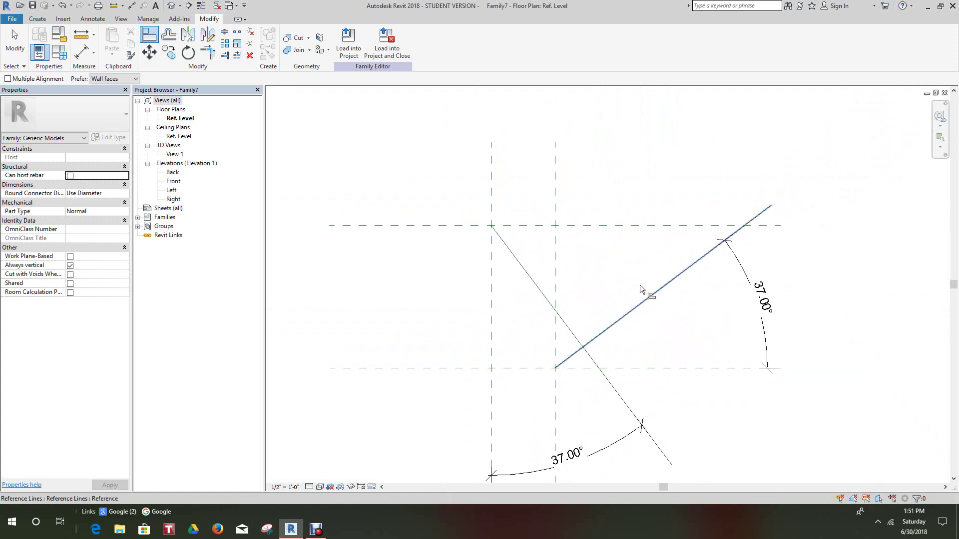
right_click(739, 306)
- Label the right-hand 37.00° dimension with a new instance parameter named Angle
click(750, 314)
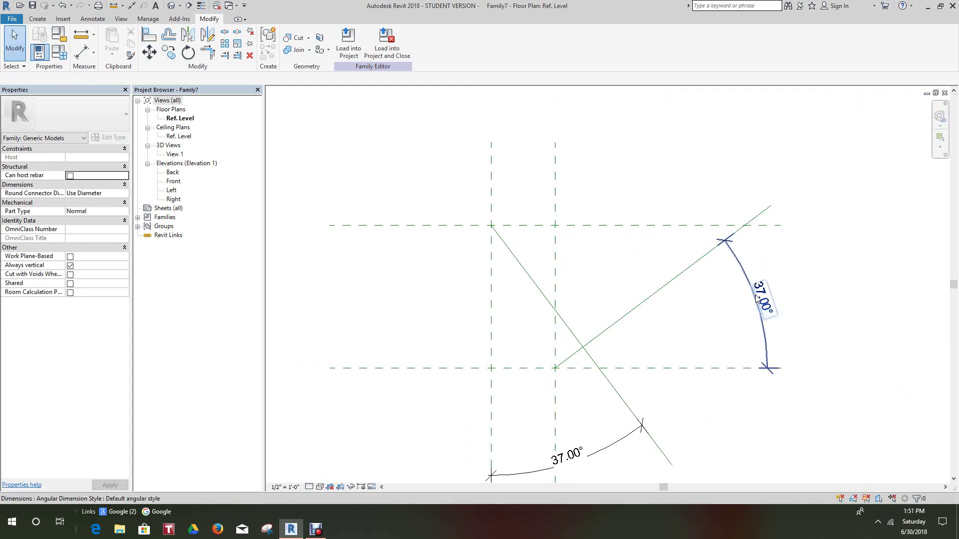
click(755, 317)
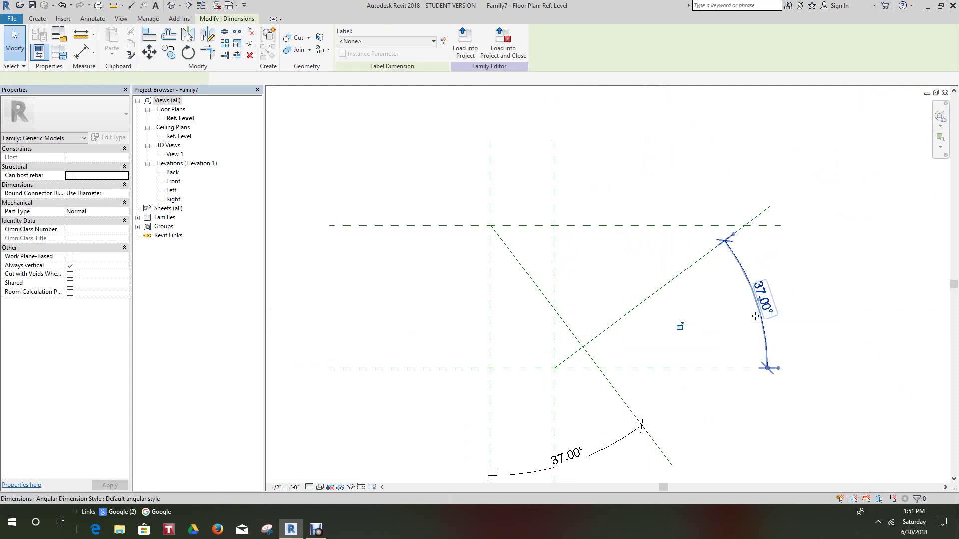
click(433, 42)
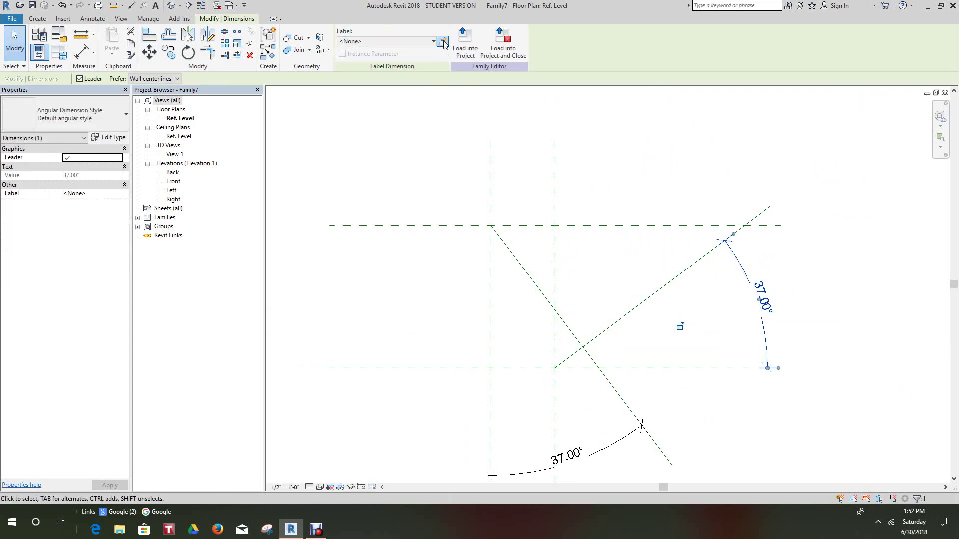
click(442, 42)
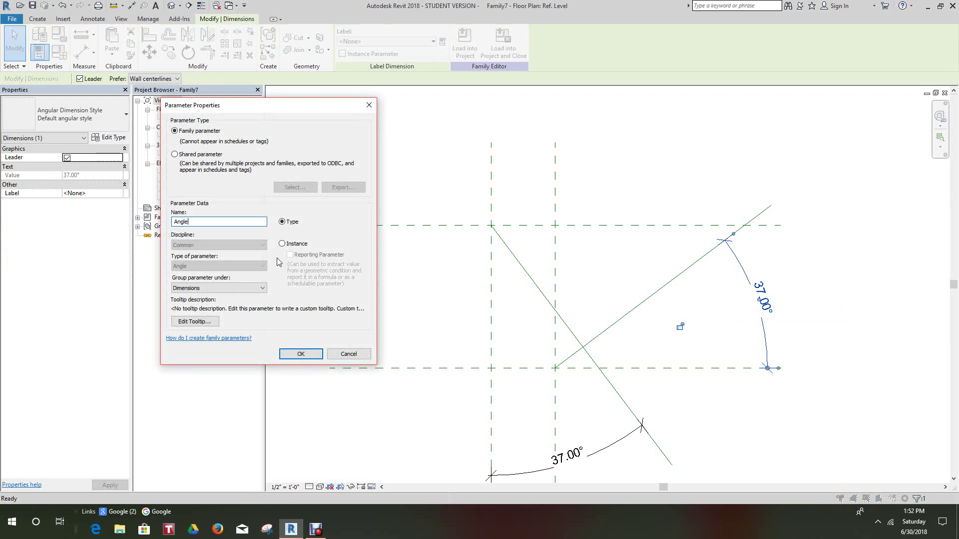
click(282, 244)
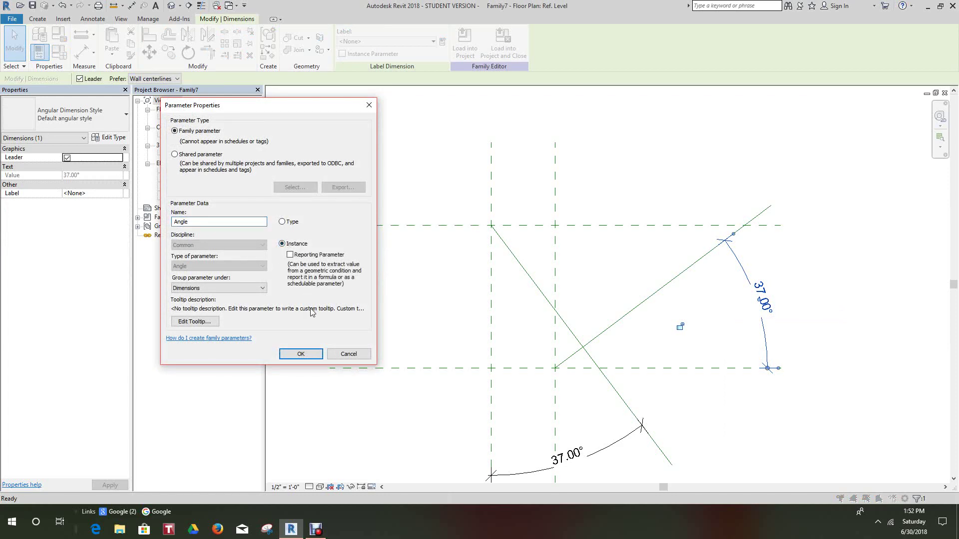
click(300, 354)
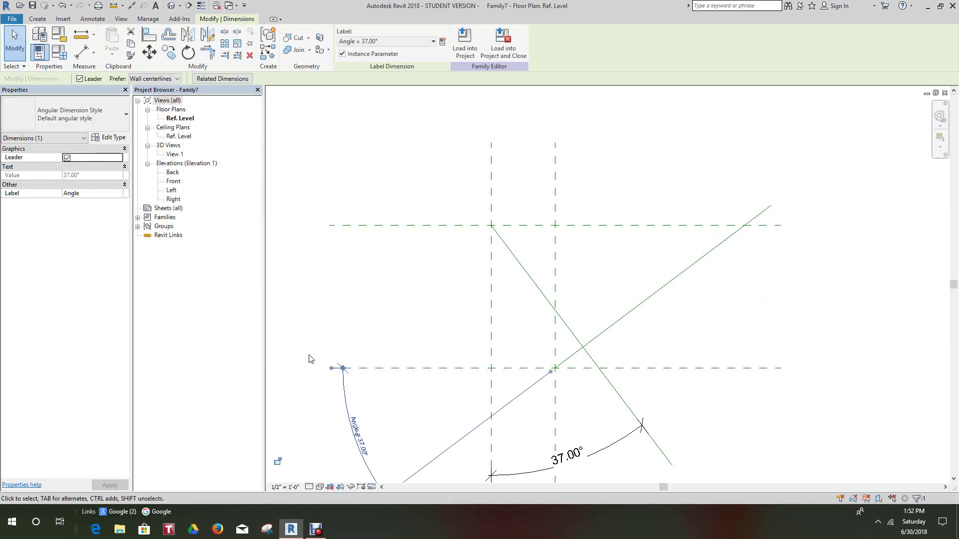
click(410, 300)
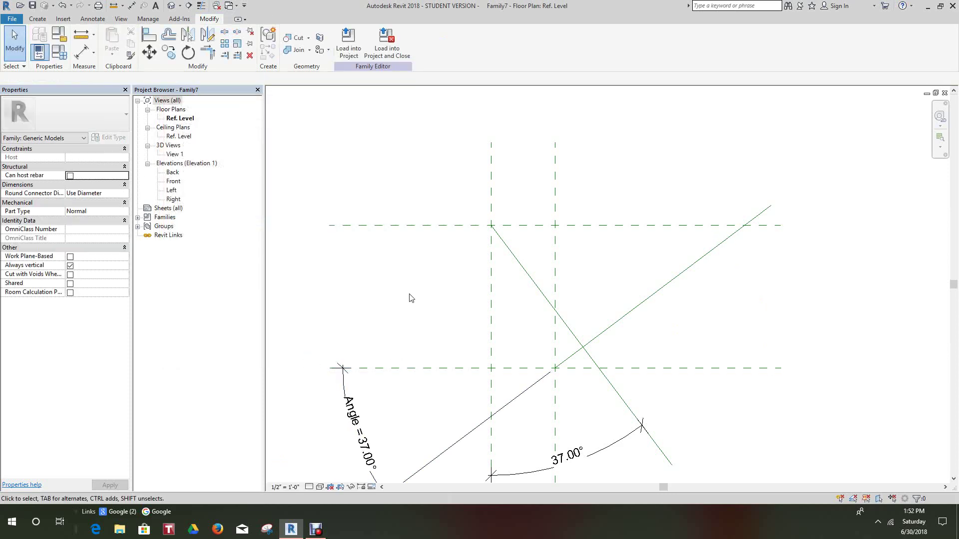
- Label the lower 37.00° dimension with the existing Angle parameter
middle_drag(411, 300, 383, 175)
scroll(568, 299, up, 1)
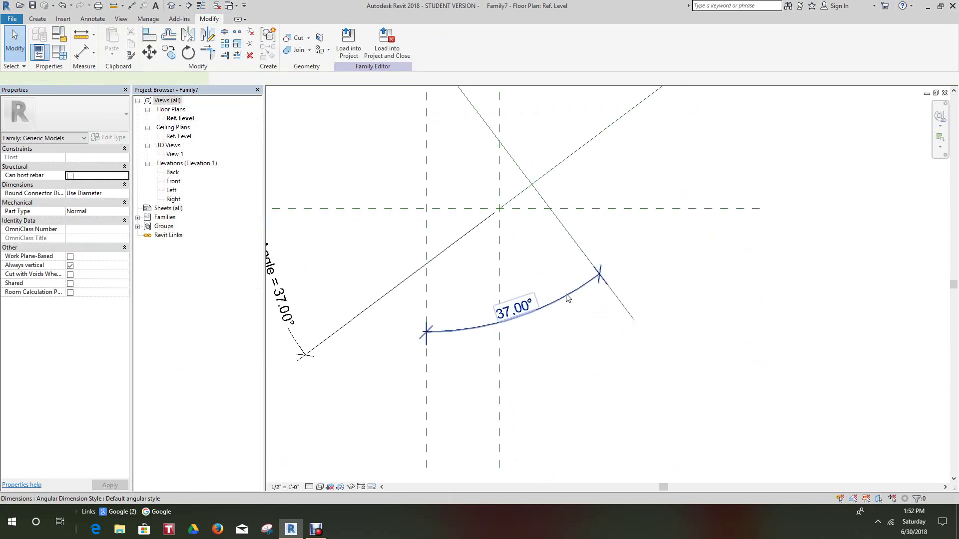
click(567, 298)
click(577, 319)
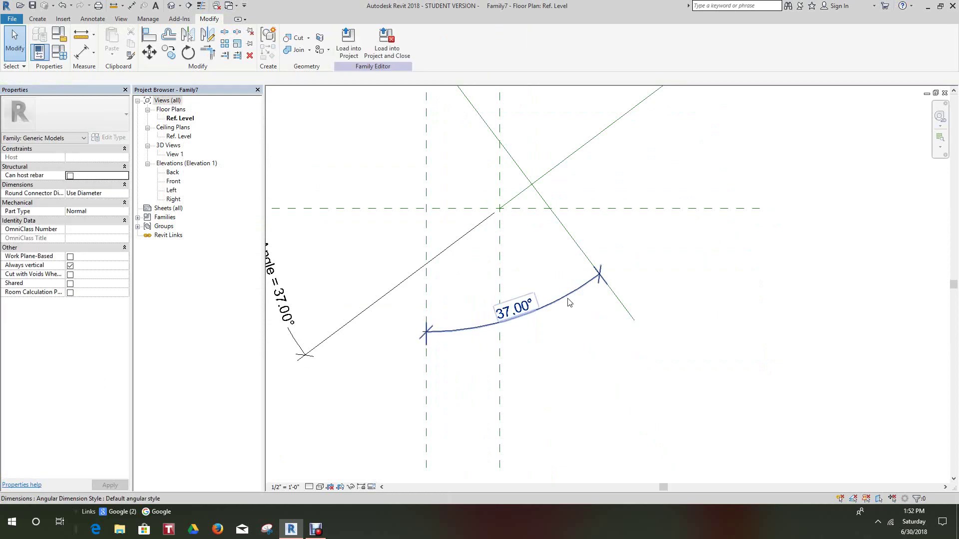
click(568, 301)
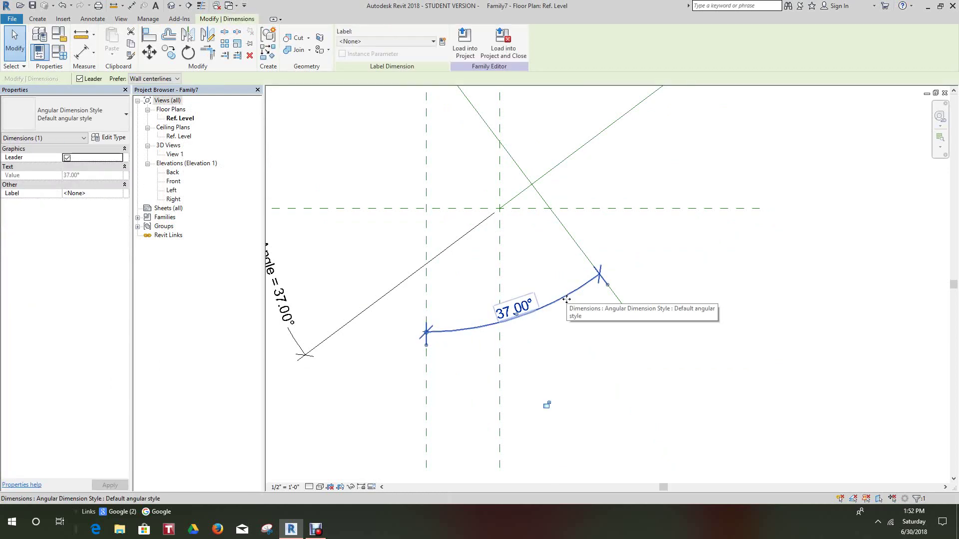
click(430, 41)
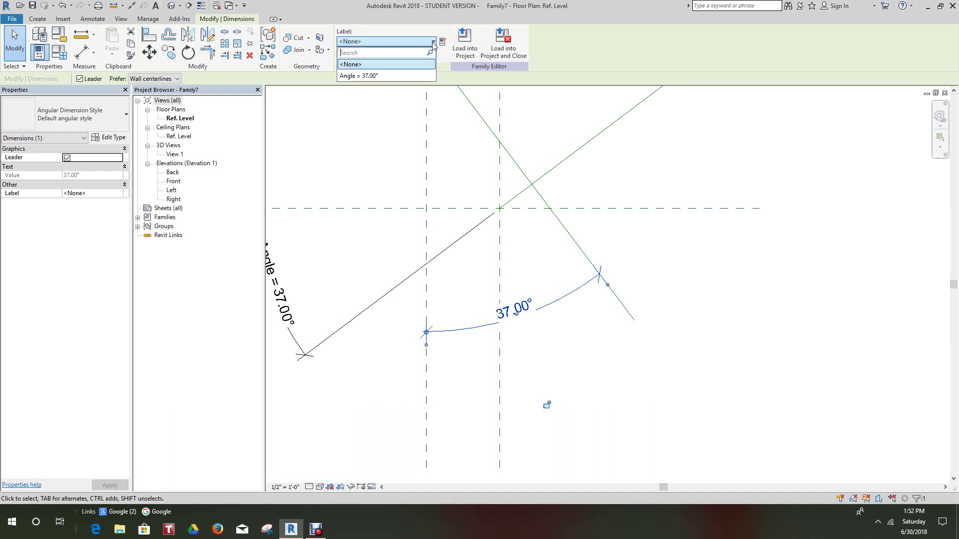
click(358, 76)
click(580, 389)
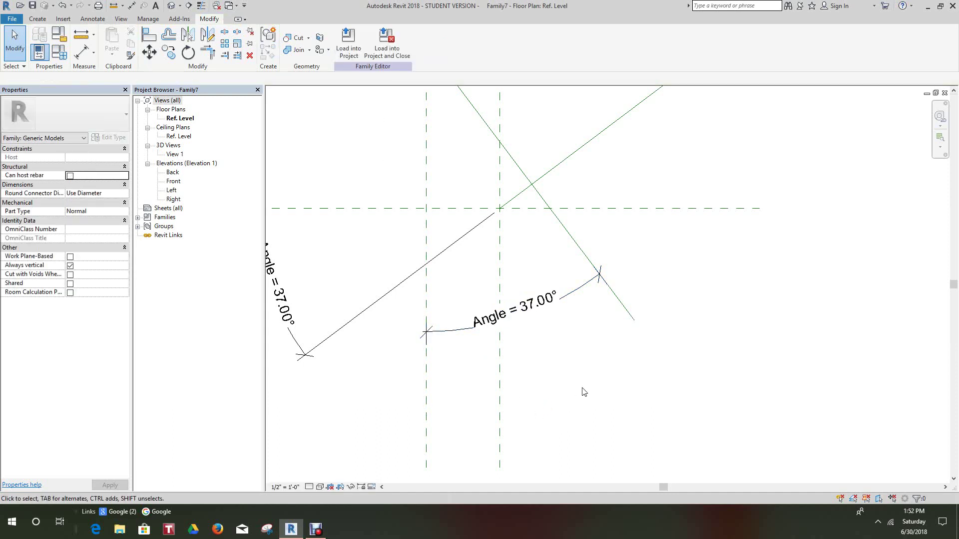
- Move the left Angle dimension to the upper right of the sketch
scroll(591, 411, down, 2)
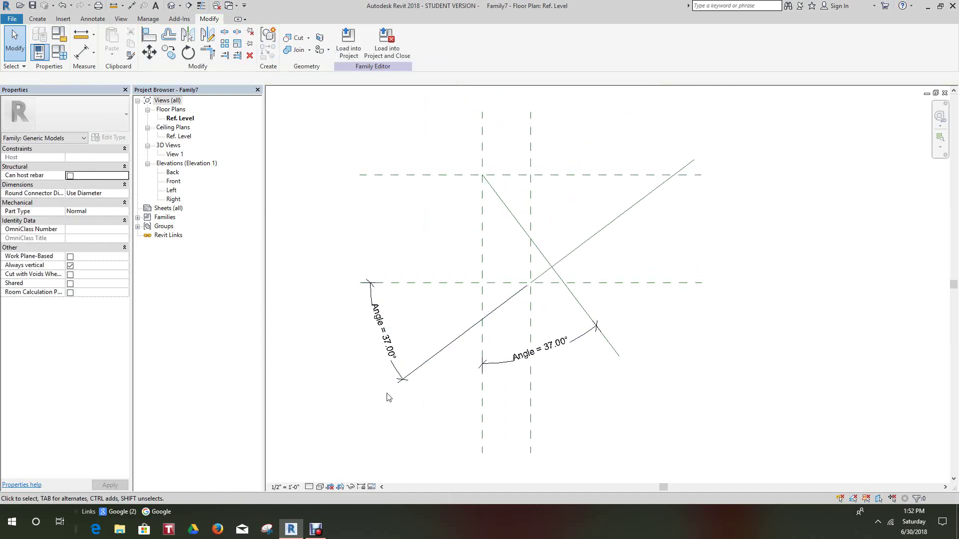
scroll(382, 403, up, 1)
scroll(372, 432, down, 1)
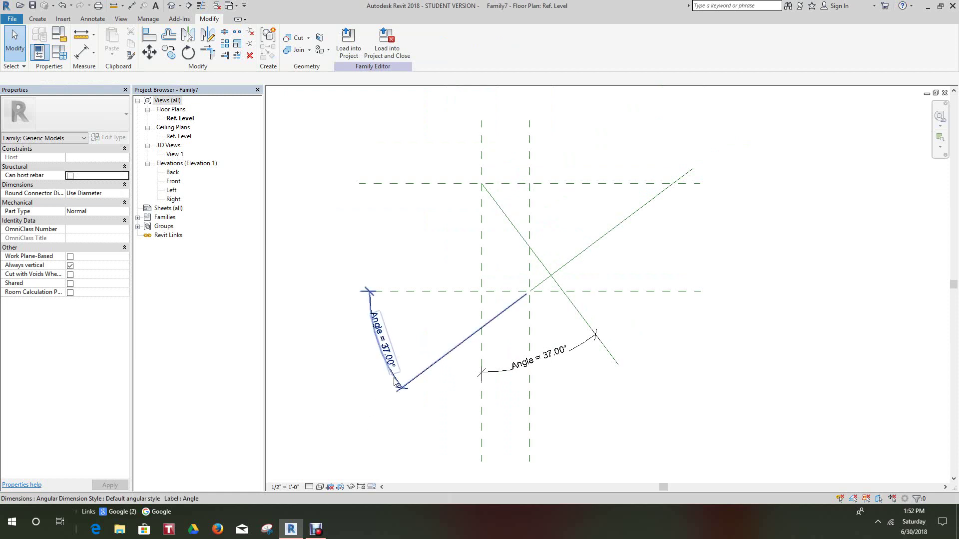
click(393, 378)
drag(407, 371, 687, 272)
click(687, 328)
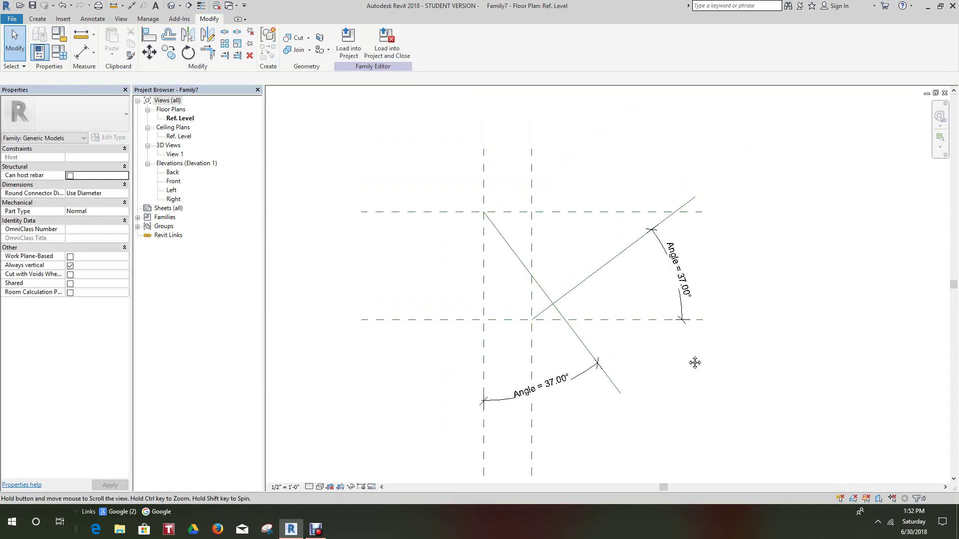
scroll(475, 373, up, 3)
scroll(476, 373, down, 1)
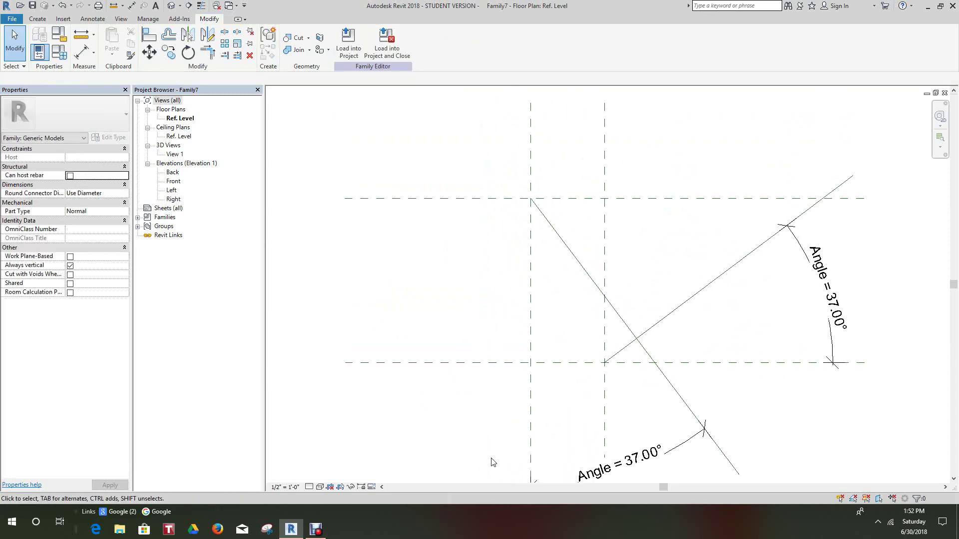
middle_drag(475, 373, 443, 426)
scroll(443, 426, down, 1)
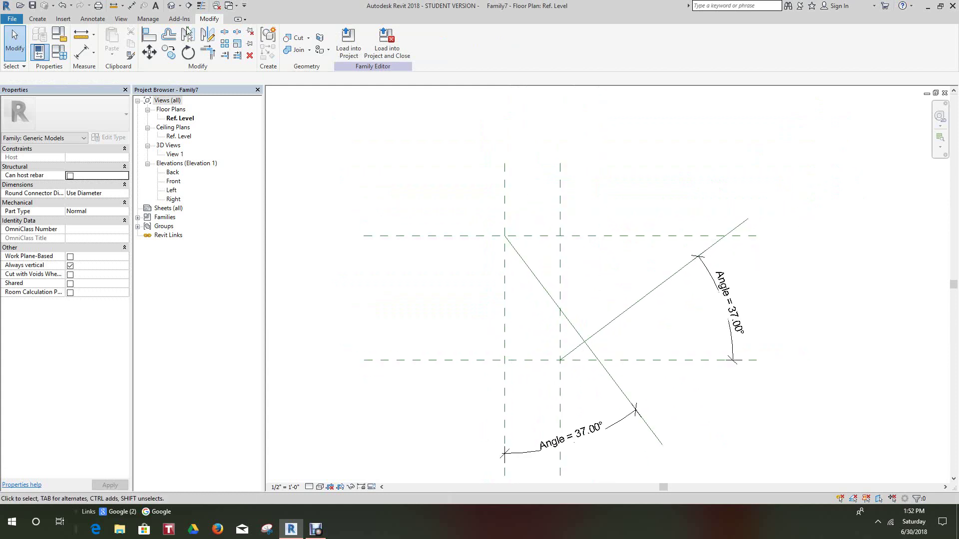
- Place an aligned 3'-2" dimension between the two horizontal reference planes
click(77, 57)
click(436, 236)
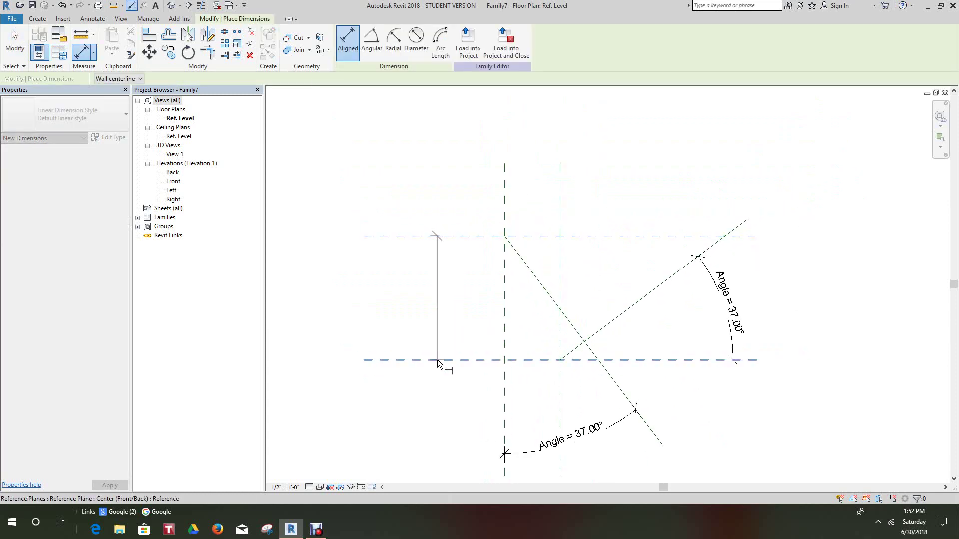
click(436, 360)
click(424, 421)
mouse_move(455, 293)
middle_down()
mouse_move(452, 306)
mouse_move(443, 294)
middle_up()
scroll(444, 293, up, 2)
right_click(444, 287)
click(456, 293)
right_click(431, 298)
click(442, 303)
- Label that dimension with a new instance parameter named Bend Radius
click(411, 311)
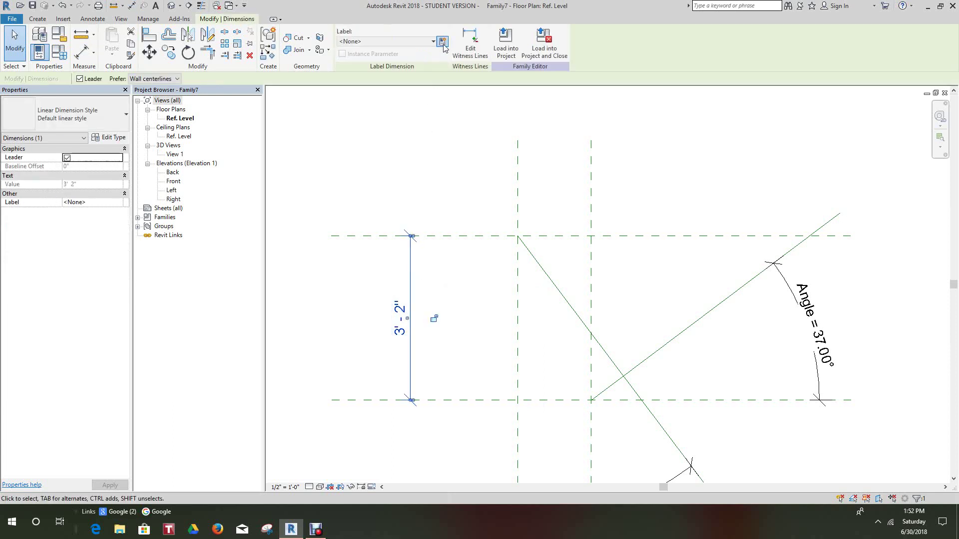
click(443, 42)
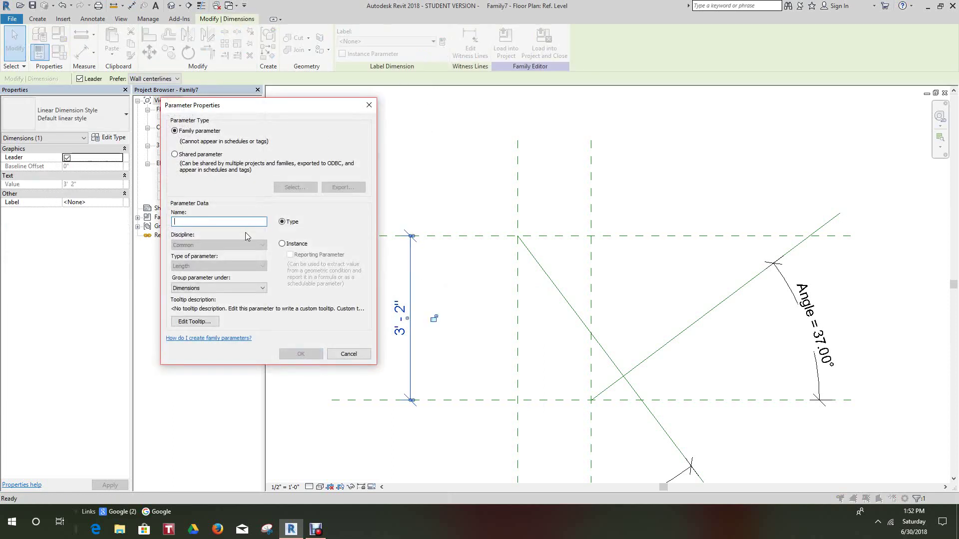
text(Bend)
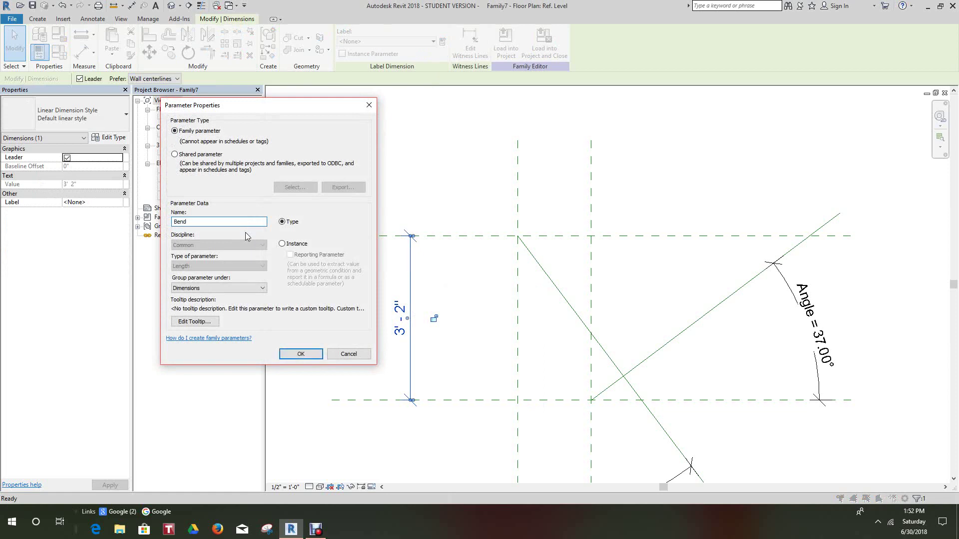
text( Radius)
click(283, 244)
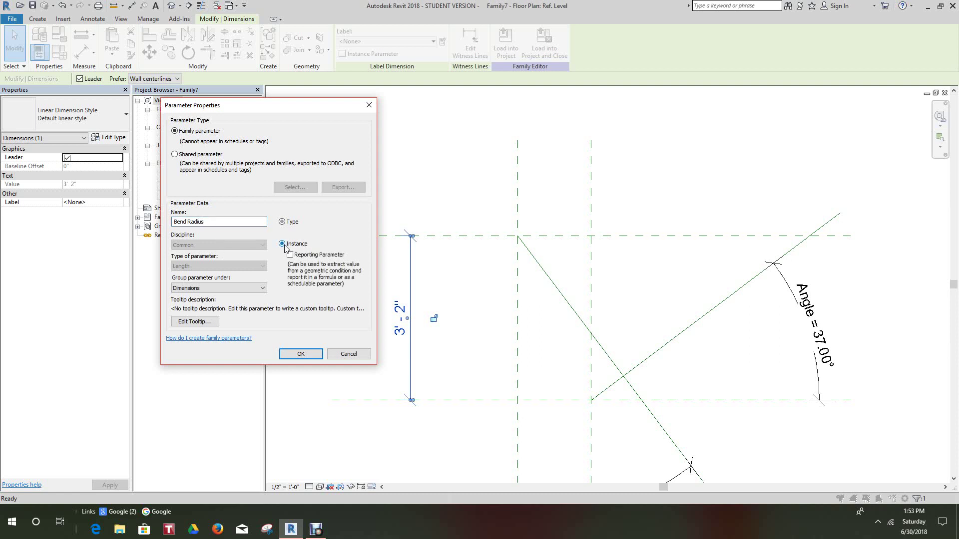
click(301, 354)
- Deselect the labelled dimension and frame the two vertical reference planes in view
click(475, 325)
scroll(475, 329, down, 2)
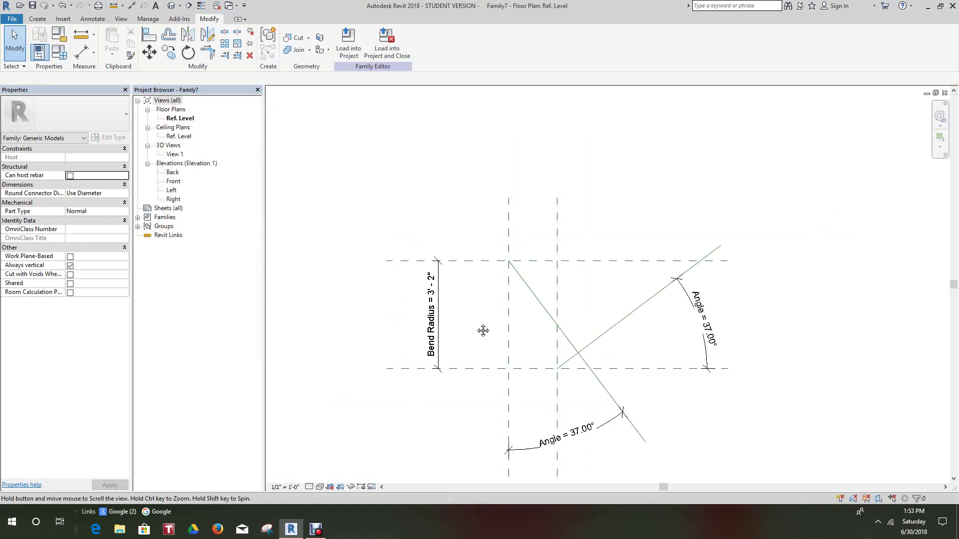
scroll(475, 323, up, 4)
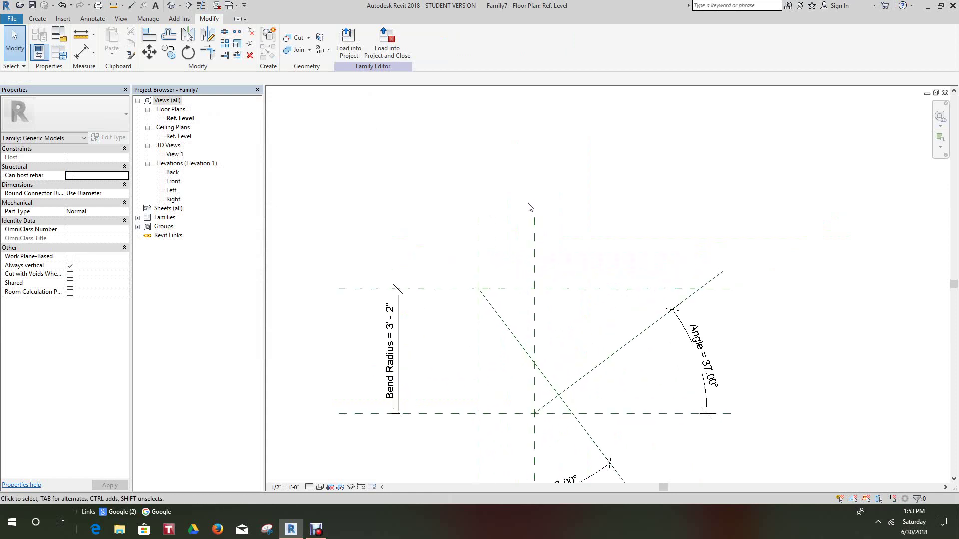
middle_drag(508, 245, 452, 142)
scroll(458, 165, up, 2)
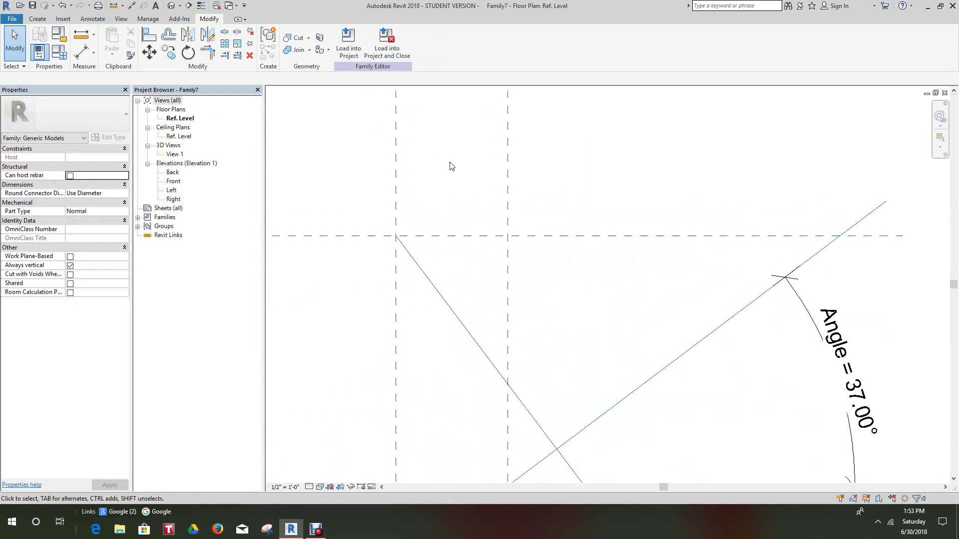
scroll(405, 205, down, 2)
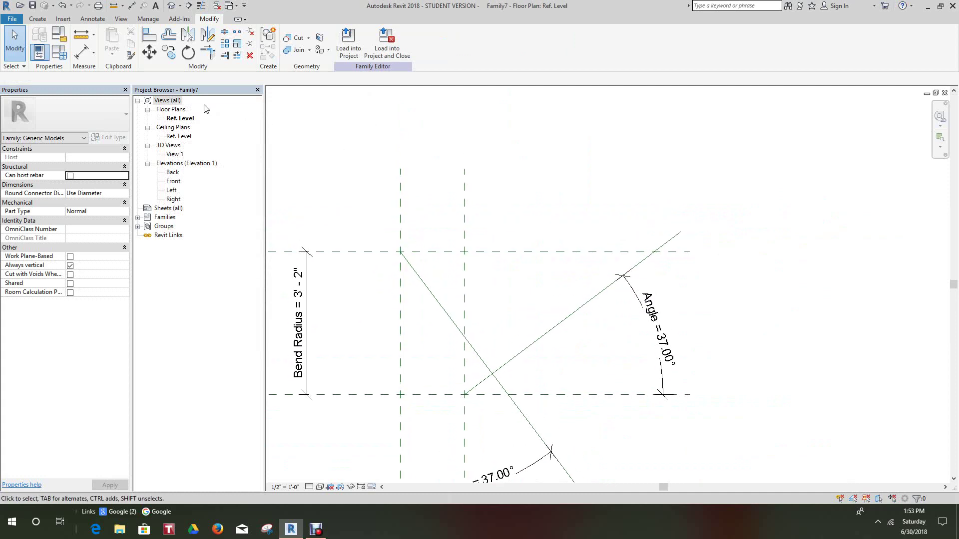
- Dimension the left and right vertical reference planes, placing the 1'-5" dimension above them
click(83, 55)
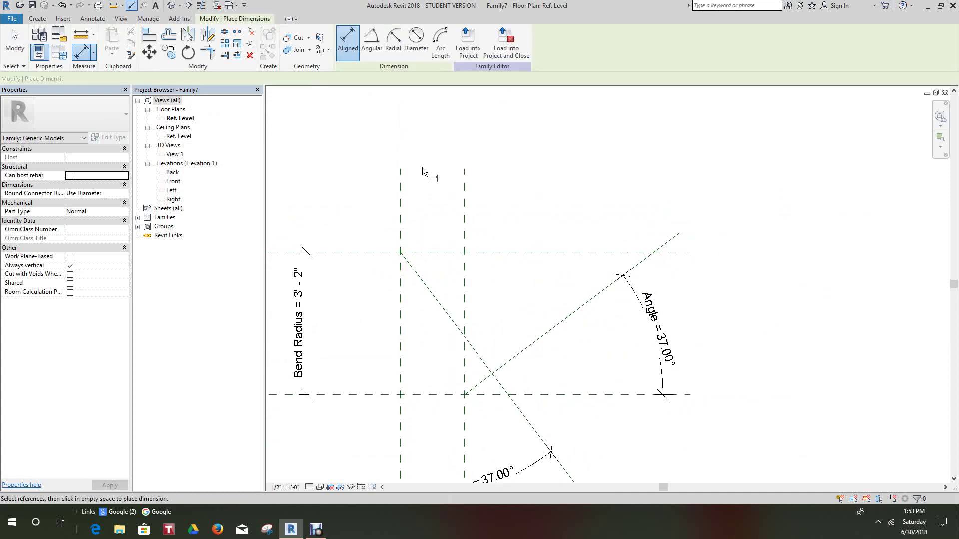
click(402, 209)
click(464, 212)
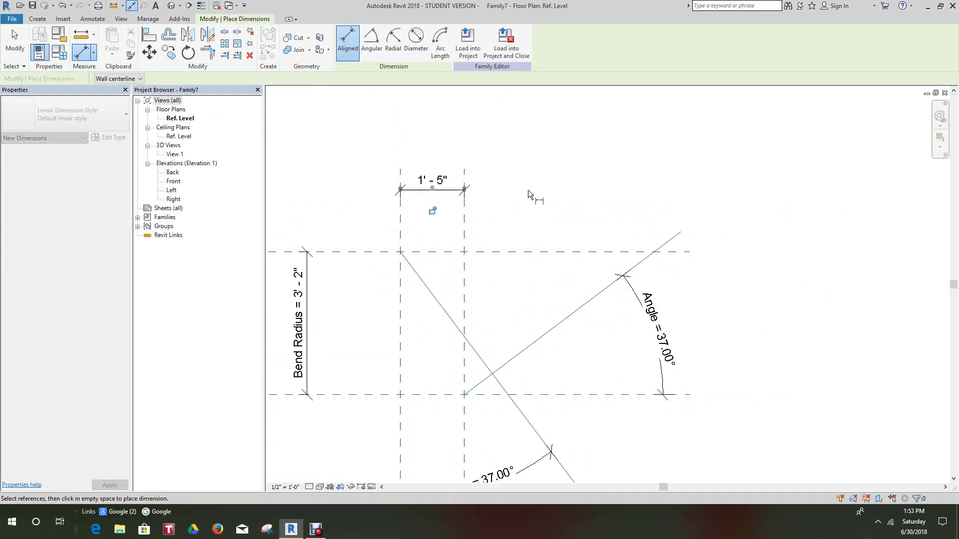
click(528, 190)
right_click(533, 195)
click(552, 196)
middle_drag(552, 196, 514, 186)
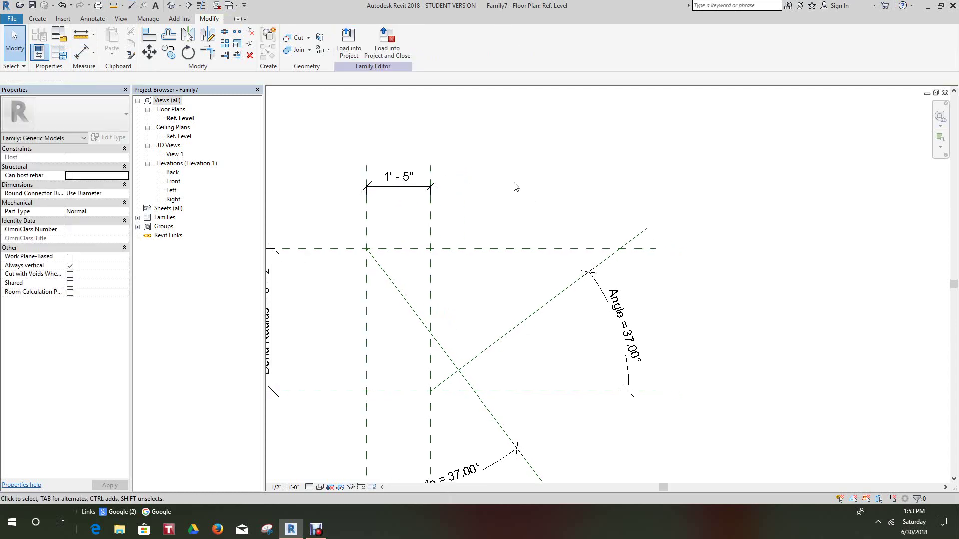
scroll(504, 189, up, 1)
scroll(512, 192, down, 2)
scroll(515, 220, up, 3)
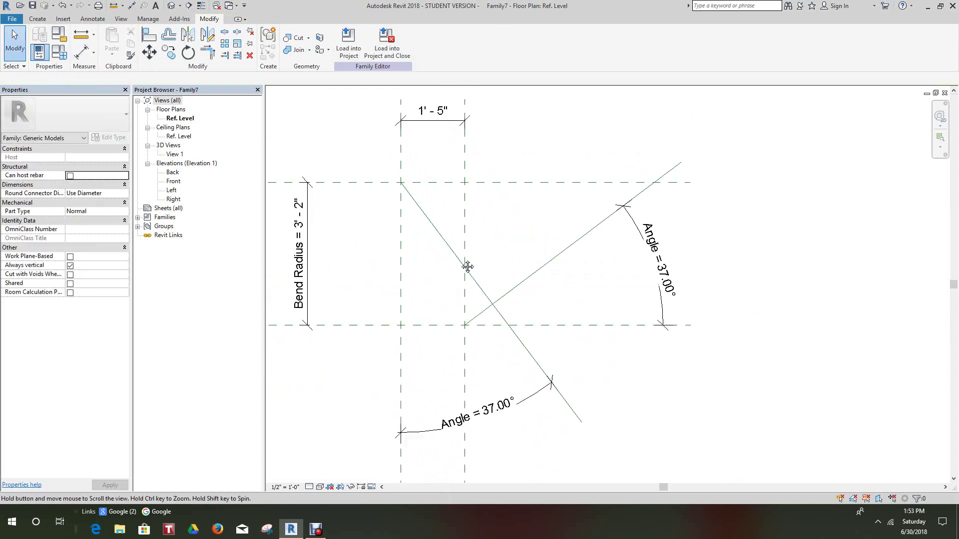
scroll(460, 211, up, 1)
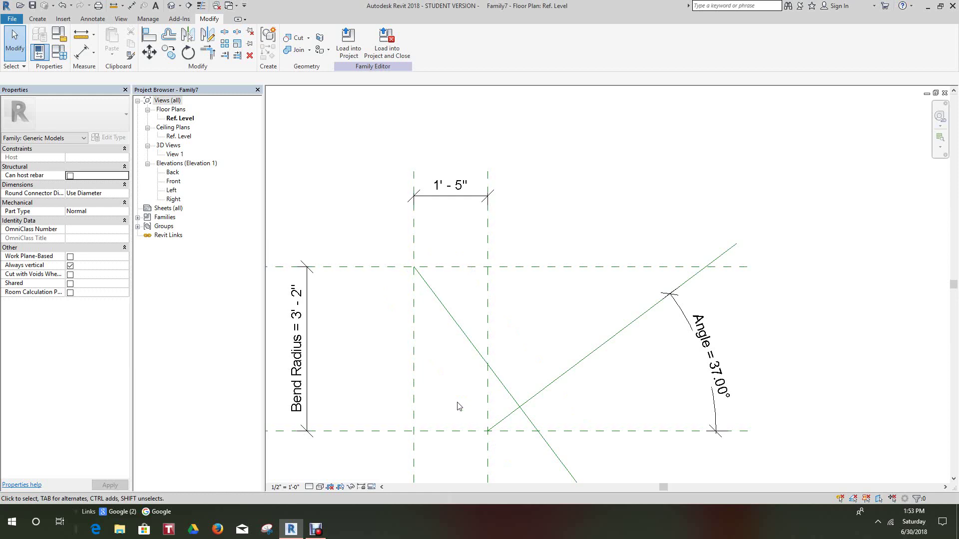
scroll(482, 333, down, 2)
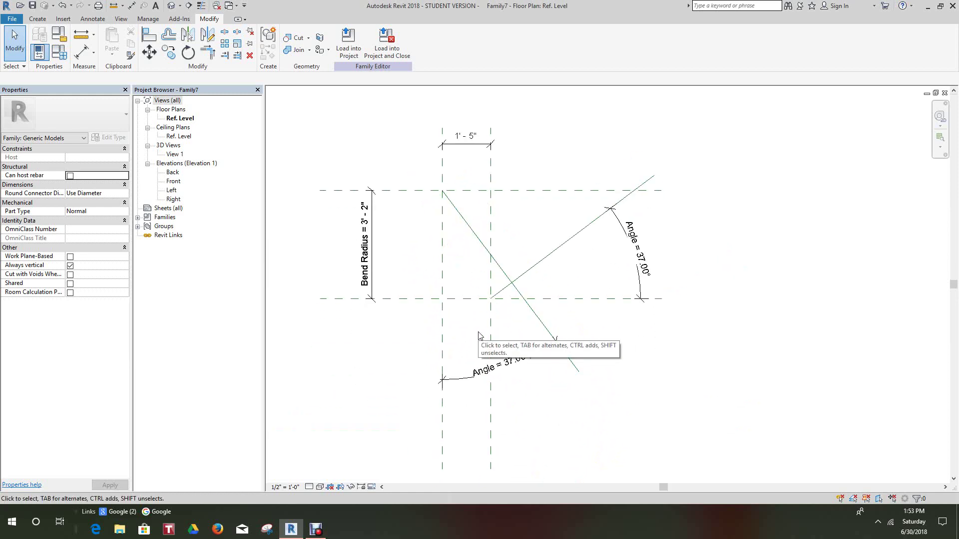
scroll(528, 345, down, 1)
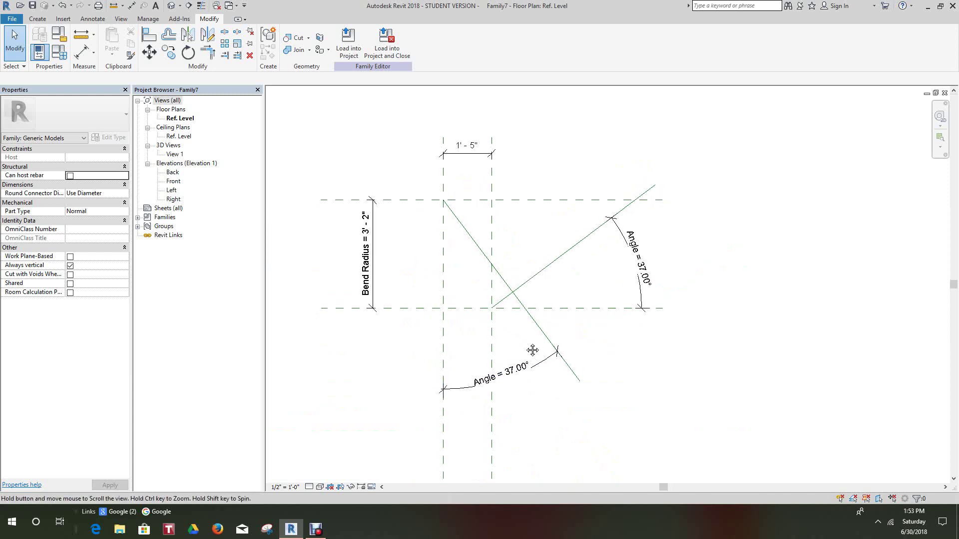
scroll(525, 339, down, 1)
scroll(500, 345, up, 2)
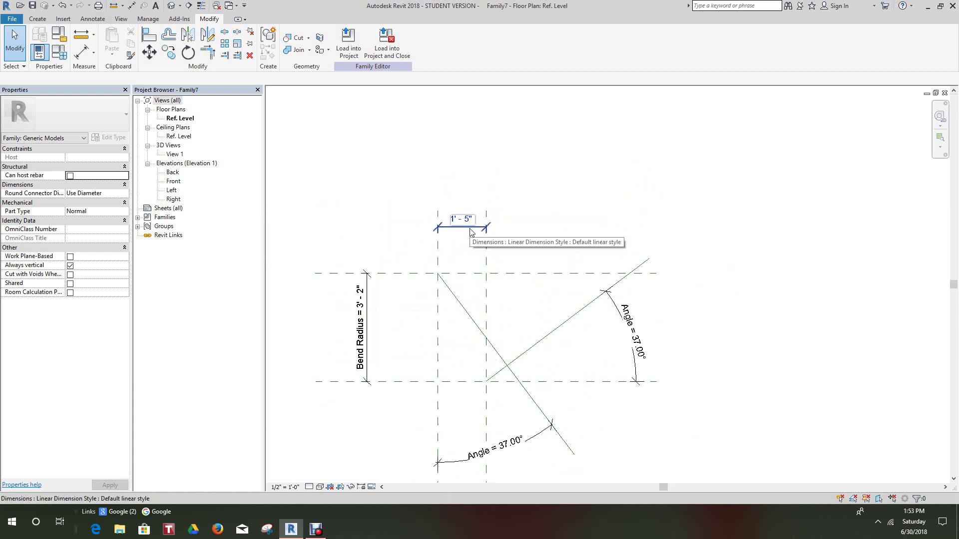
- Label the 1'-5" dimension with a new instance parameter named L1 under Constraints
click(472, 230)
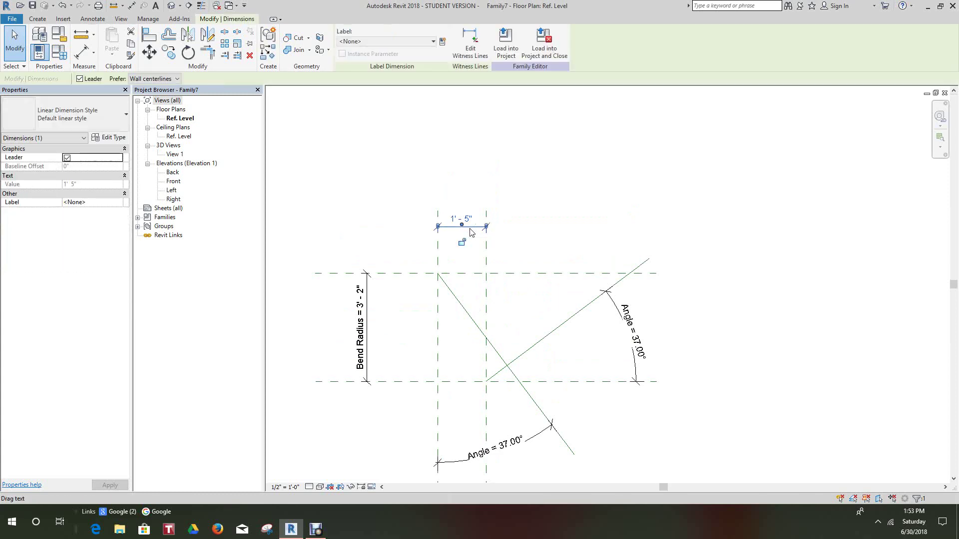
click(443, 41)
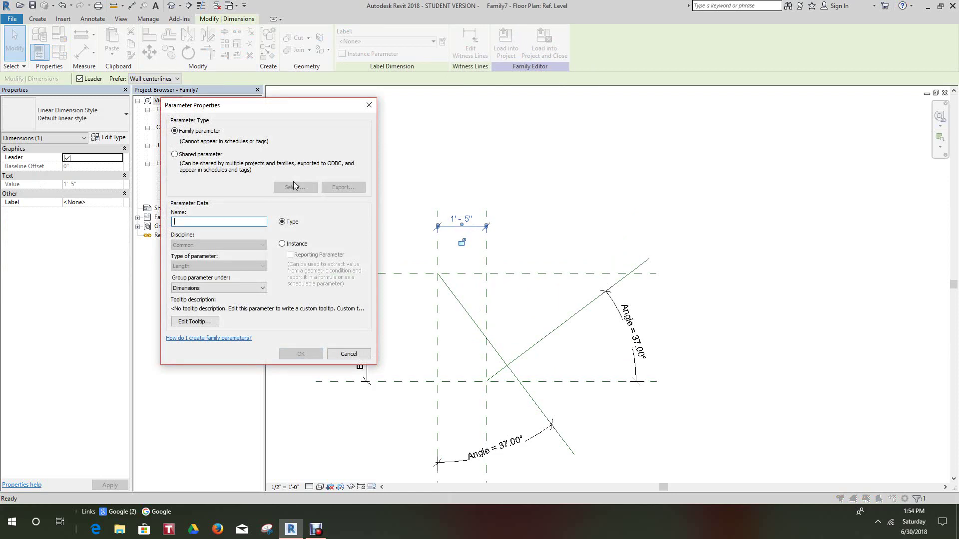
text(L)
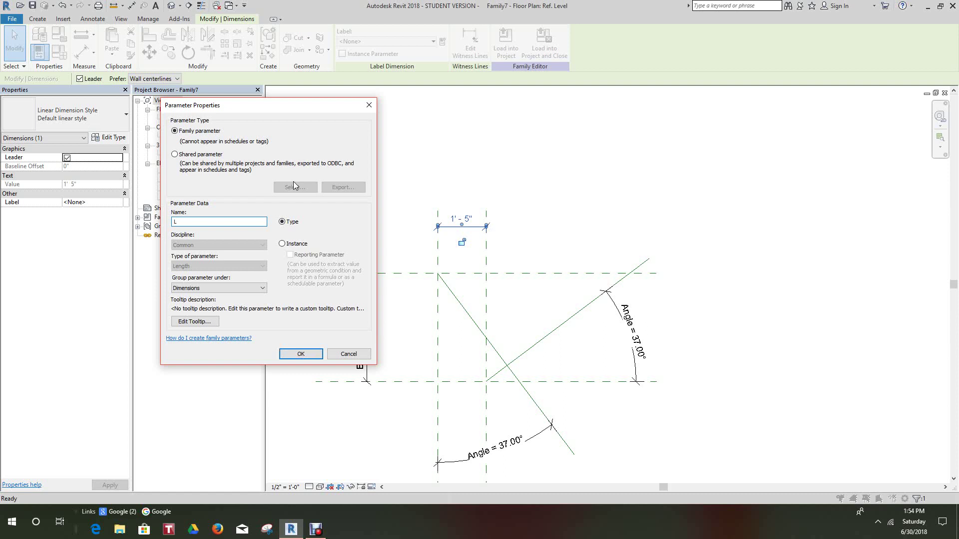
text(1)
click(282, 244)
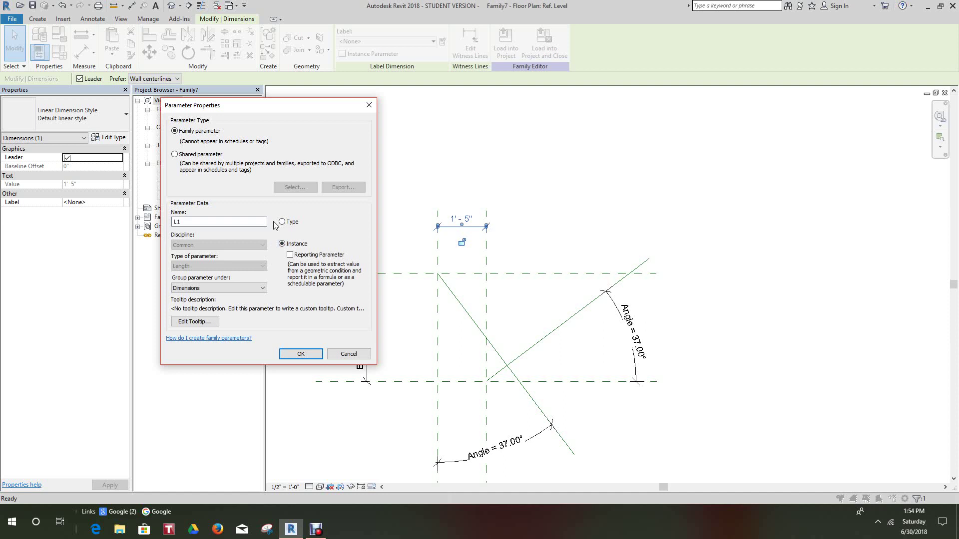
click(263, 292)
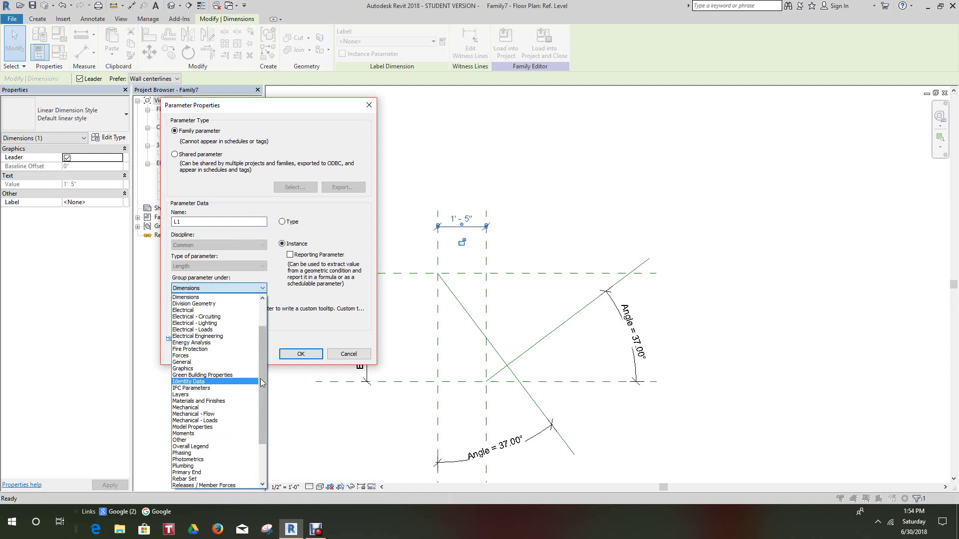
scroll(263, 385, up, 2)
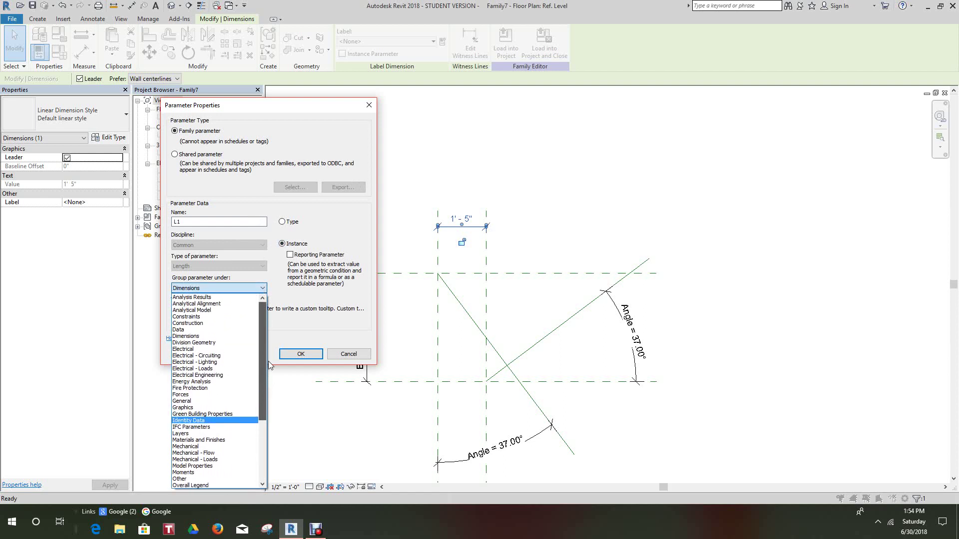
click(195, 318)
click(197, 320)
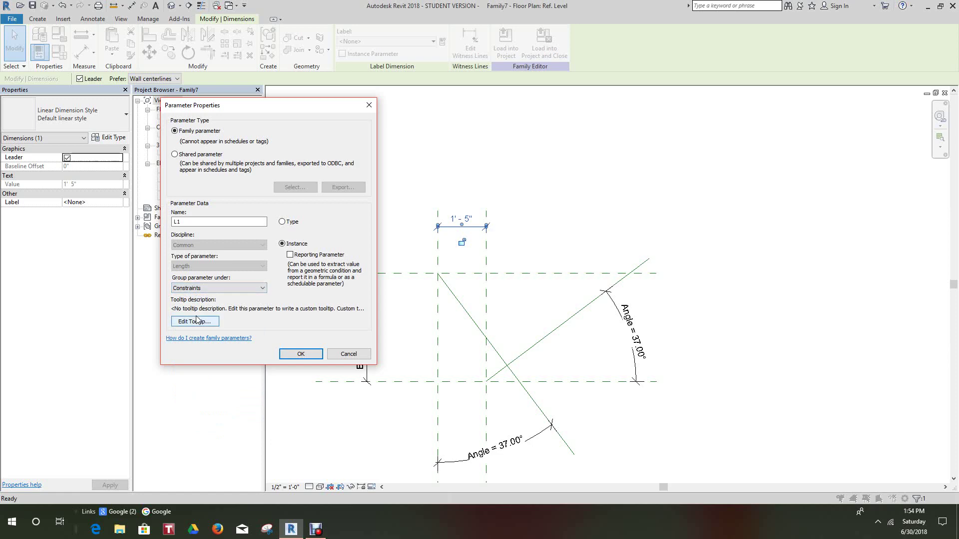
click(301, 354)
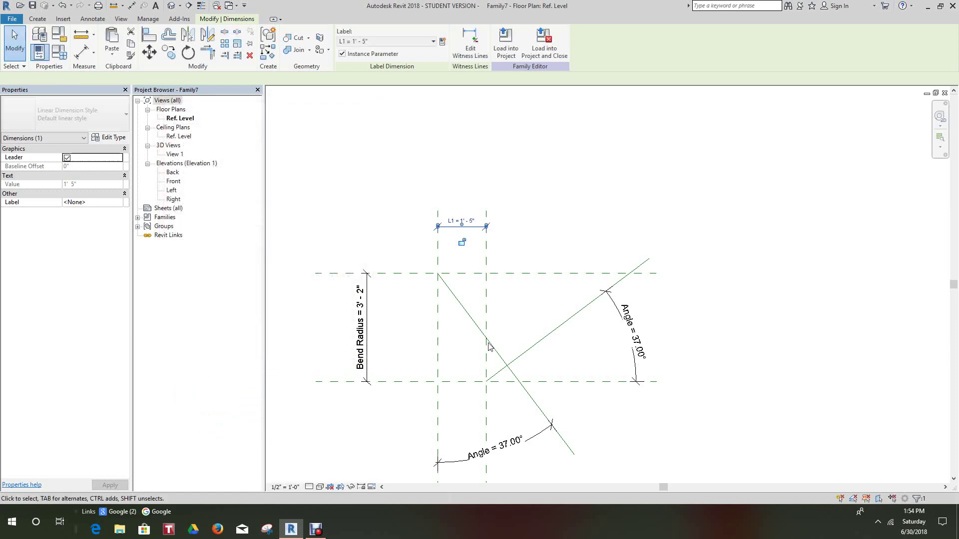
click(569, 239)
scroll(569, 220, up, 3)
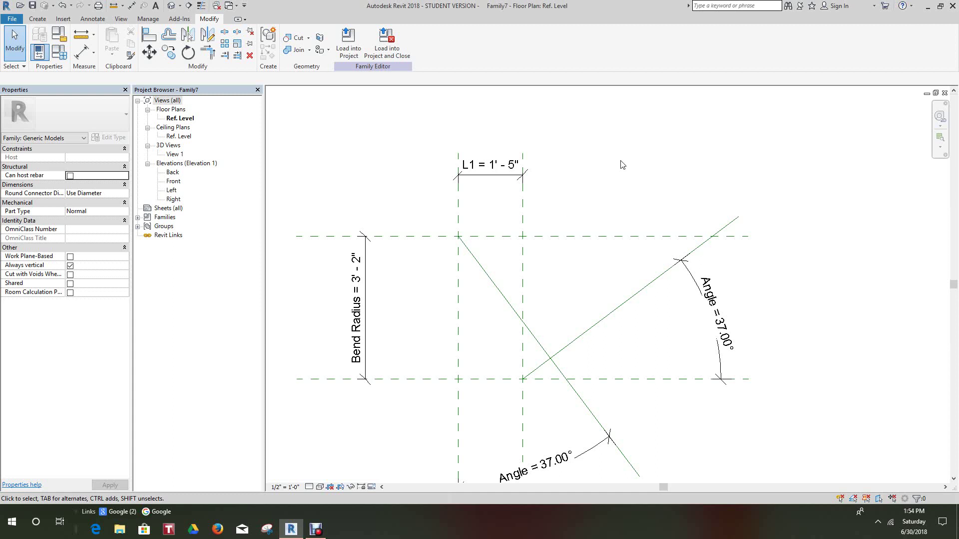
scroll(524, 242, down, 3)
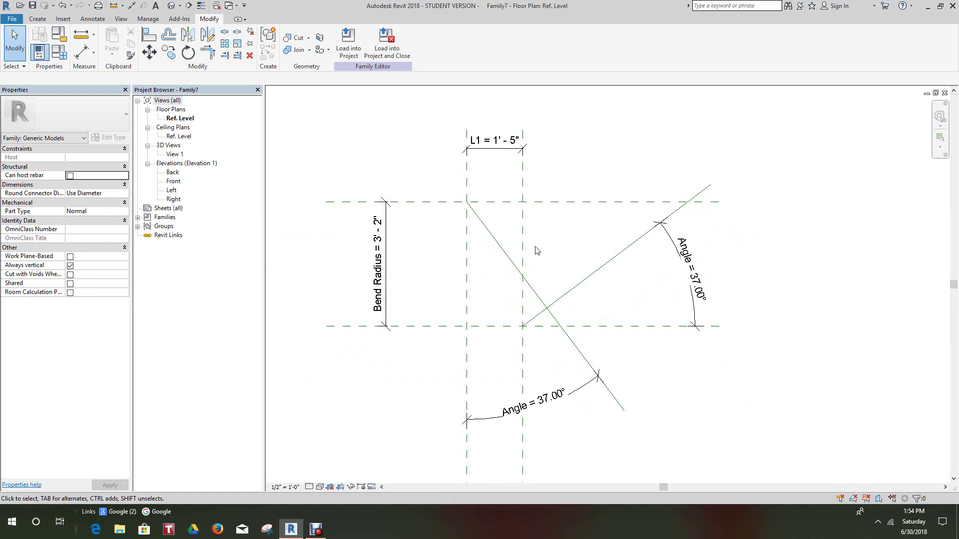
scroll(546, 257, up, 2)
middle_drag(554, 179, 525, 243)
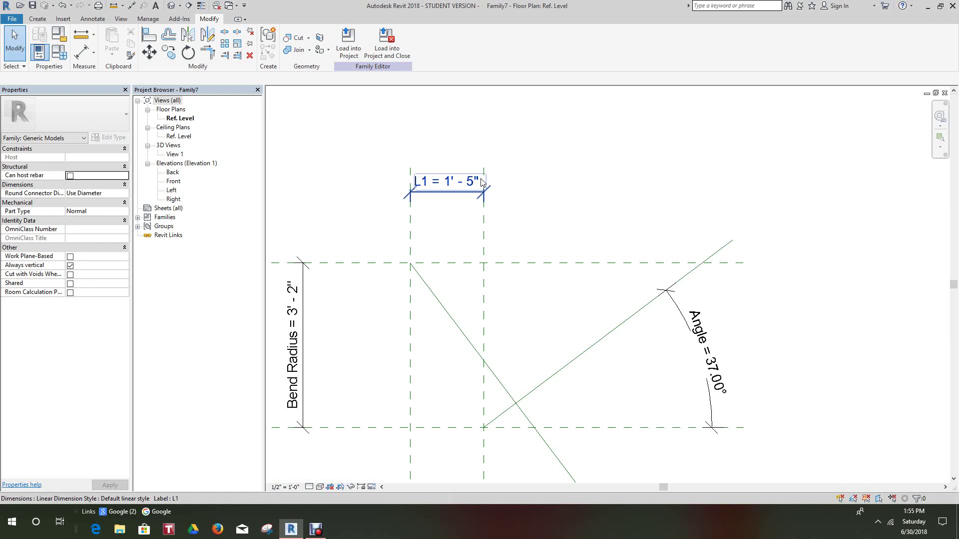
key(Escape)
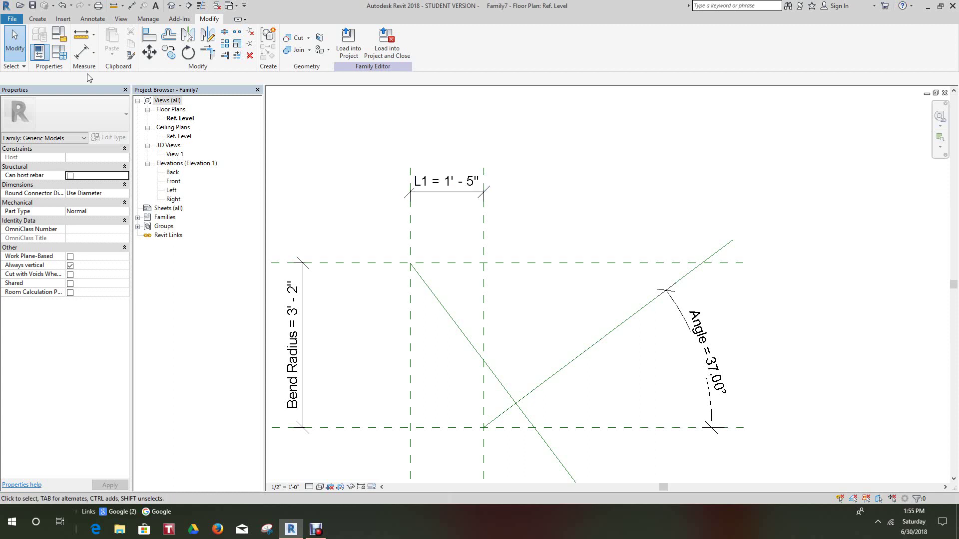
- In Family Types, give L1 the formula Bend Radius*tan(Angle/2) and apply it
click(61, 54)
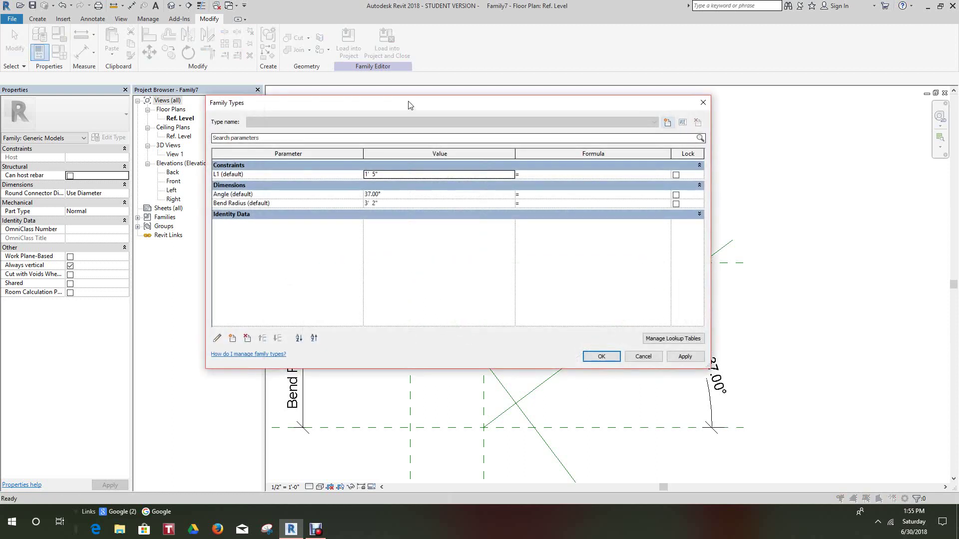
drag(401, 121, 424, 164)
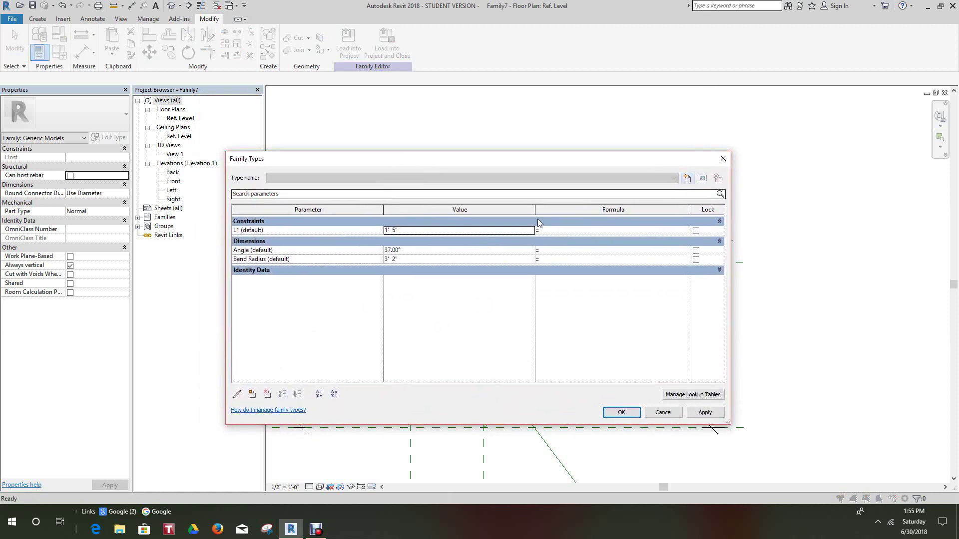
click(547, 231)
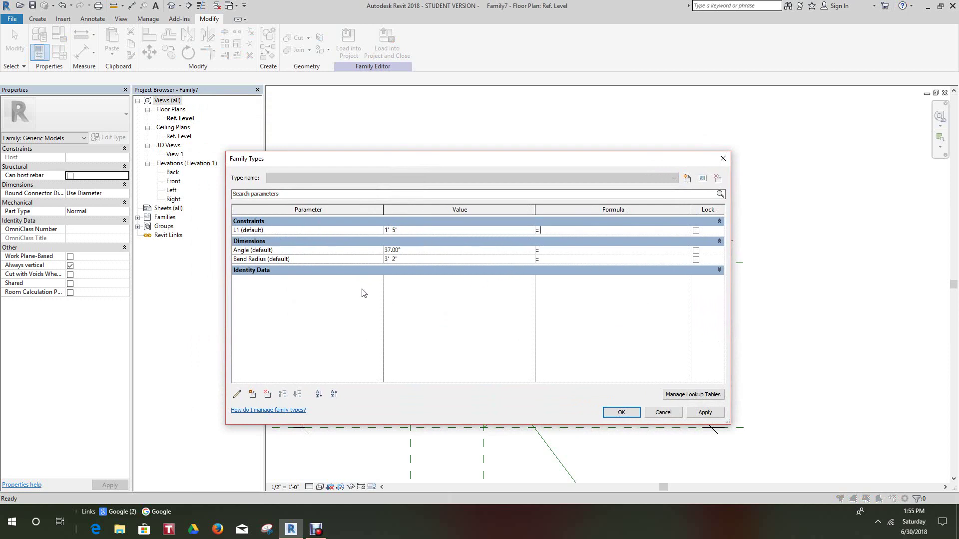
text(Bend Radius)
text(*t)
text(gle/2))
click(621, 413)
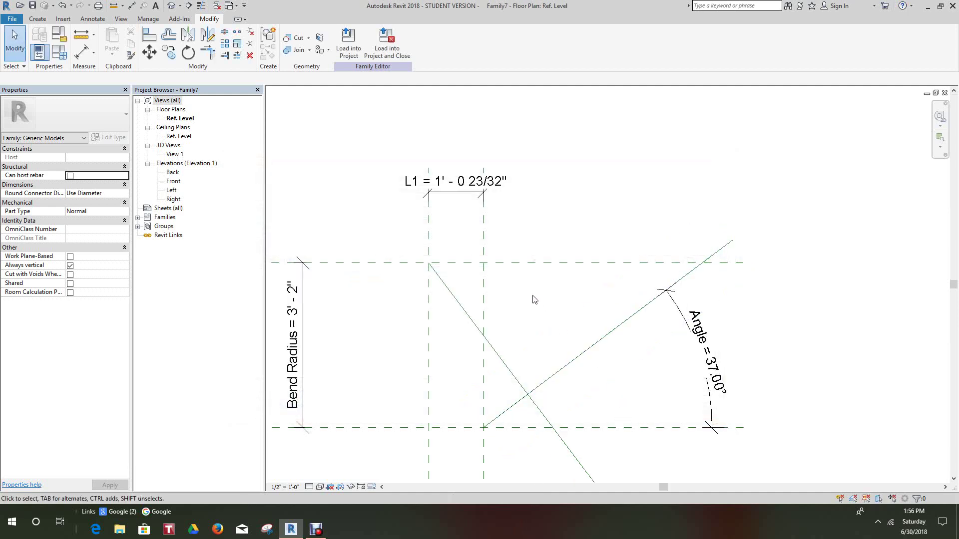
scroll(529, 298, down, 3)
middle_drag(542, 210, 591, 238)
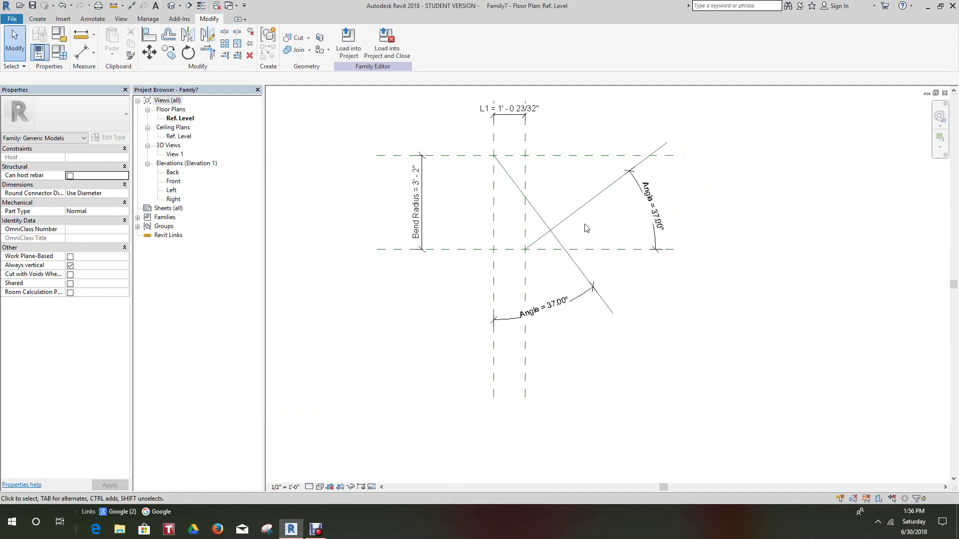
middle_drag(567, 276, 568, 279)
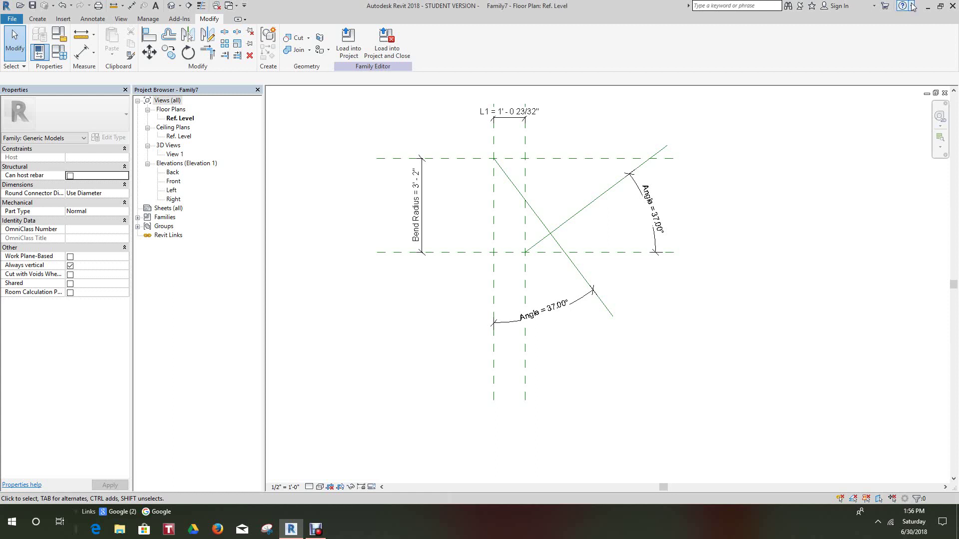
scroll(500, 262, up, 2)
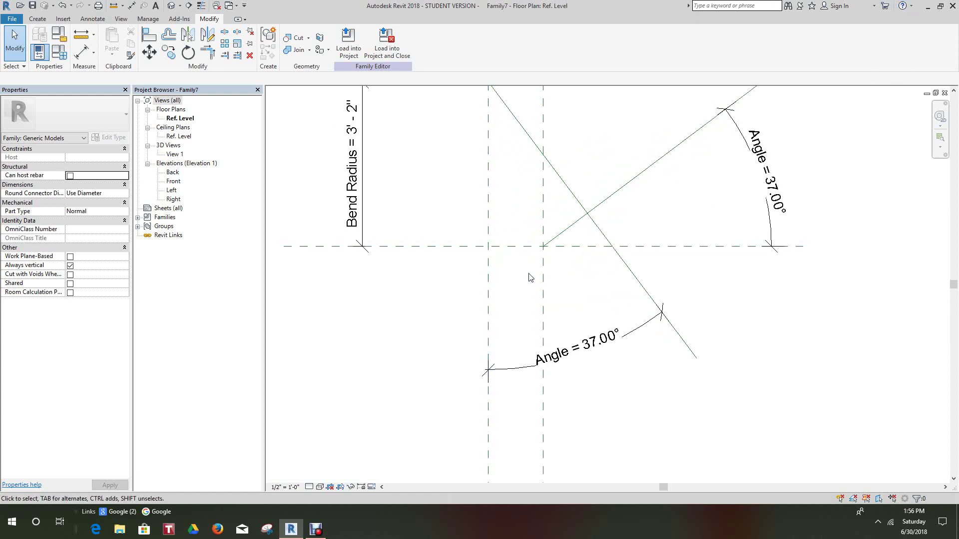
scroll(552, 250, down, 1)
middle_drag(551, 266, 523, 326)
- Add trial aligned dimensions: 1' - 0 23/32" below the bend and one on the diagonal reference line
scroll(497, 173, up, 2)
middle_drag(497, 188, 497, 147)
scroll(496, 147, up, 1)
click(78, 52)
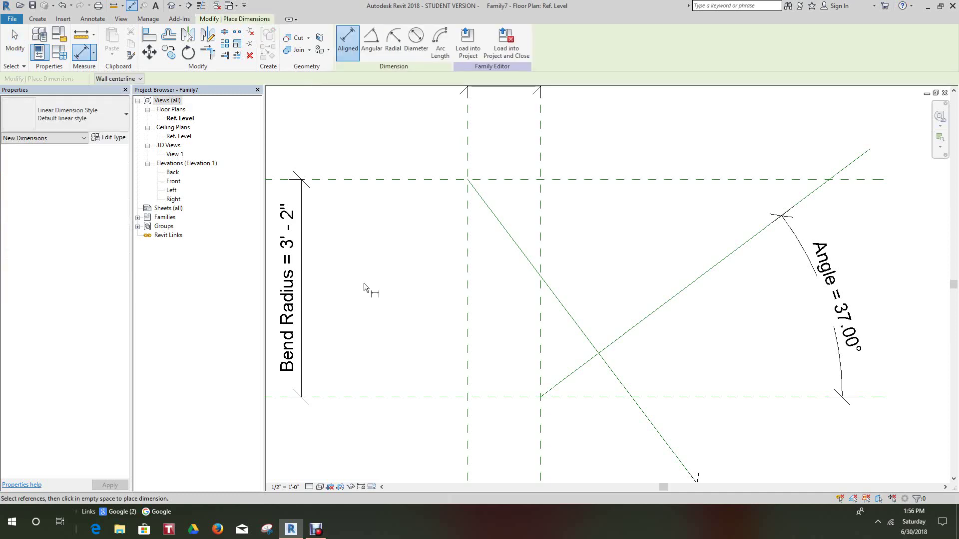
middle_drag(382, 295, 418, 192)
scroll(482, 313, up, 3)
click(481, 308)
click(577, 314)
click(613, 353)
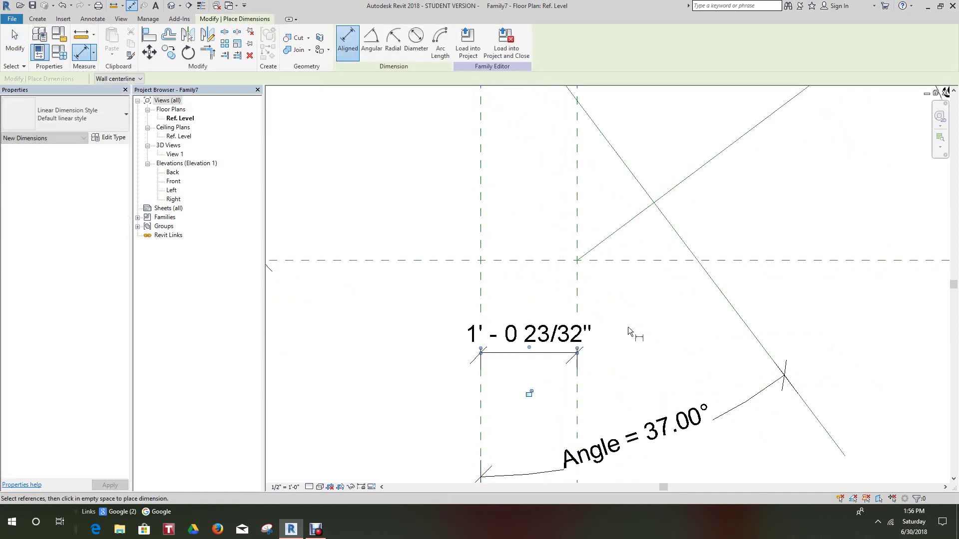
scroll(603, 299, up, 3)
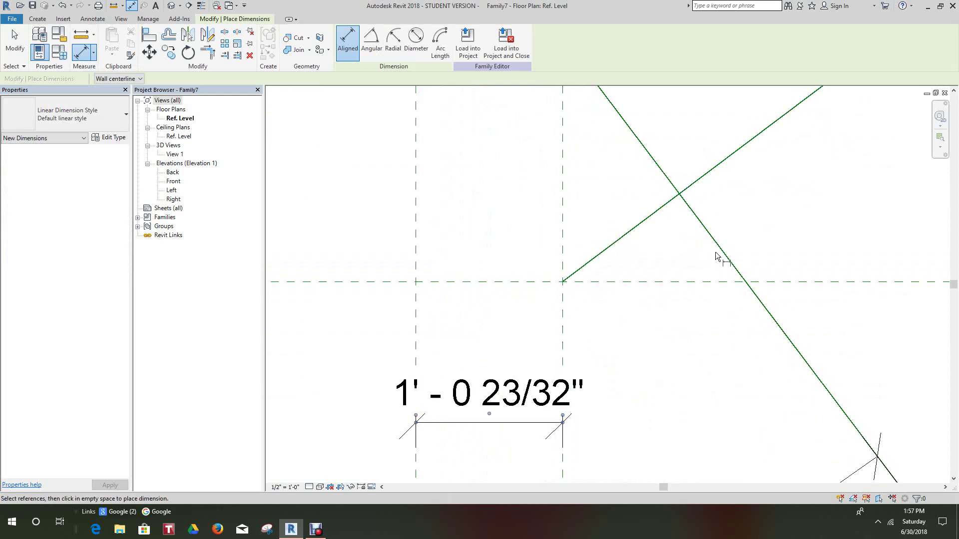
click(696, 216)
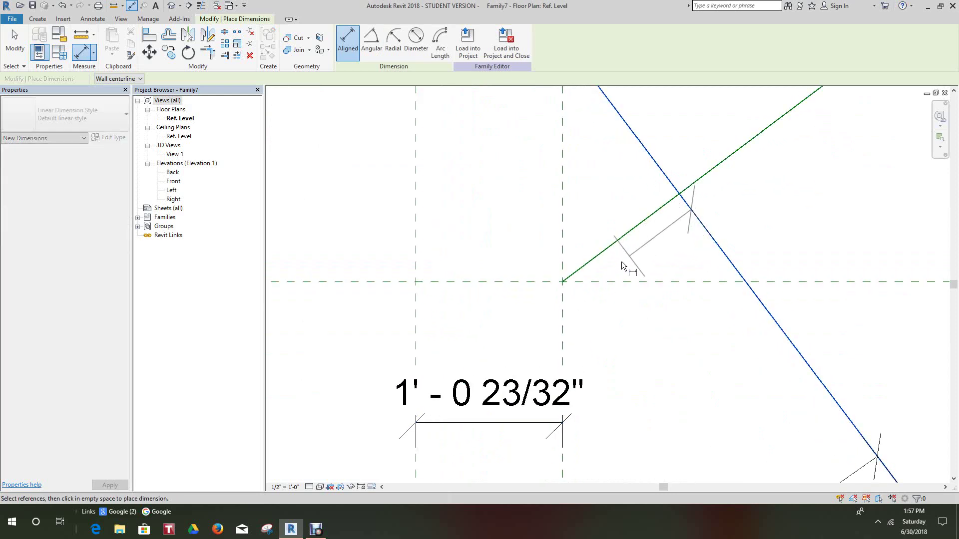
click(563, 283)
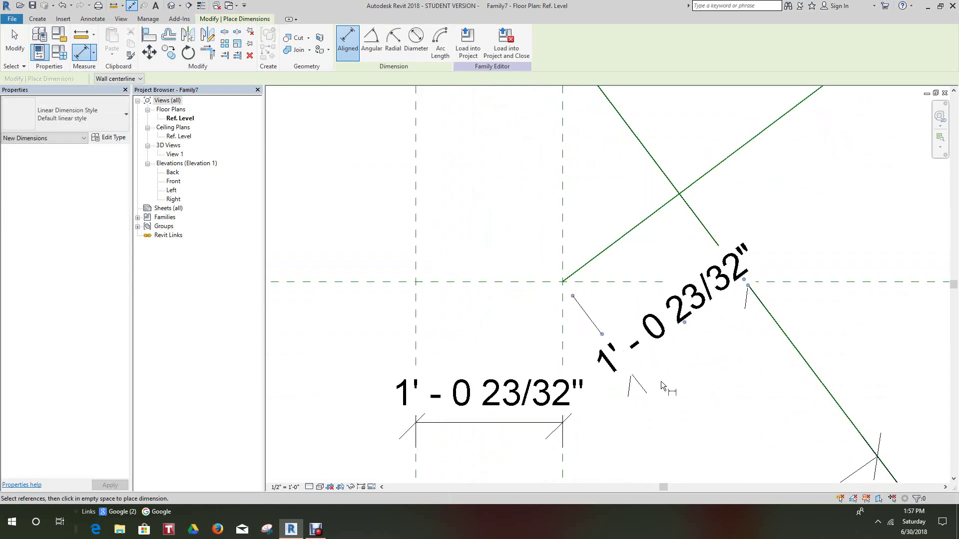
- End dimensioning and delete the diagonal dimension and the lower 1' - 0 23/32" dimension
right_click(662, 244)
click(680, 250)
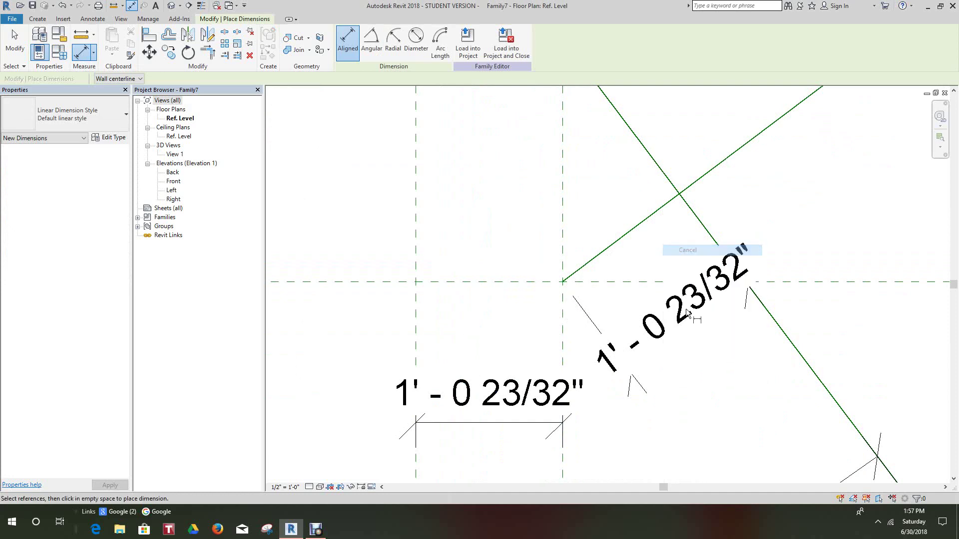
right_click(692, 338)
click(705, 345)
right_click(659, 339)
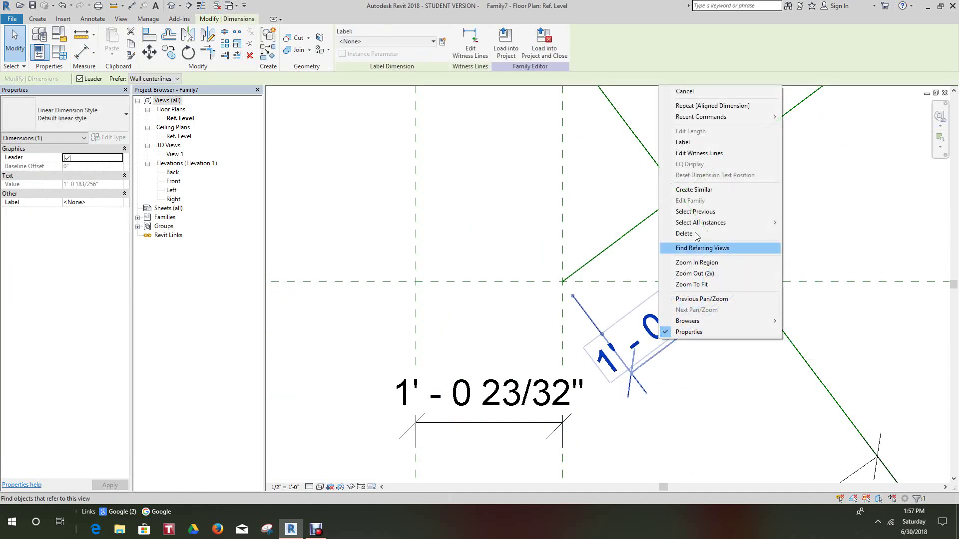
click(669, 233)
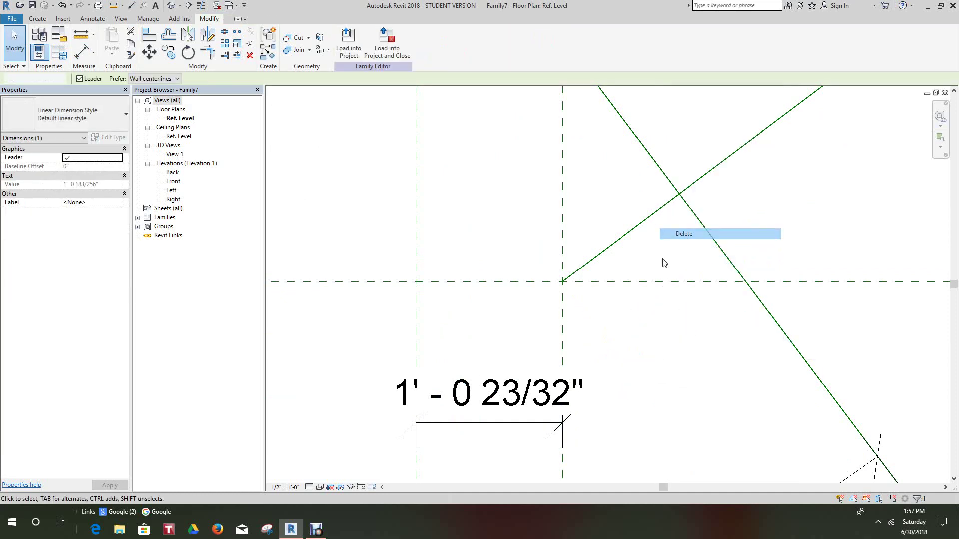
click(519, 397)
right_click(520, 397)
click(553, 286)
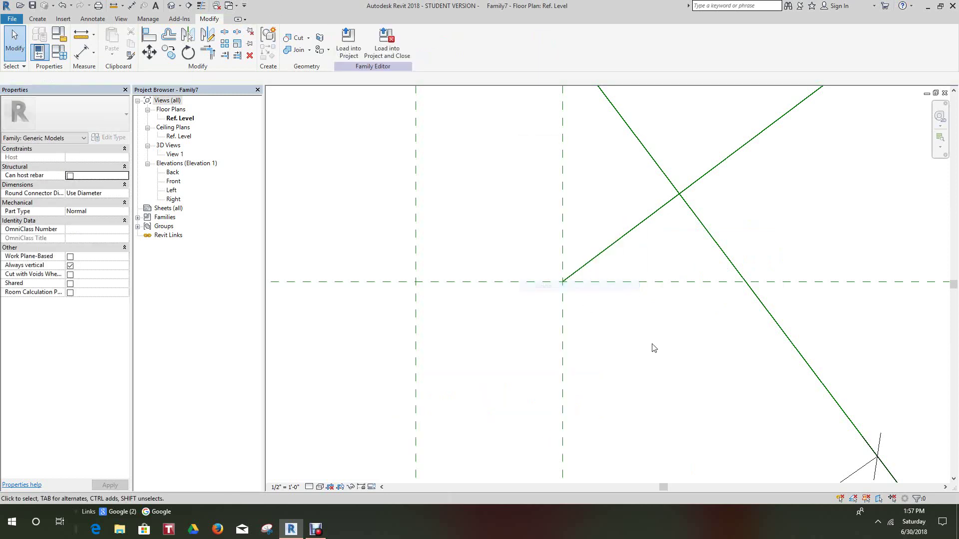
scroll(653, 347, down, 5)
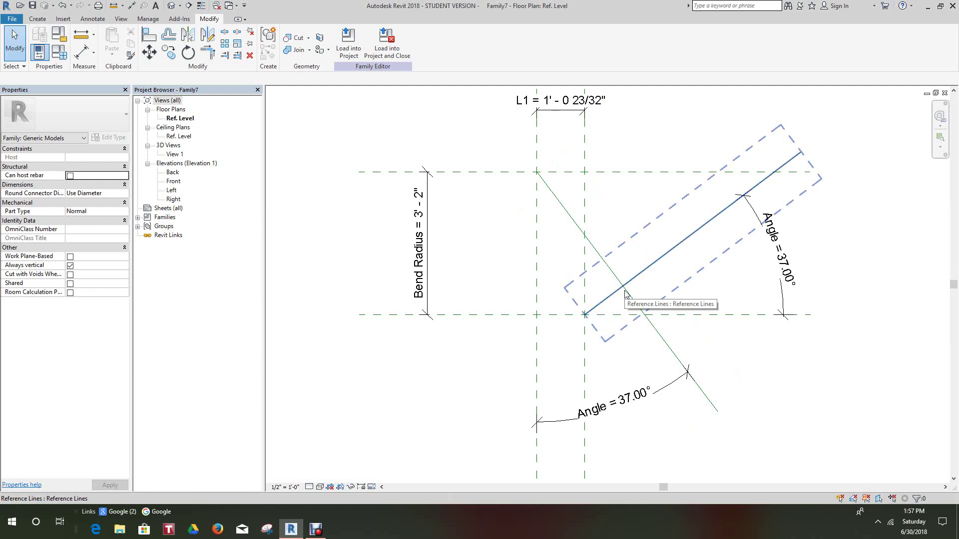
scroll(607, 320, down, 3)
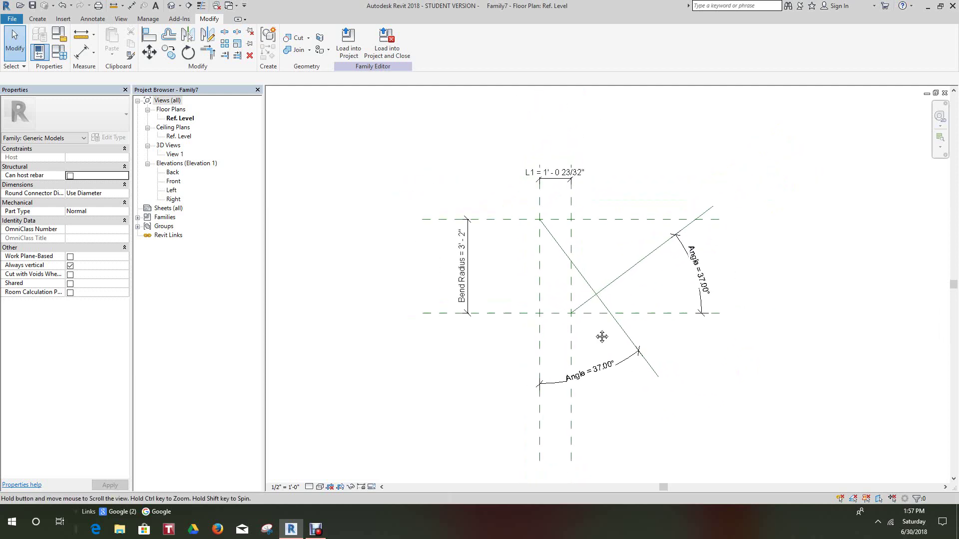
middle_drag(602, 342, 602, 346)
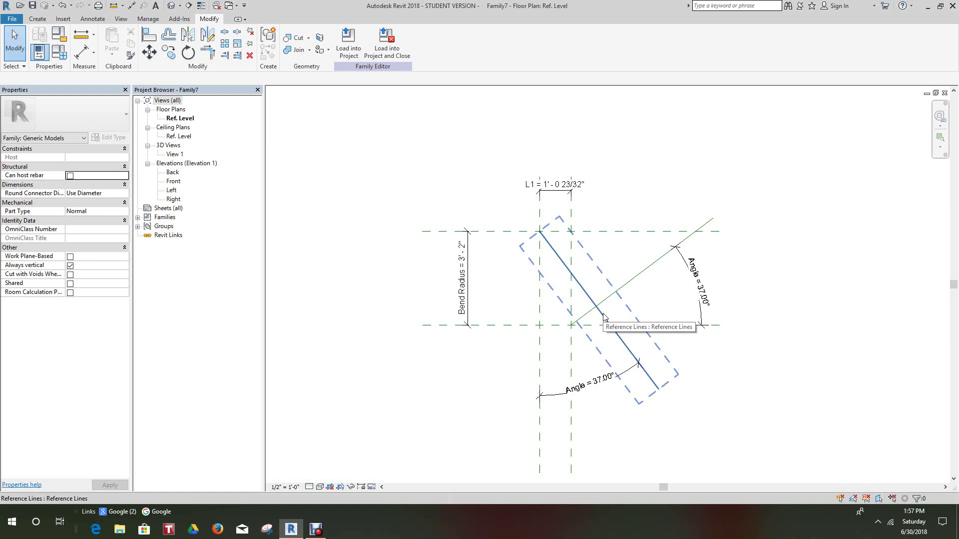
- Set the family category to Pipe Fittings with Part Type kept as Elbow
click(60, 35)
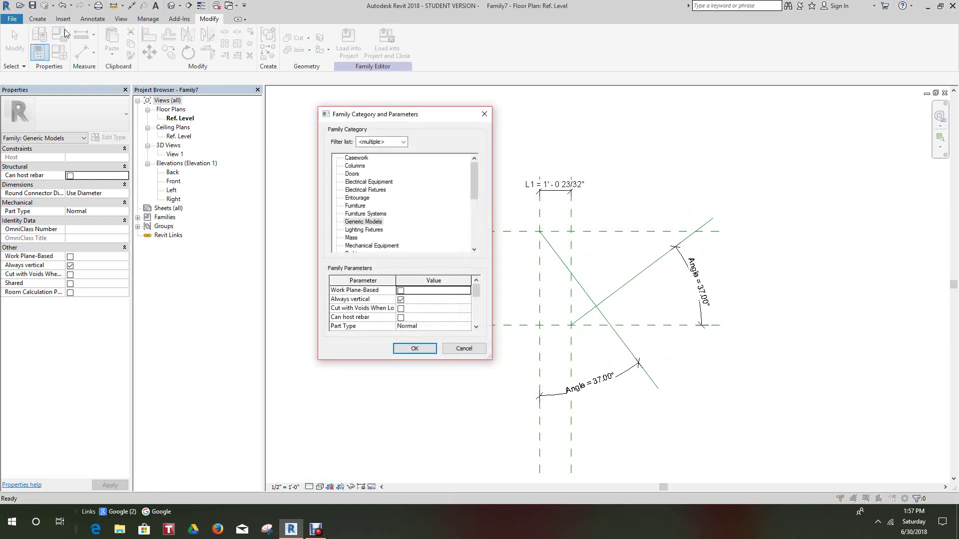
scroll(440, 227, down, 3)
scroll(439, 229, down, 1)
click(371, 238)
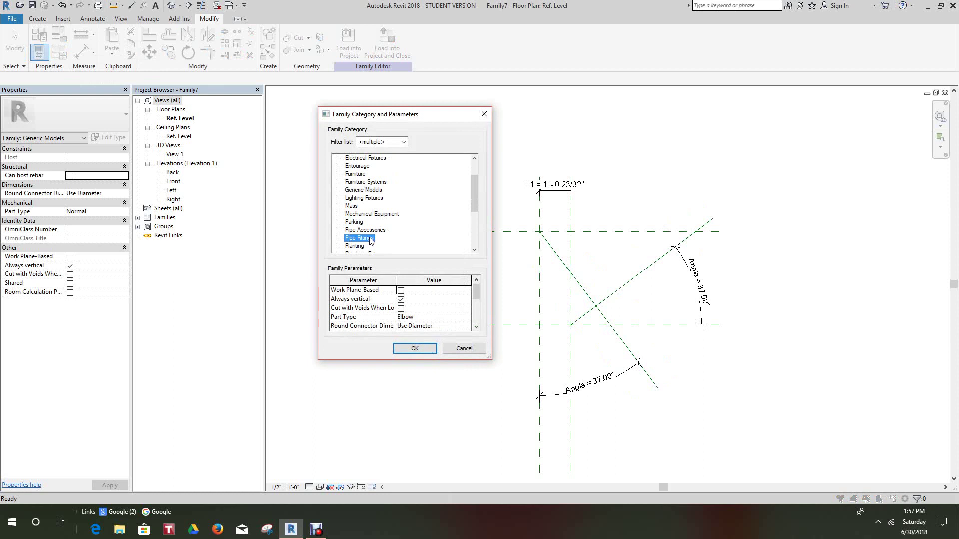
drag(474, 292, 476, 302)
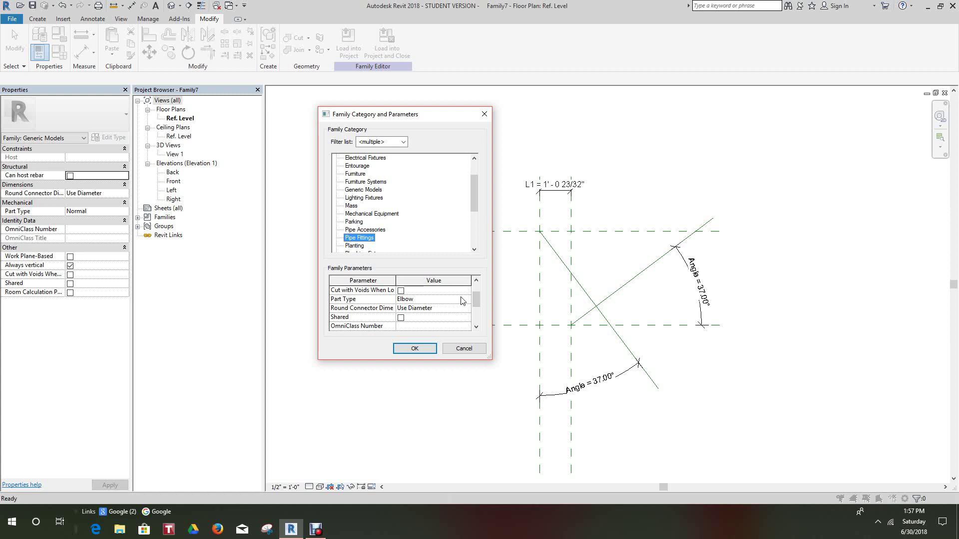
click(471, 301)
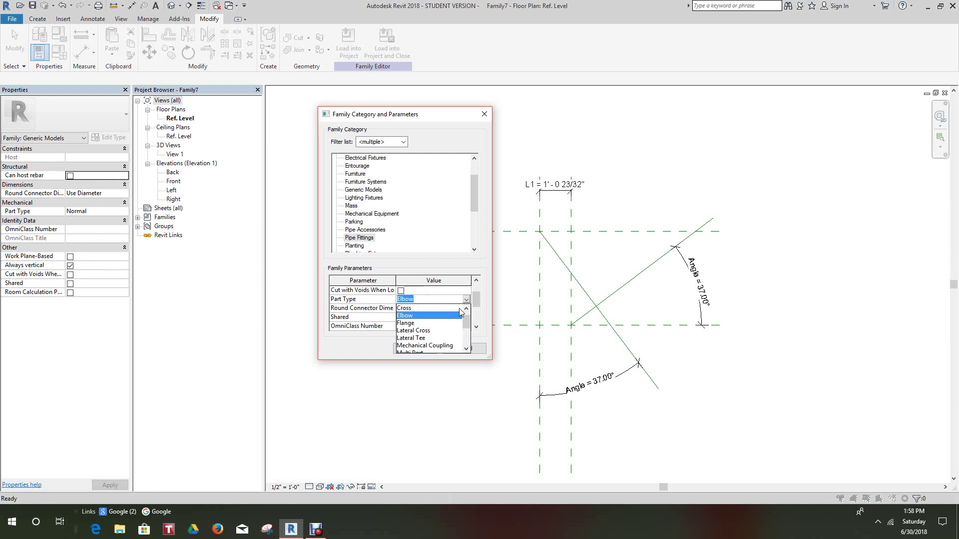
click(444, 303)
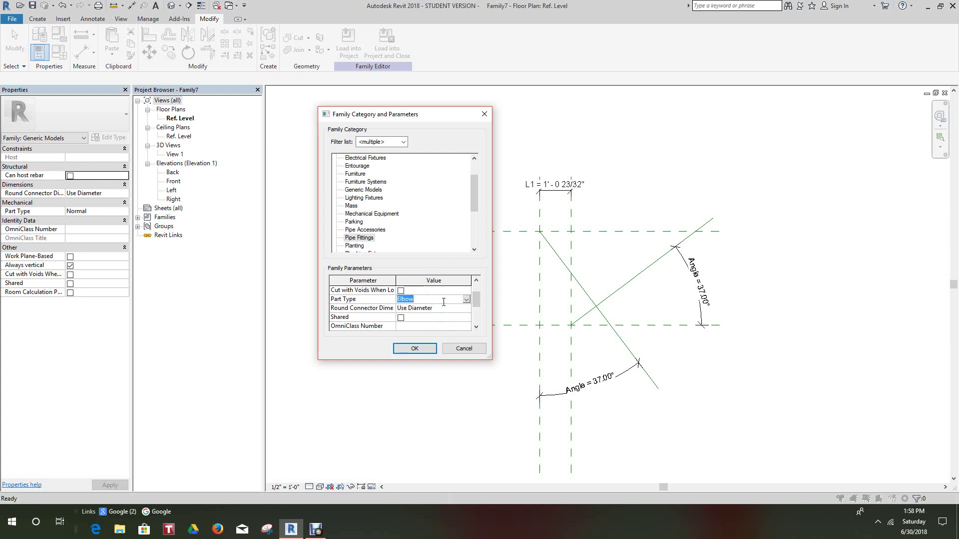
click(417, 348)
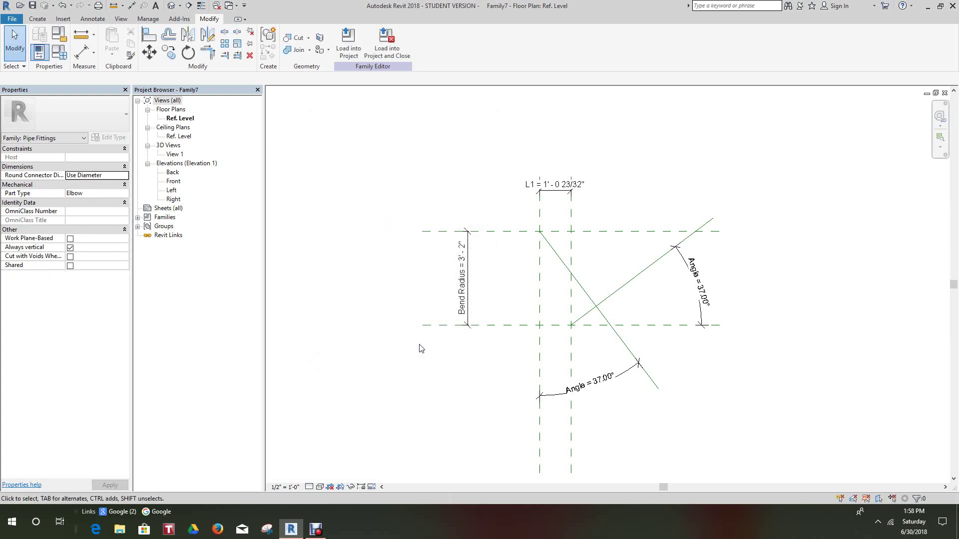
- Review the Family Types values (Bend Radius 3' - 2", L1, 37° angles) and close
click(62, 57)
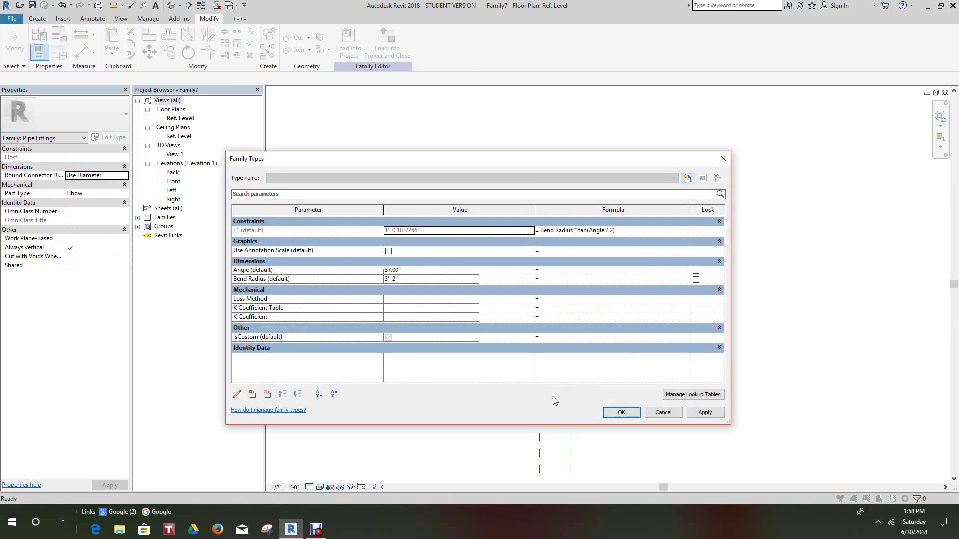
click(622, 413)
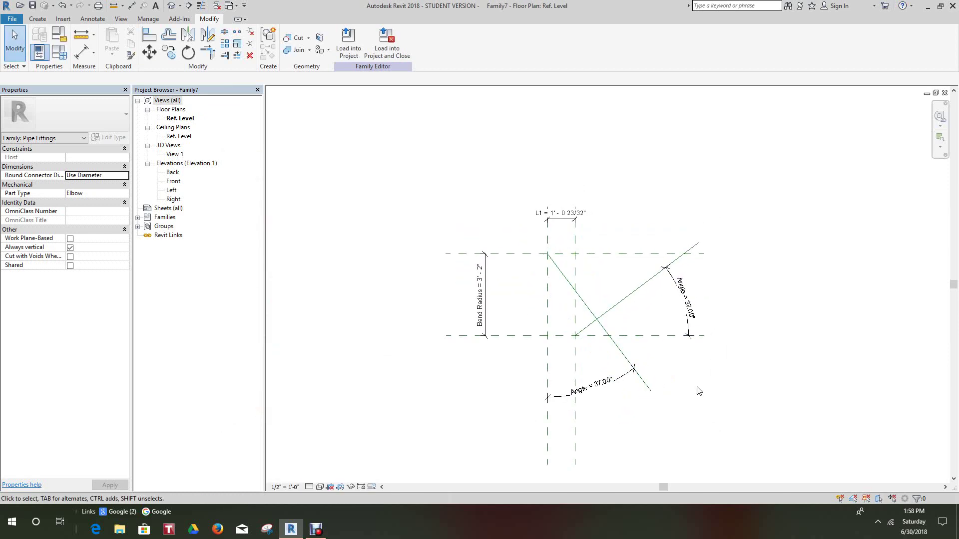
scroll(695, 390, up, 1)
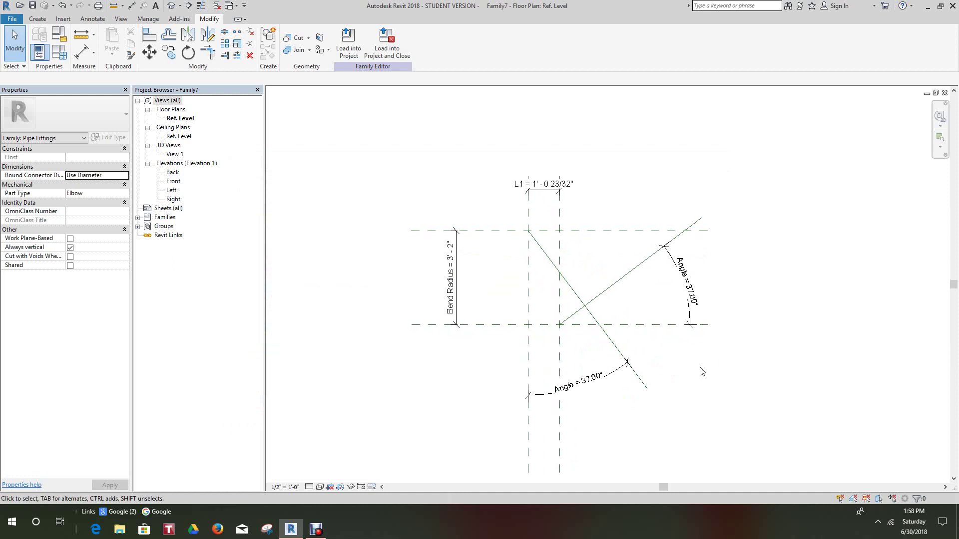
scroll(713, 379, down, 2)
scroll(668, 357, up, 3)
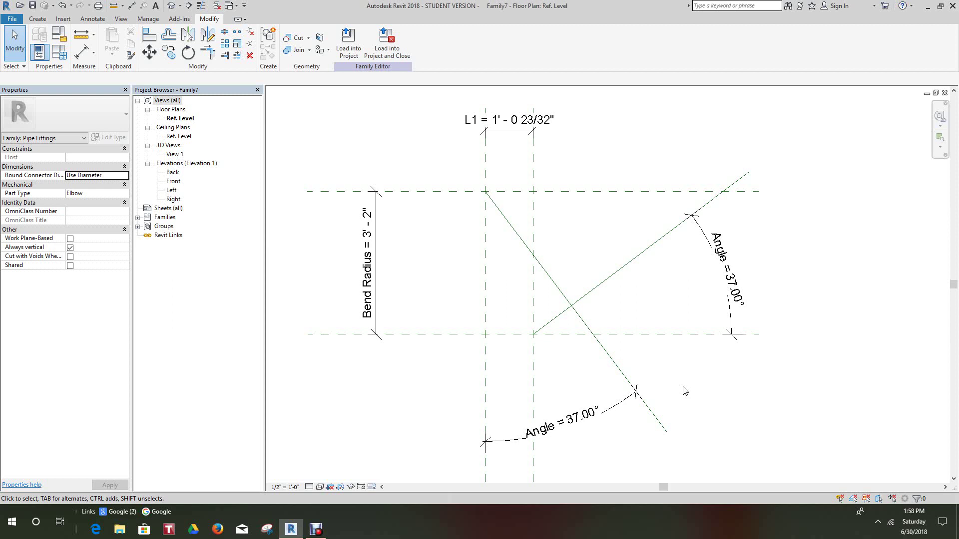
scroll(538, 305, down, 1)
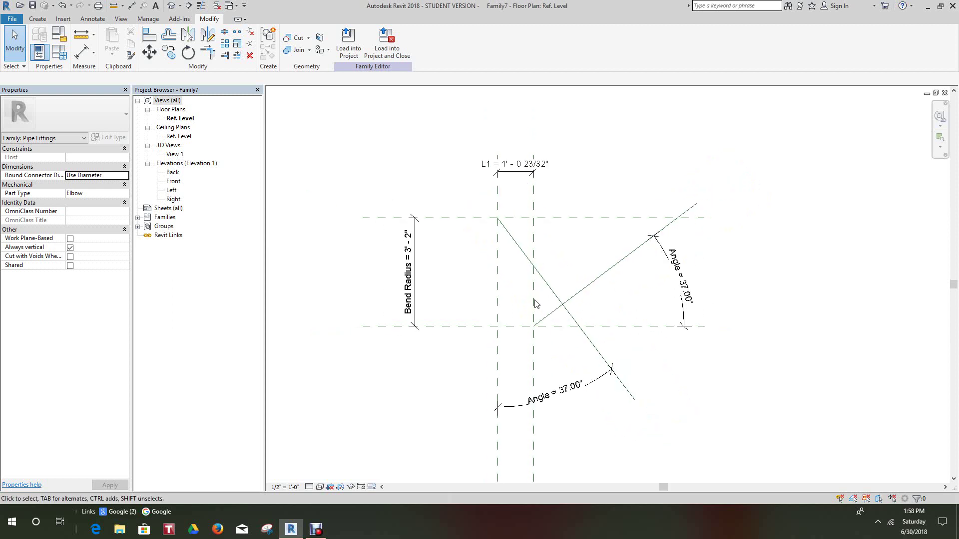
- Start a sweep path and draw a center-ends arc from the upper reference intersection to the angled line
click(39, 21)
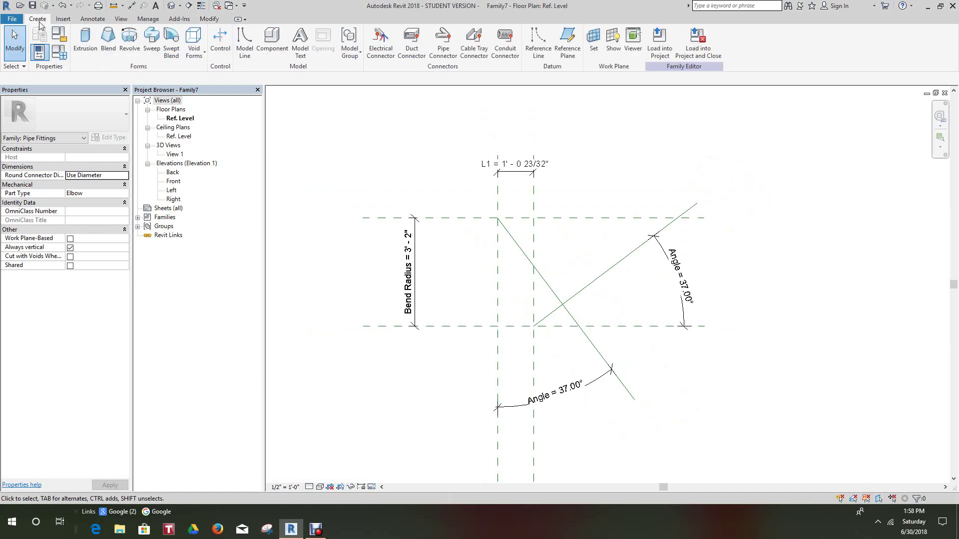
click(152, 42)
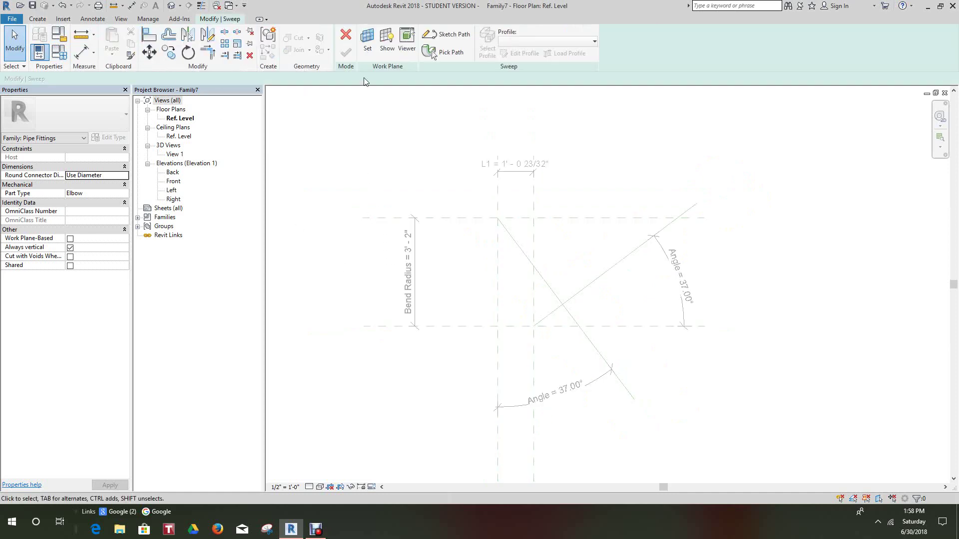
click(443, 35)
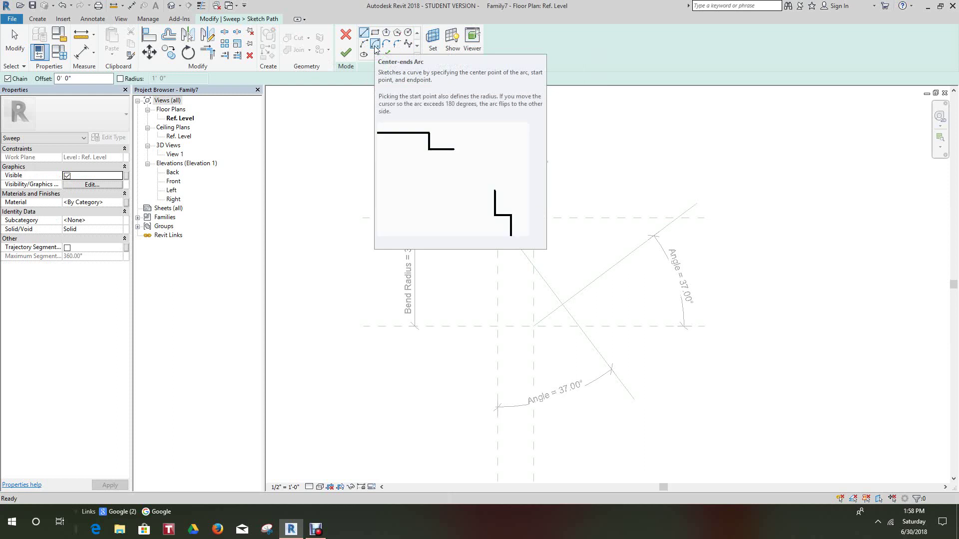
click(374, 47)
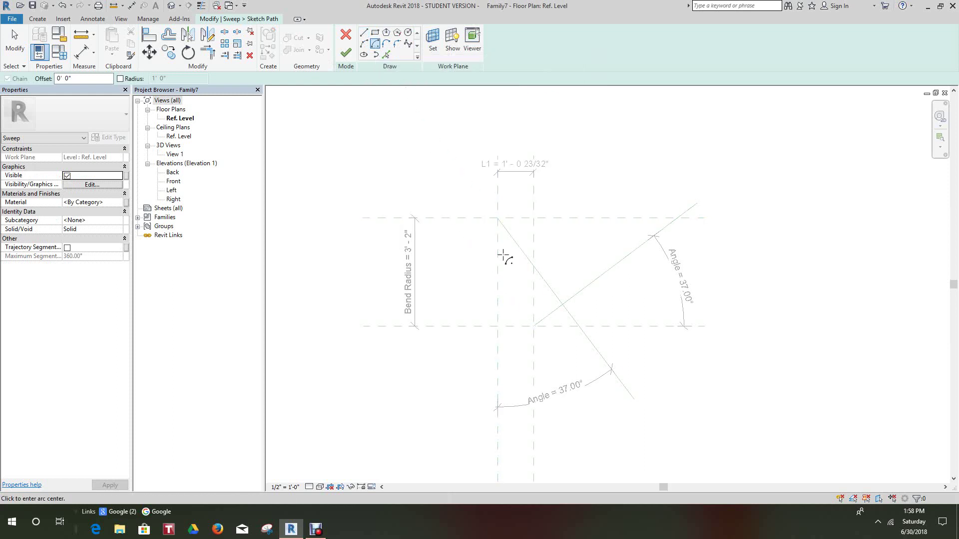
scroll(497, 219, up, 4)
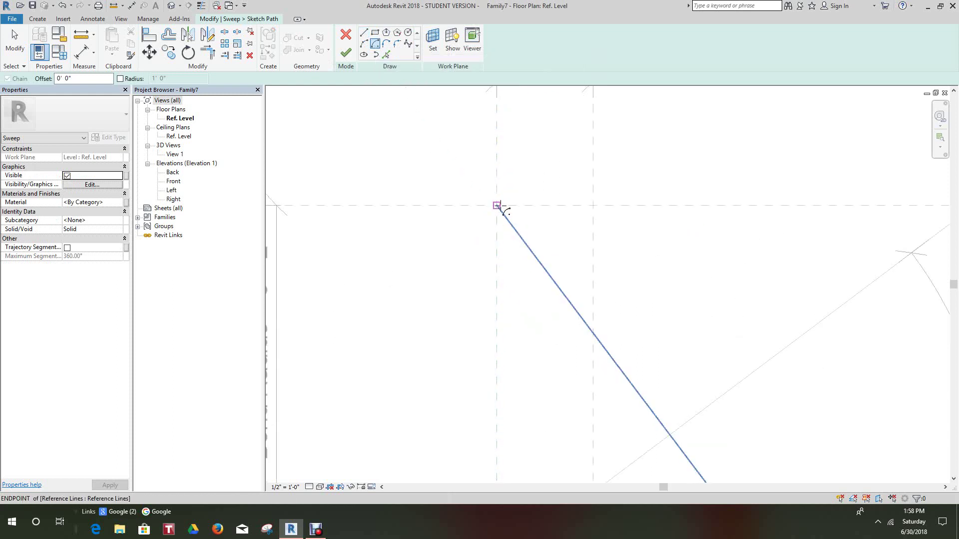
click(497, 205)
click(663, 205)
scroll(505, 295, down, 3)
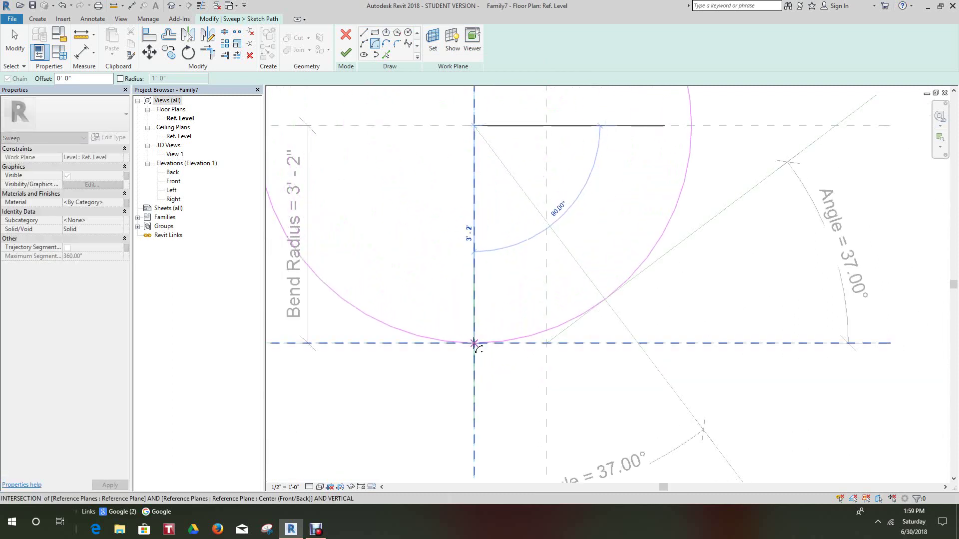
scroll(474, 344, up, 2)
drag(475, 343, 609, 298)
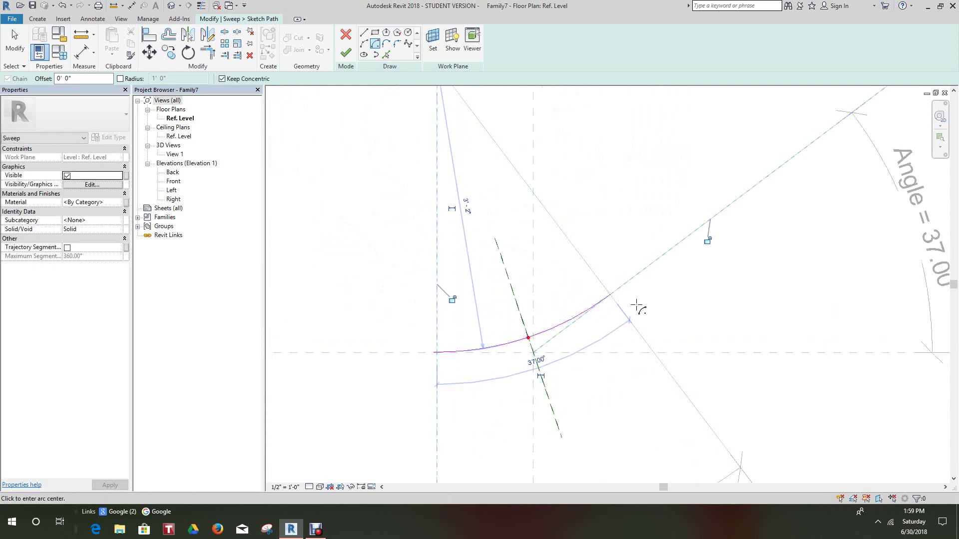
scroll(645, 311, down, 3)
scroll(645, 320, up, 2)
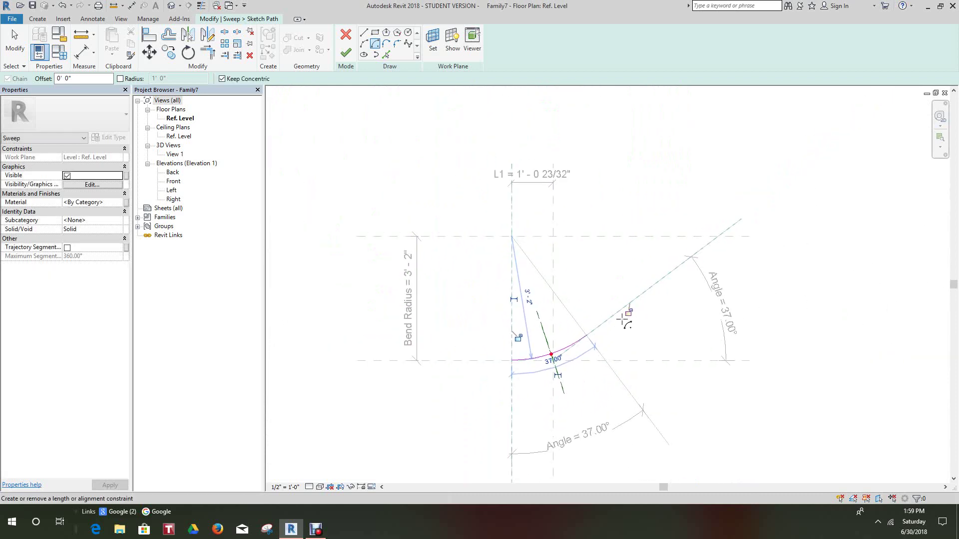
scroll(479, 271, up, 1)
- Finish drawing and select the sketched 37° arc path
right_click(481, 275)
click(505, 280)
scroll(433, 336, up, 1)
right_click(428, 338)
click(440, 344)
click(603, 411)
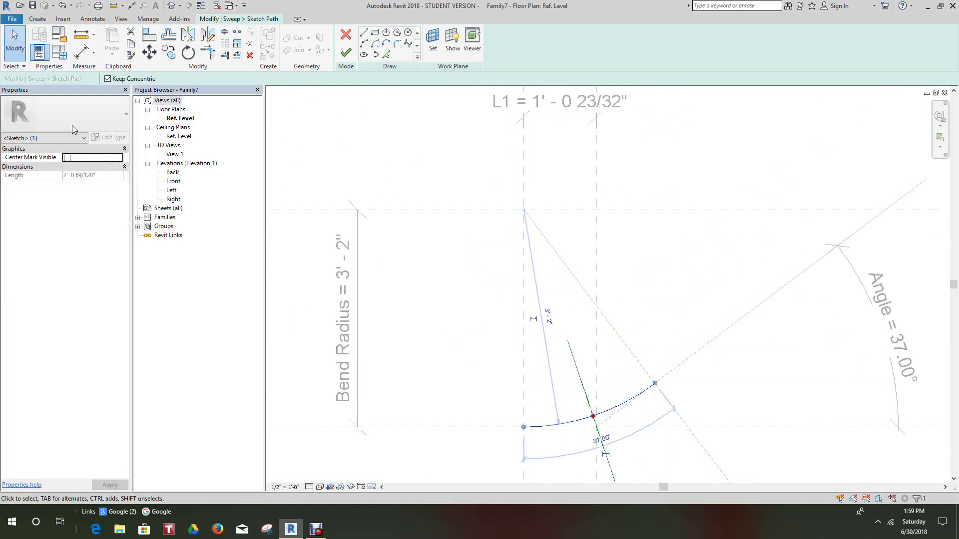
- Reveal the arc's centre mark and inspect the sketch arc, cancelling a first alignment attempt
click(67, 158)
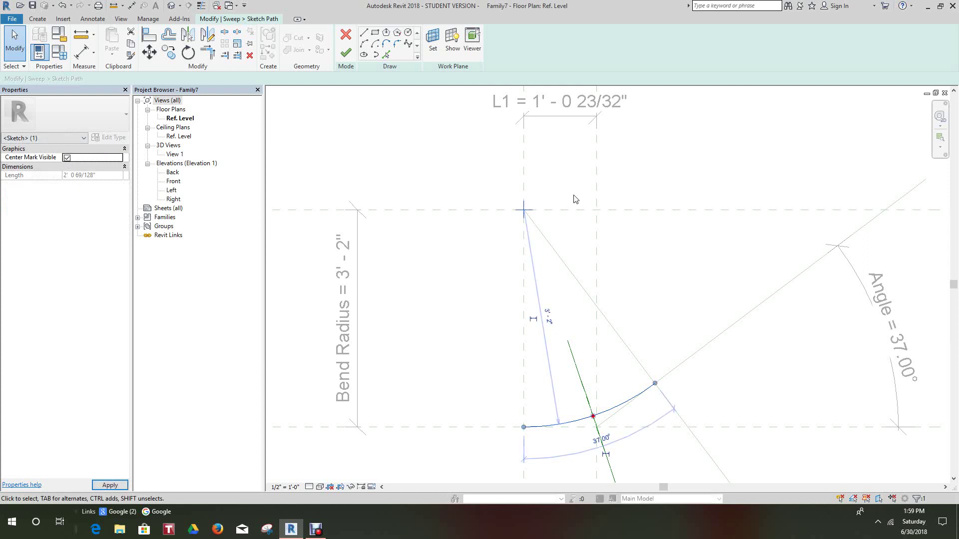
scroll(550, 210, up, 4)
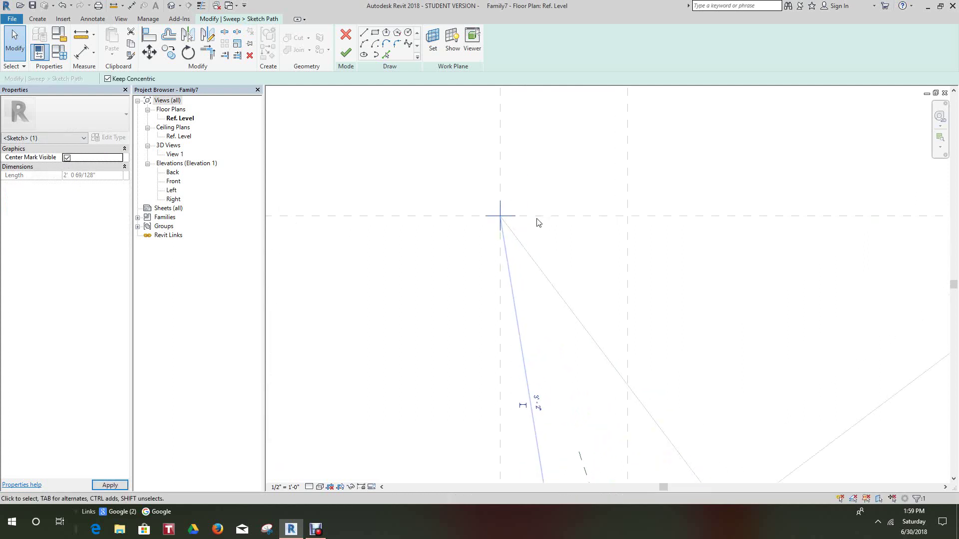
click(148, 35)
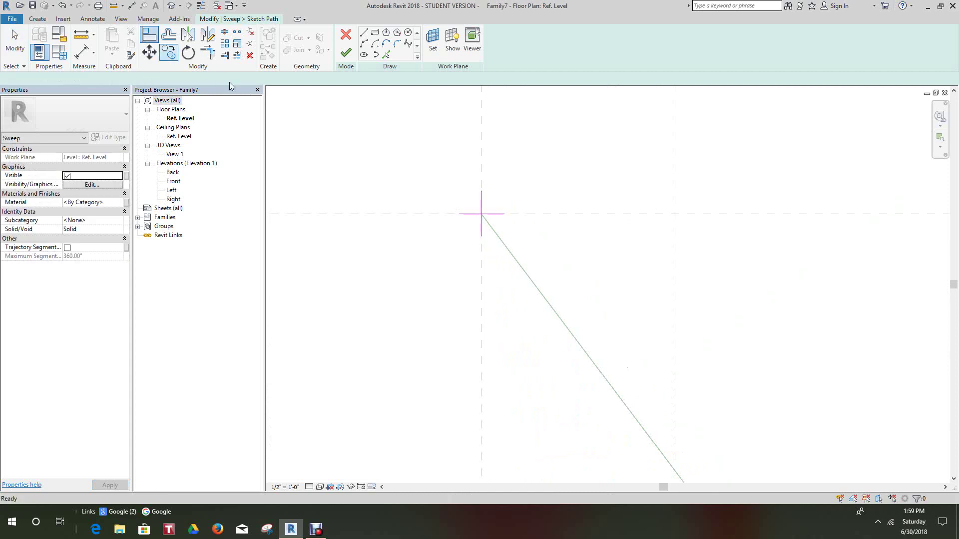
click(492, 218)
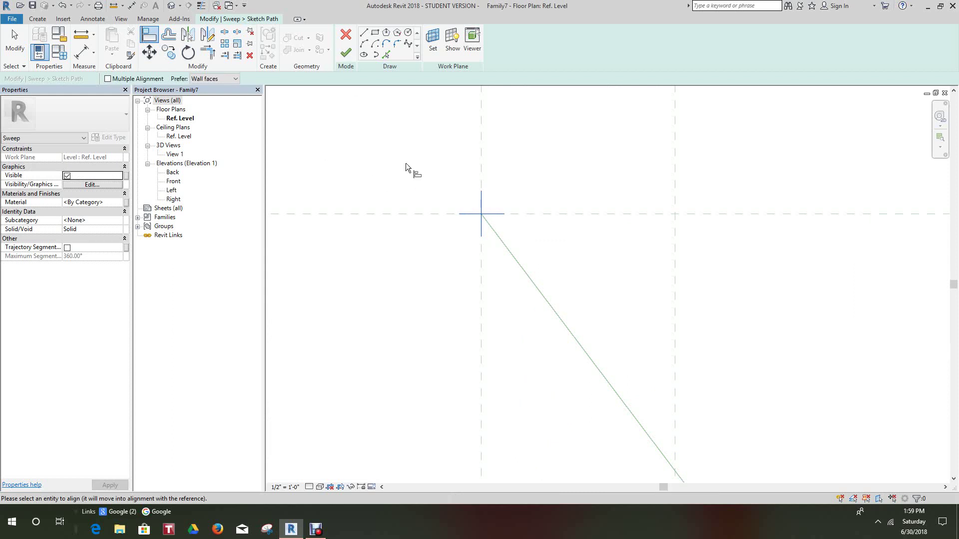
right_click(406, 178)
click(425, 186)
key(Escape)
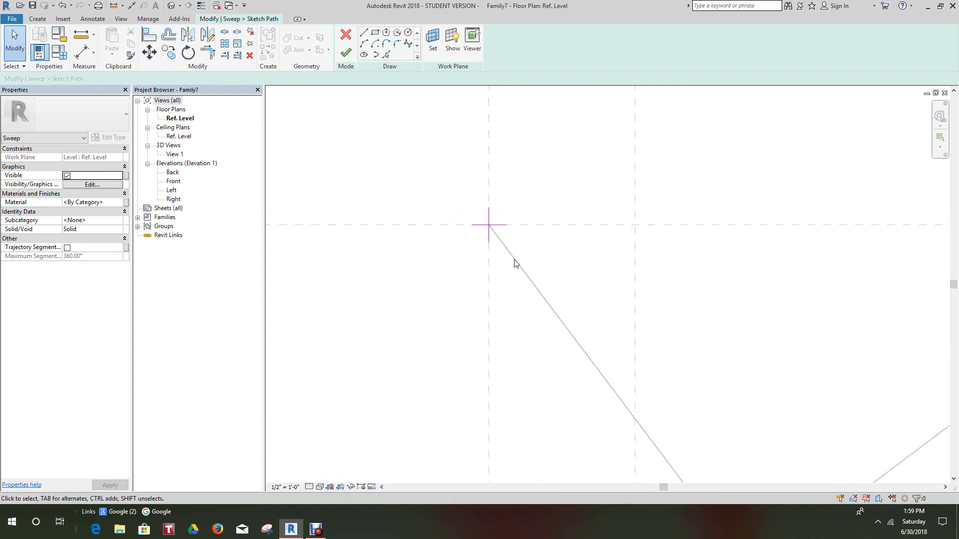
scroll(535, 264, up, 3)
click(577, 367)
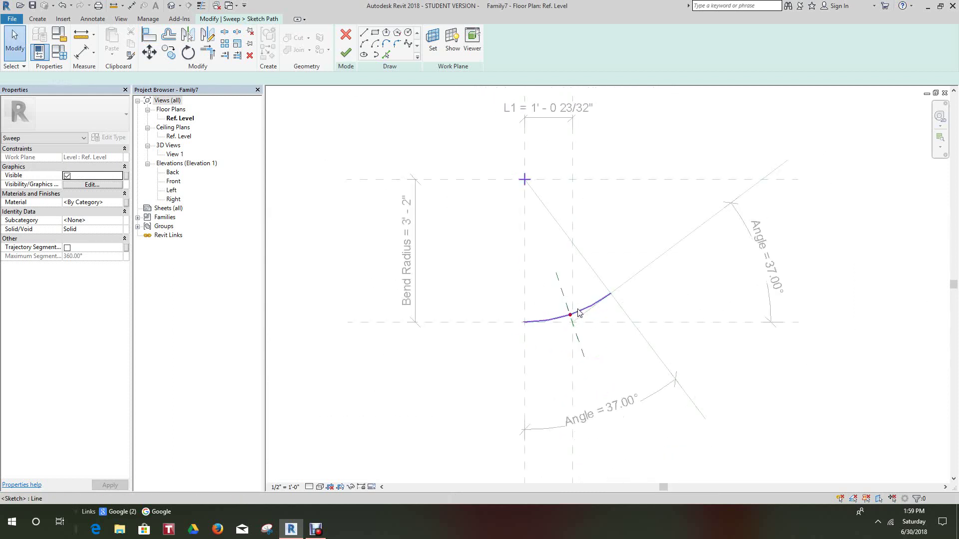
click(538, 206)
scroll(530, 219, up, 3)
scroll(528, 229, up, 2)
key(Escape)
- Align the arc's centre to the horizontal and centre reference lines
click(149, 35)
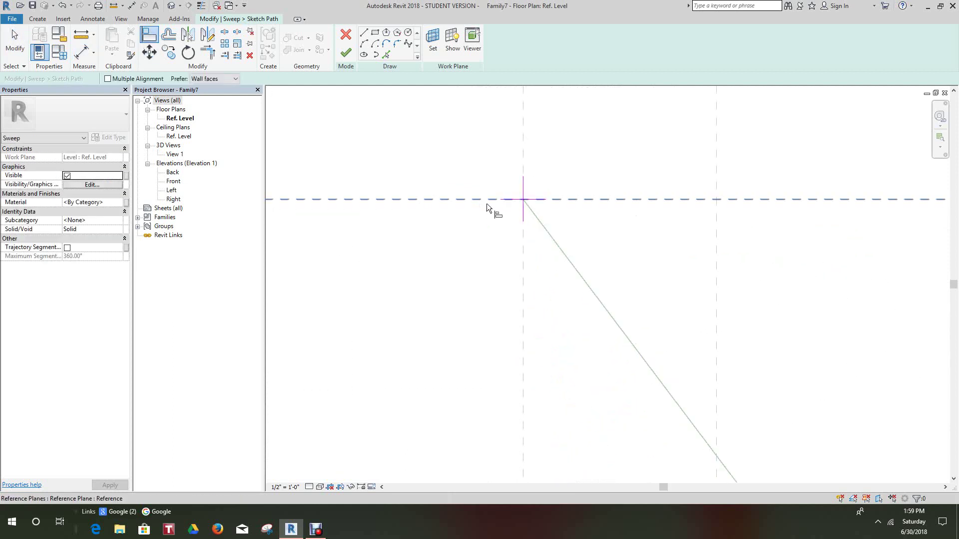
scroll(506, 219, up, 3)
click(475, 175)
click(551, 176)
click(553, 175)
key(Escape)
click(550, 175)
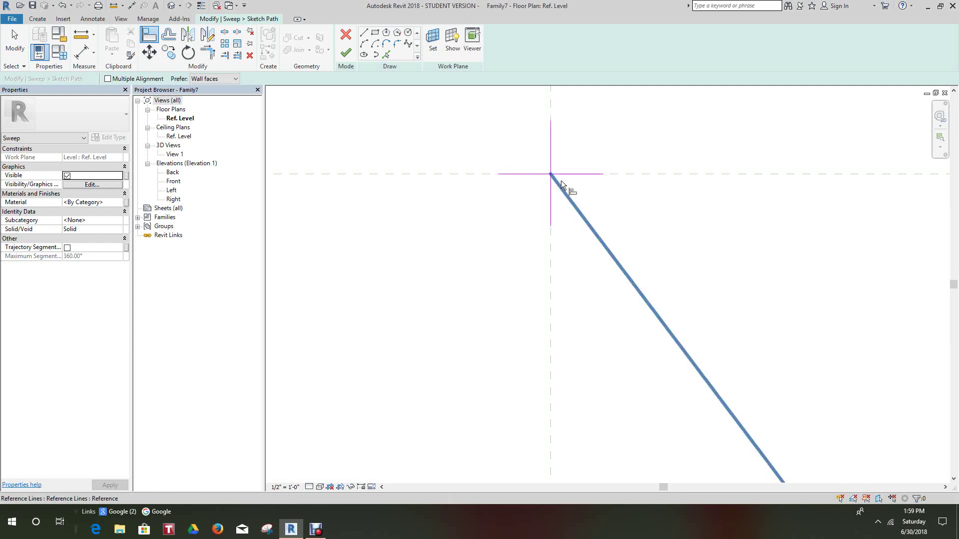
click(559, 183)
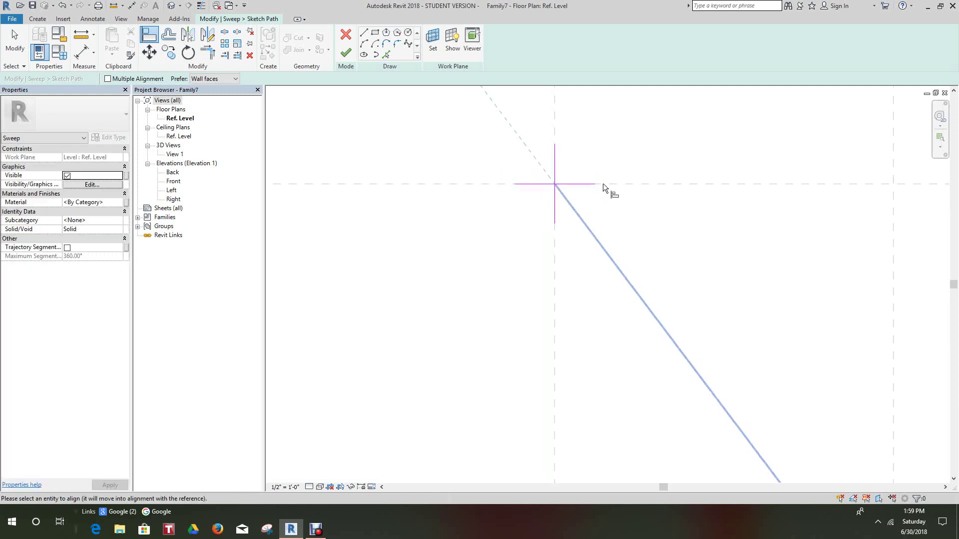
- Align the path to the vertical and horizontal reference planes
scroll(600, 199, down, 3)
middle_drag(601, 212, 584, 278)
scroll(568, 268, down, 3)
right_click(485, 230)
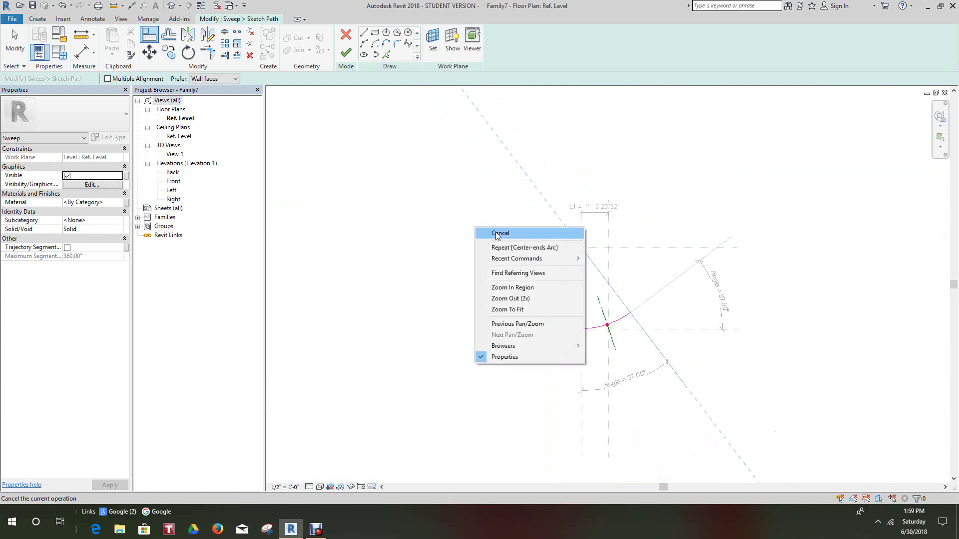
click(495, 234)
scroll(574, 252, up, 4)
scroll(568, 247, up, 3)
click(149, 35)
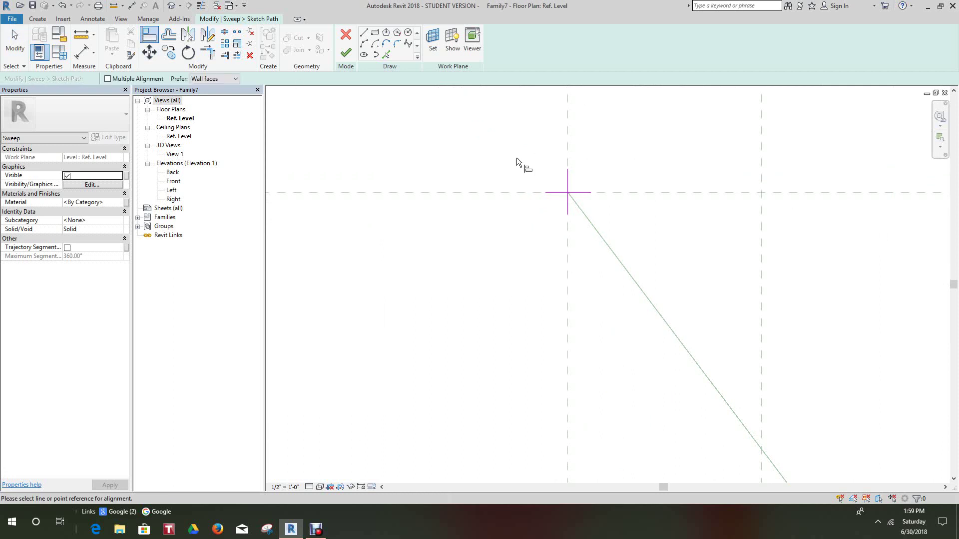
click(571, 226)
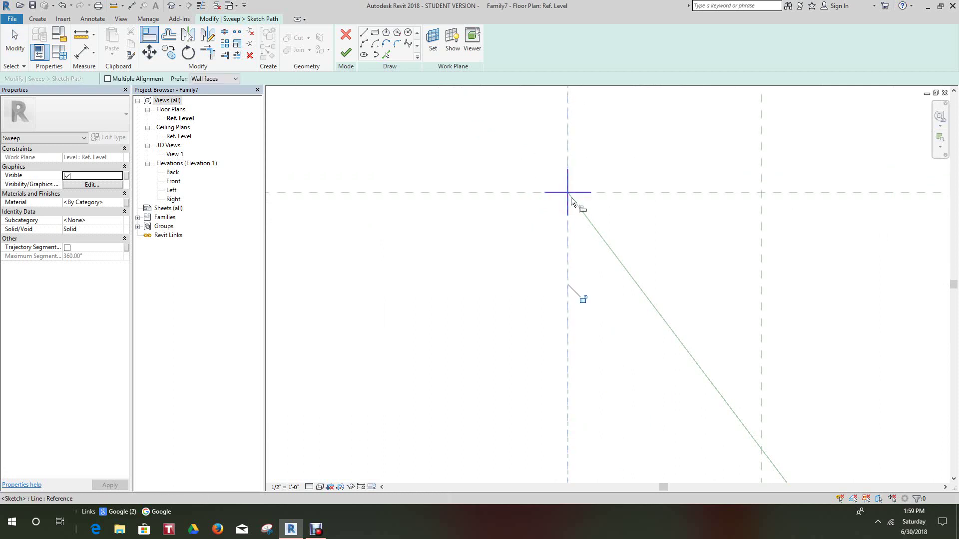
click(583, 299)
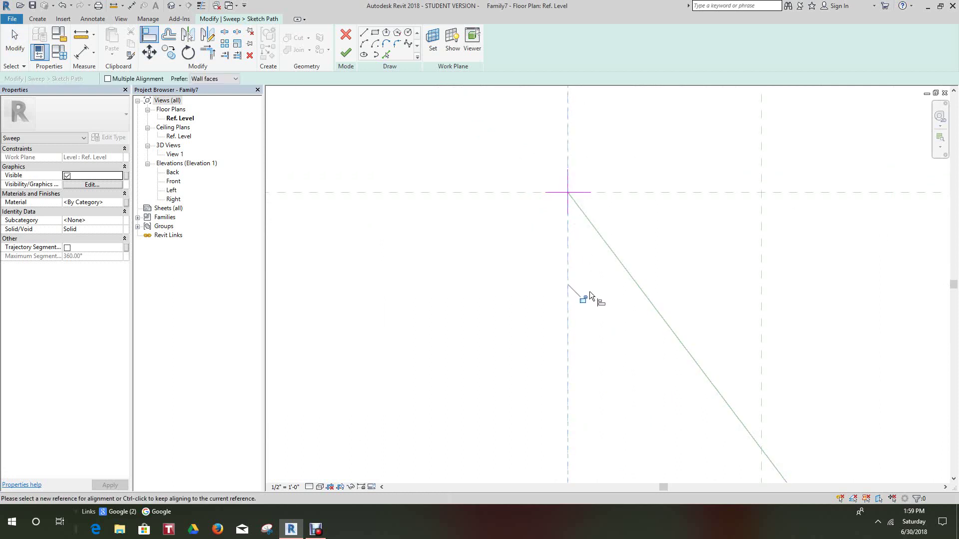
click(641, 194)
click(581, 200)
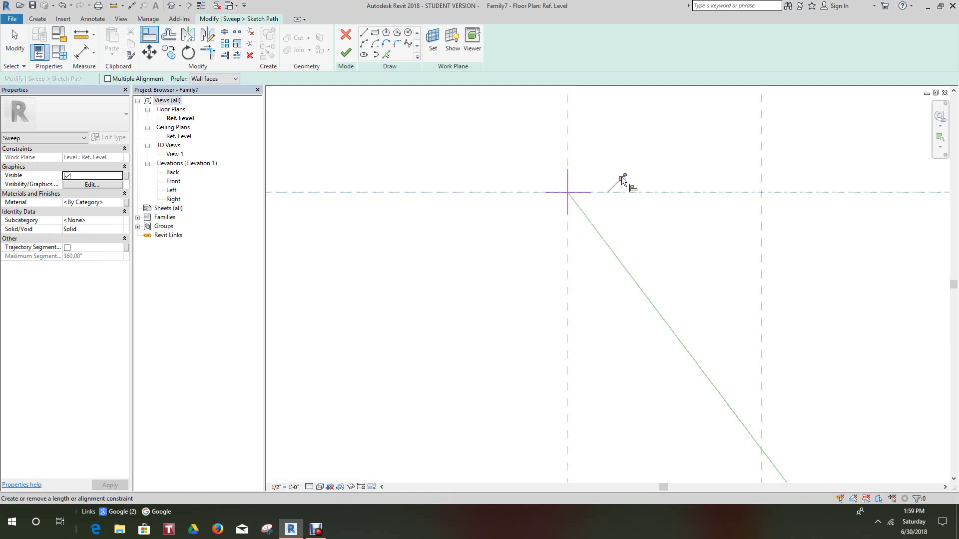
- Align the arc's start point to the vertical reference plane
scroll(700, 240, down, 5)
middle_drag(760, 277, 701, 259)
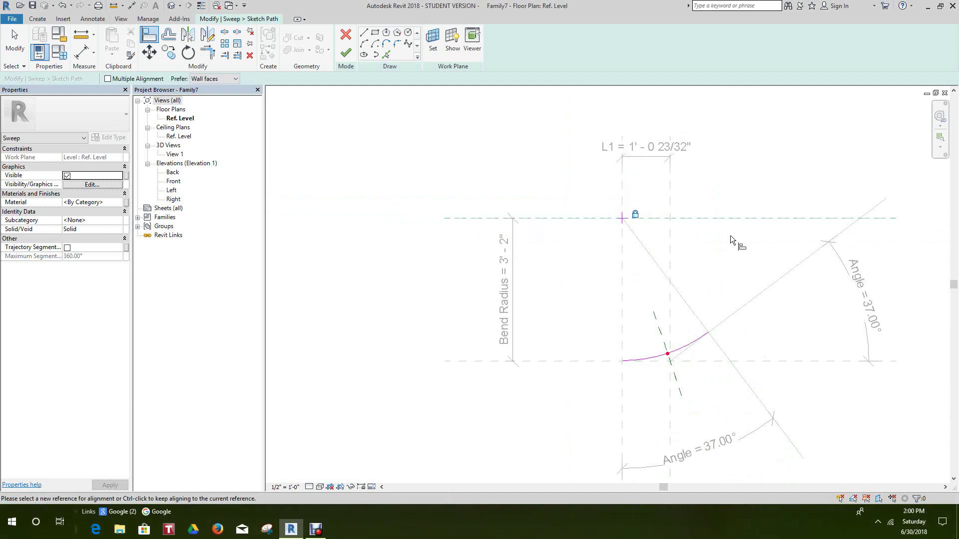
scroll(650, 325, down, 2)
middle_drag(636, 336, 545, 291)
scroll(552, 274, up, 3)
click(551, 265)
scroll(550, 262, up, 2)
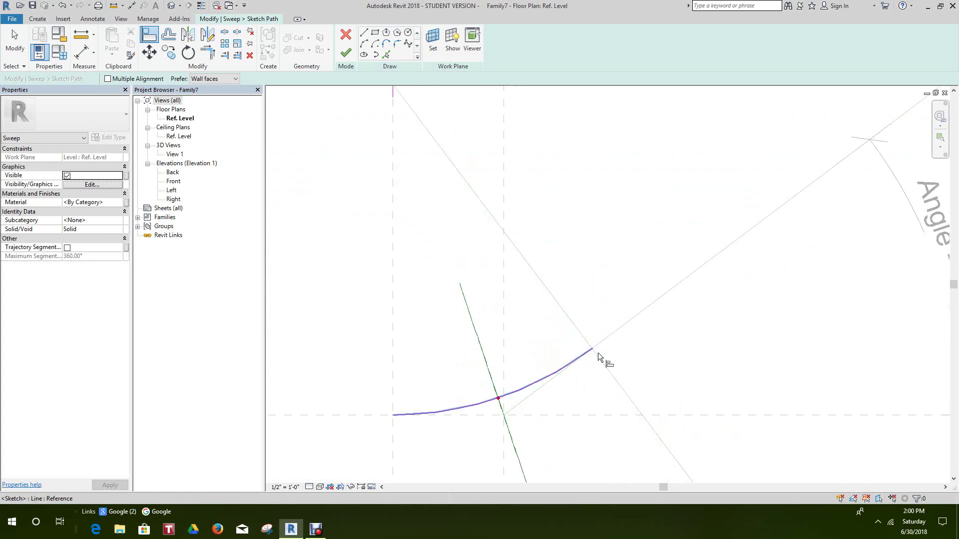
scroll(513, 390, up, 3)
scroll(494, 332, up, 3)
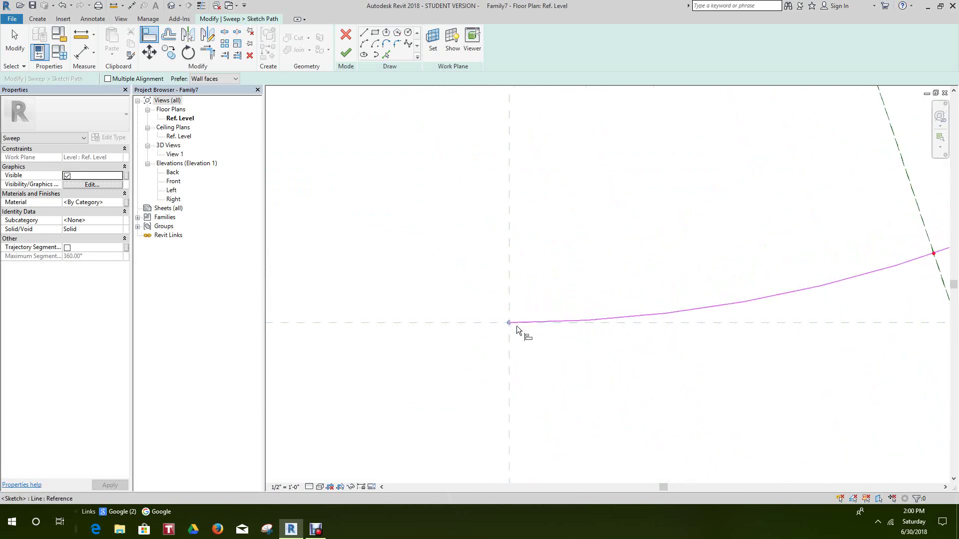
scroll(519, 334, up, 2)
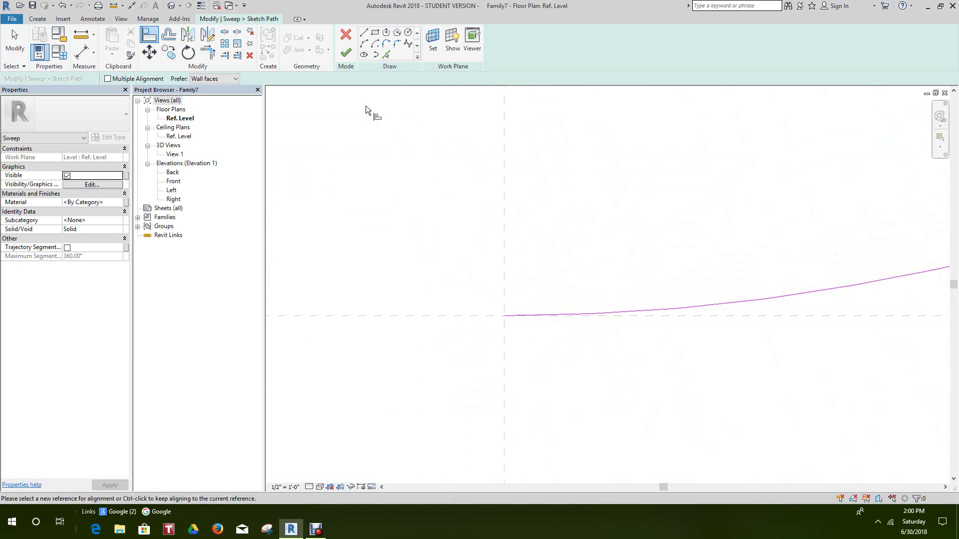
scroll(506, 304, up, 1)
click(502, 328)
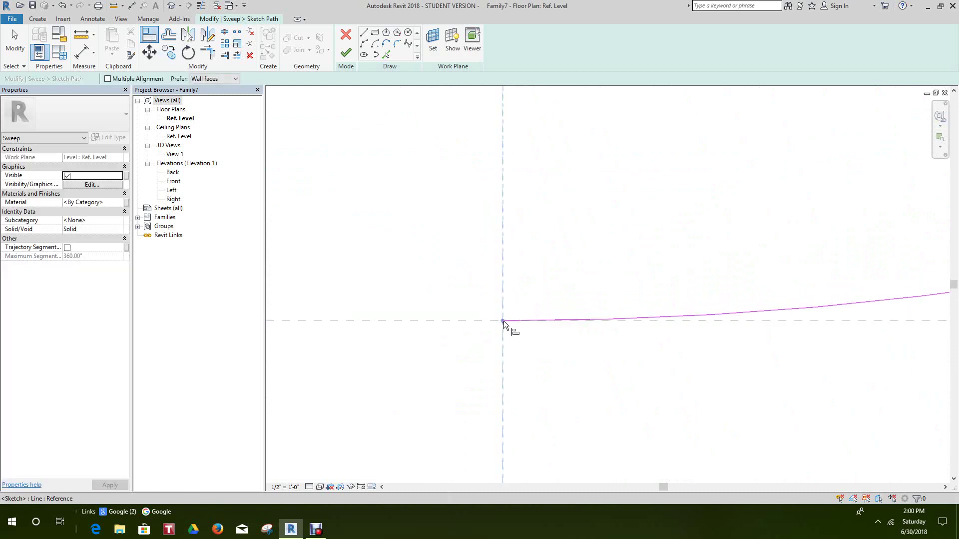
click(504, 320)
- Align and lock the arc's end to the steep angled reference plane
middle_drag(592, 340, 682, 322)
scroll(681, 322, down, 2)
scroll(622, 281, down, 2)
scroll(642, 348, up, 4)
scroll(625, 330, down, 1)
scroll(592, 319, down, 2)
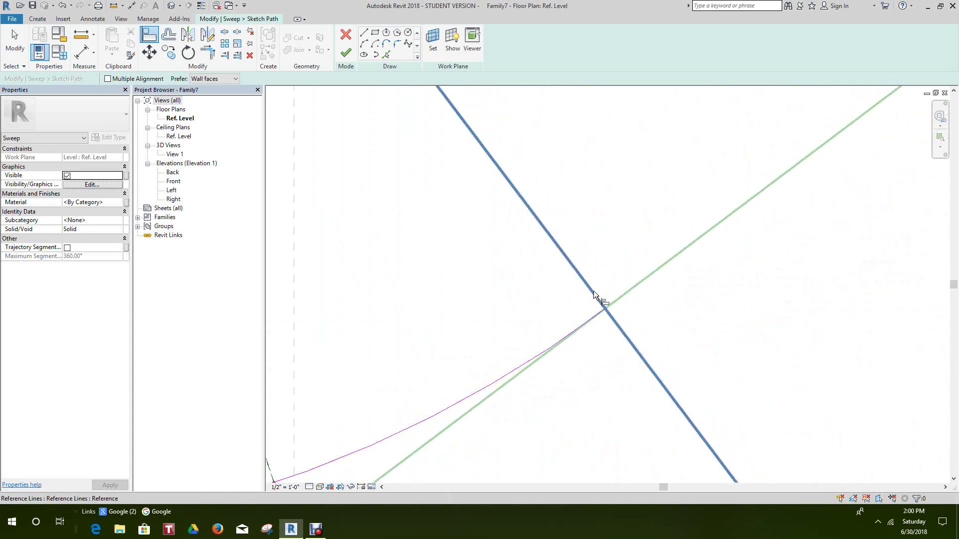
click(594, 291)
click(597, 311)
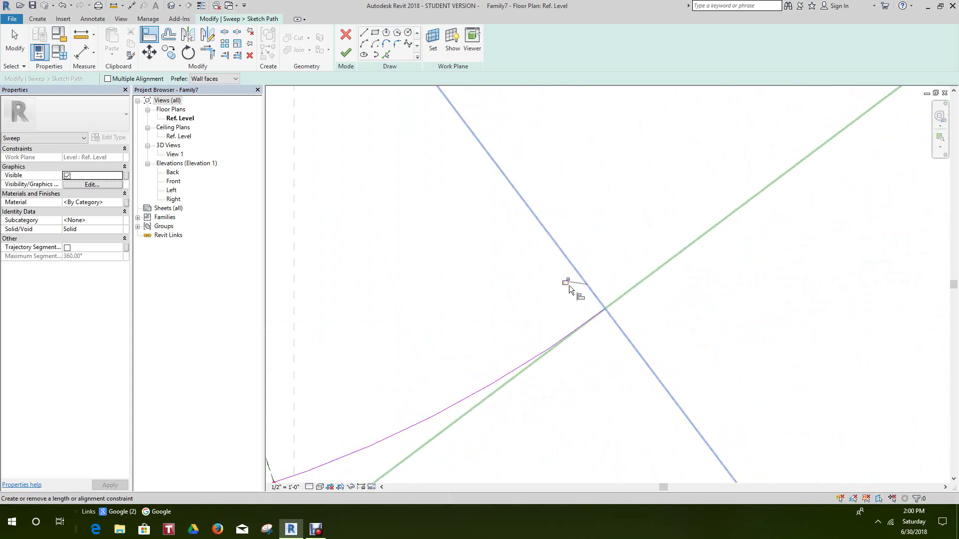
scroll(594, 310, down, 3)
mouse_move(478, 312)
middle_down()
mouse_move(543, 331)
mouse_move(574, 274)
mouse_move(629, 271)
mouse_move(629, 248)
mouse_move(638, 254)
mouse_move(644, 239)
middle_up()
scroll(610, 251, up, 1)
scroll(609, 250, up, 1)
- Finish the sweep path and load the circle.rfa profile from the Desktop
click(345, 53)
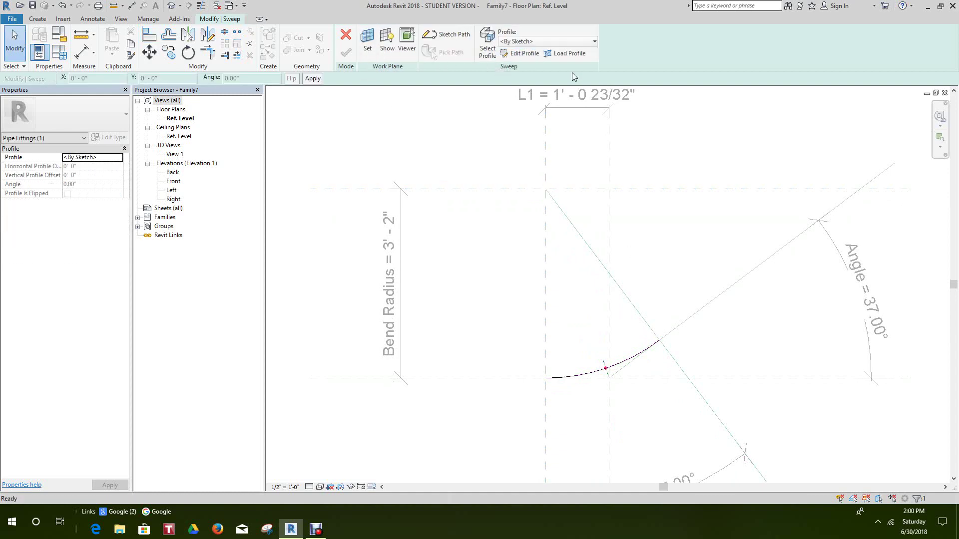
click(555, 52)
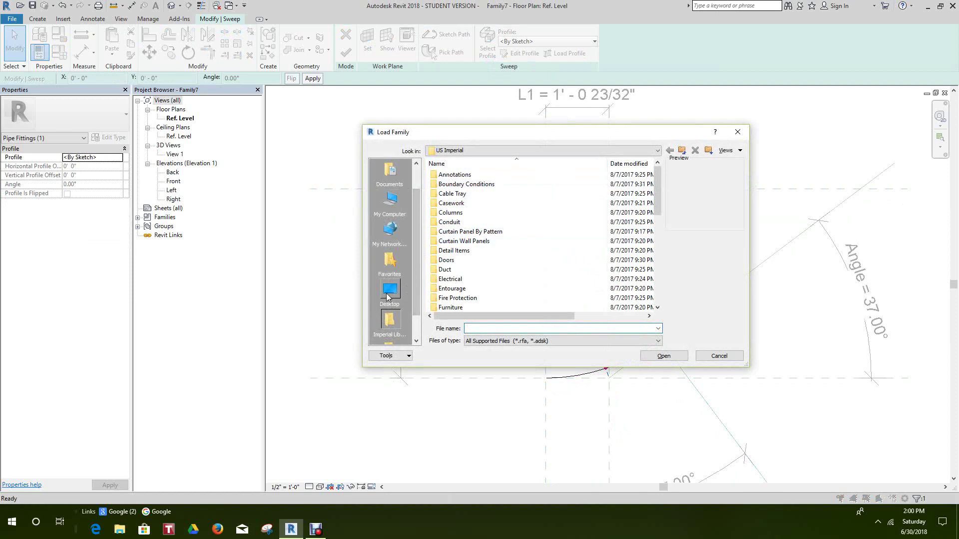
click(390, 294)
scroll(468, 263, down, 10)
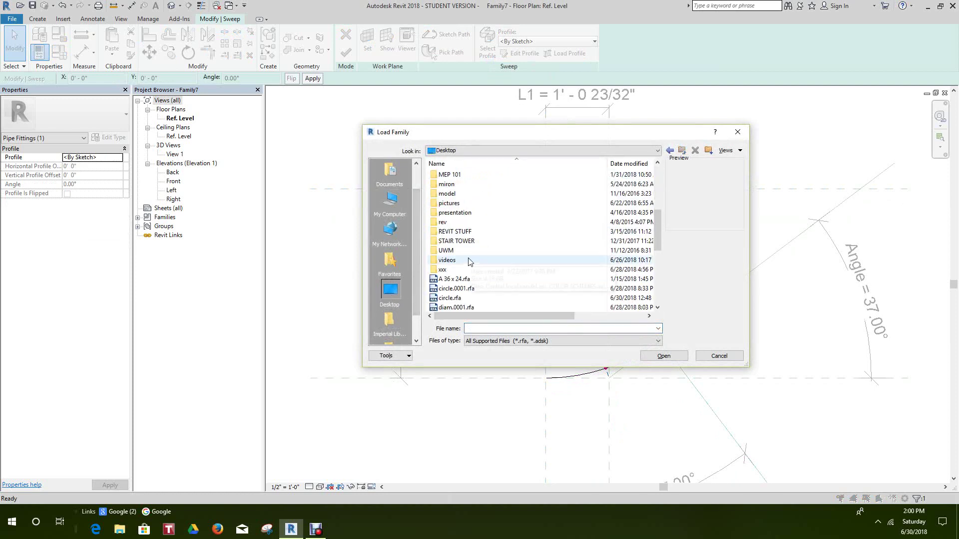
scroll(470, 264, down, 2)
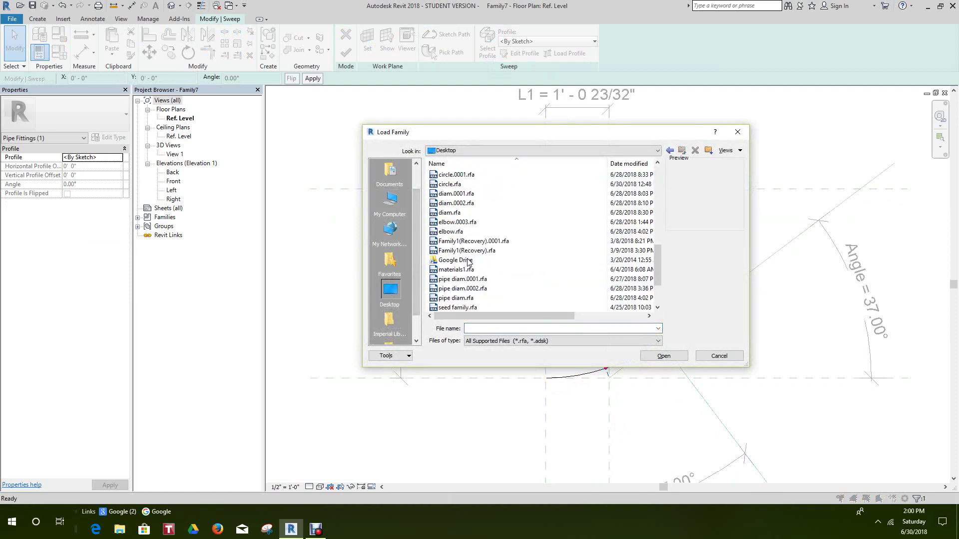
click(450, 185)
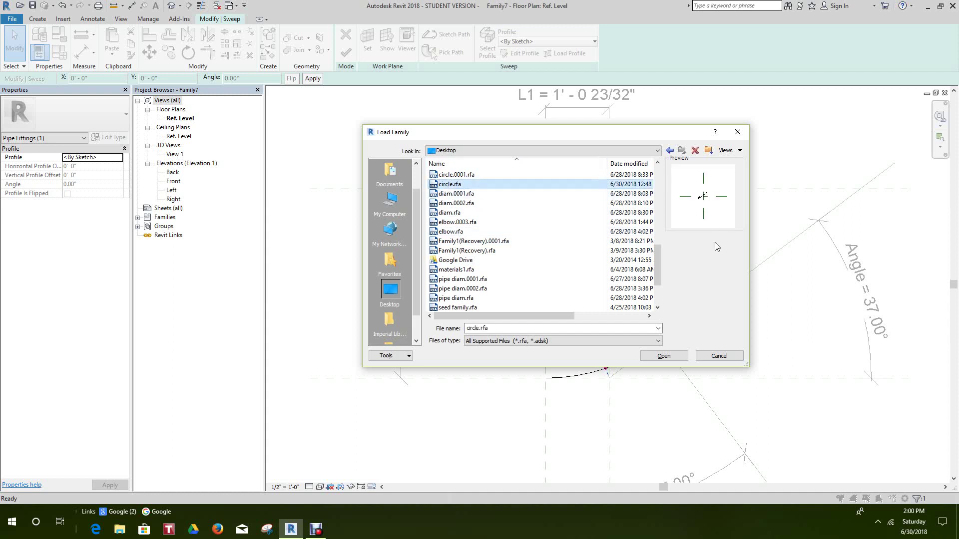
click(669, 358)
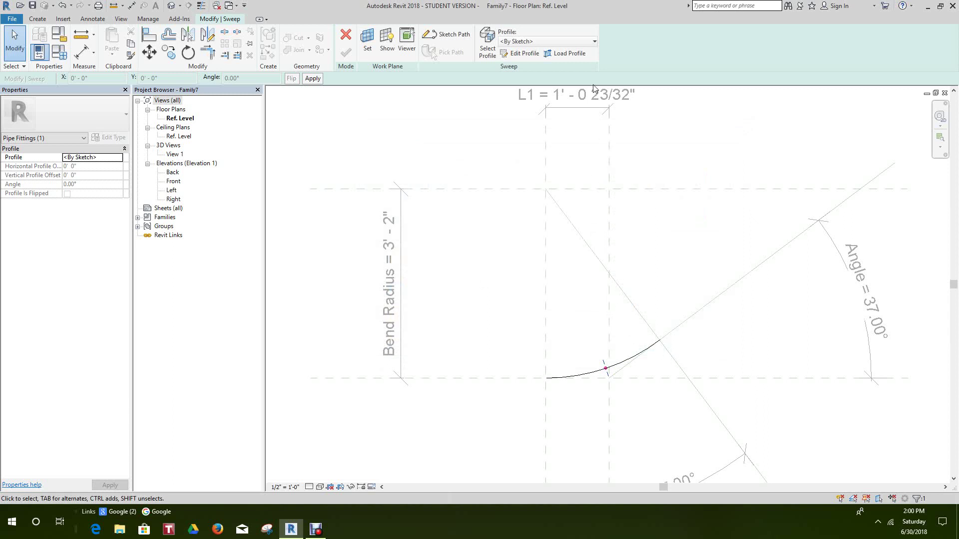
- Choose circle as the sweep profile and finish the sweep
click(594, 42)
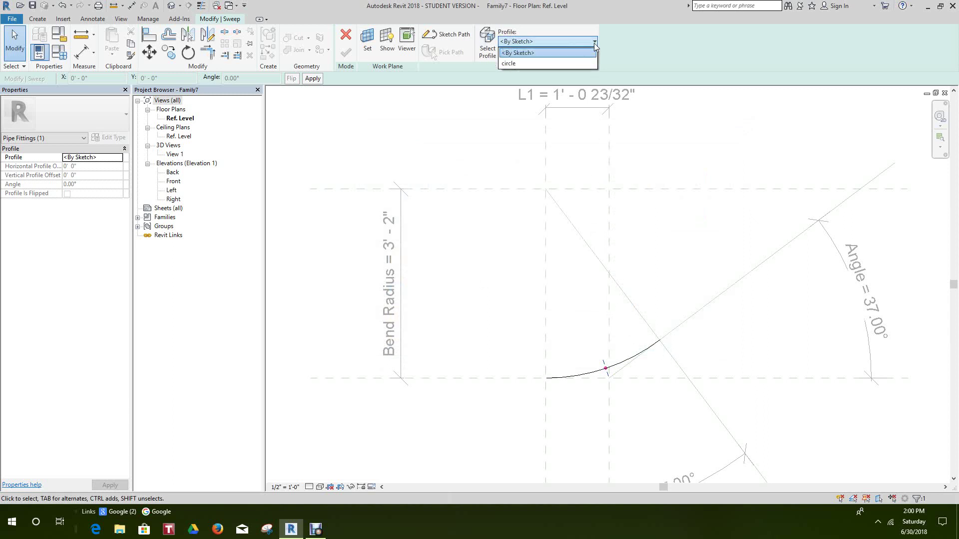
click(529, 66)
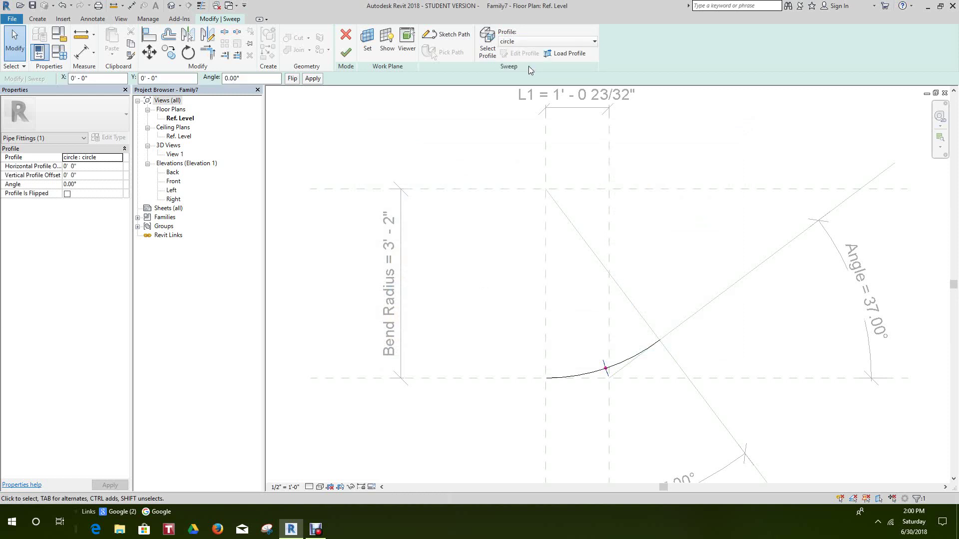
click(346, 52)
- Deselect the elbow and pan the plan to show it with the L1 dimension
click(666, 408)
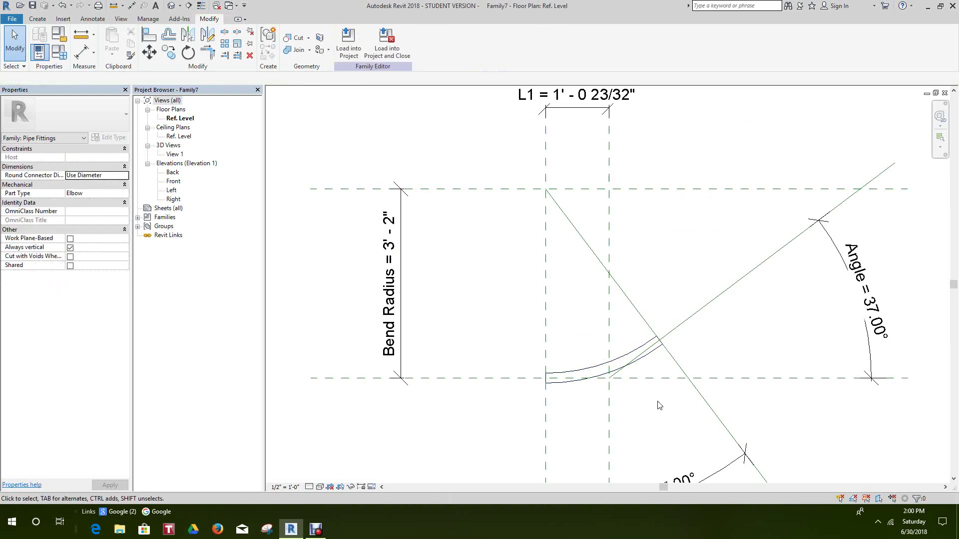
scroll(629, 360, down, 3)
scroll(633, 363, up, 3)
middle_drag(624, 357, 628, 380)
scroll(625, 374, down, 1)
middle_drag(454, 256, 445, 279)
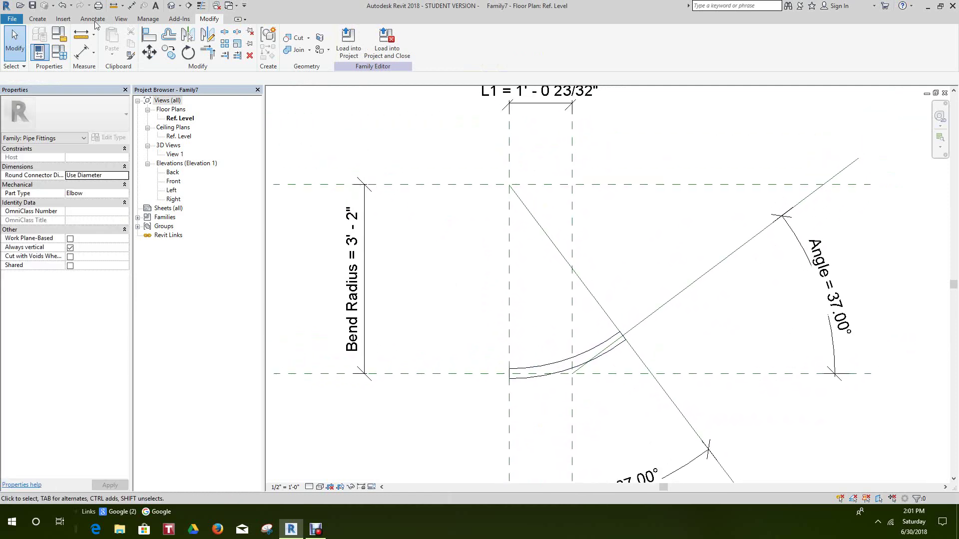
- Open the default 3D view, tile all windows (WT) and zoom all to fit (ZA)
click(169, 6)
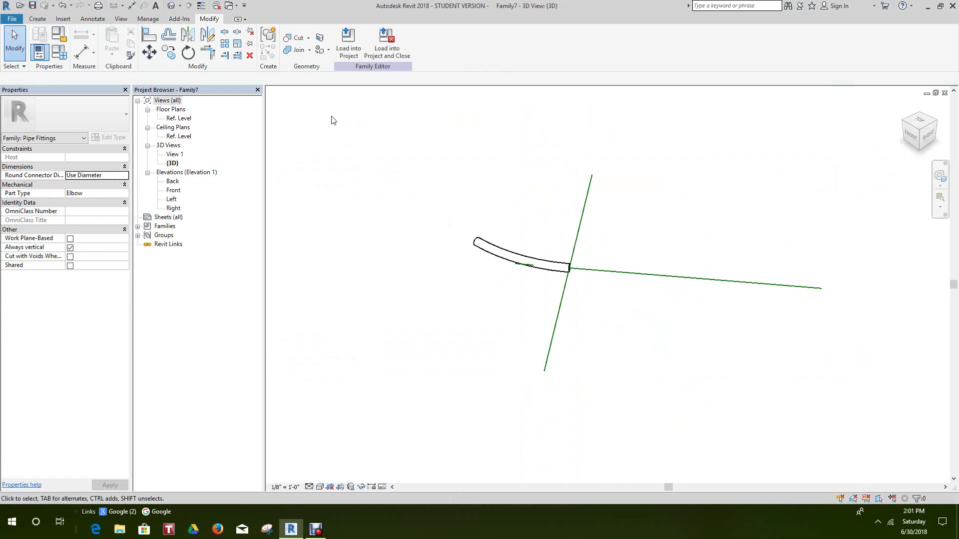
key(w)
key(t)
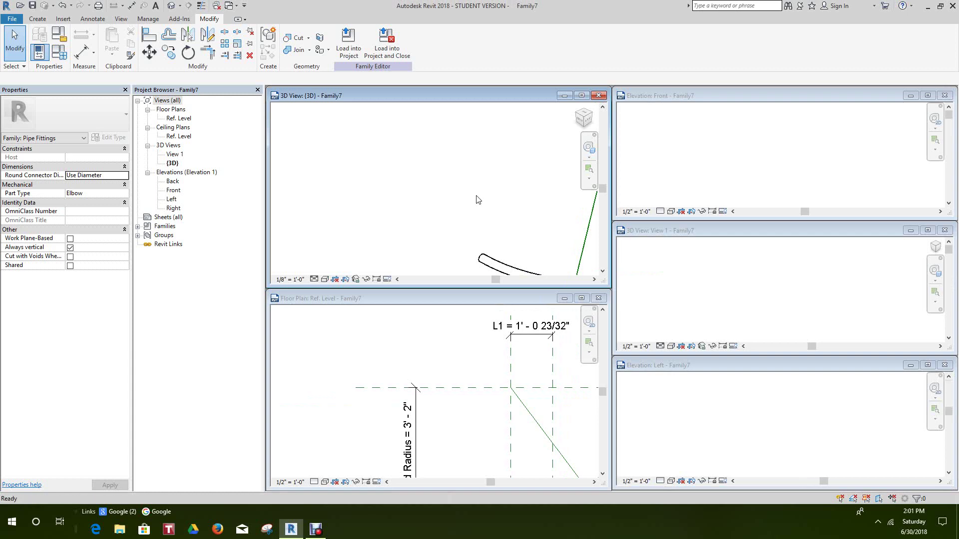
key(z)
key(a)
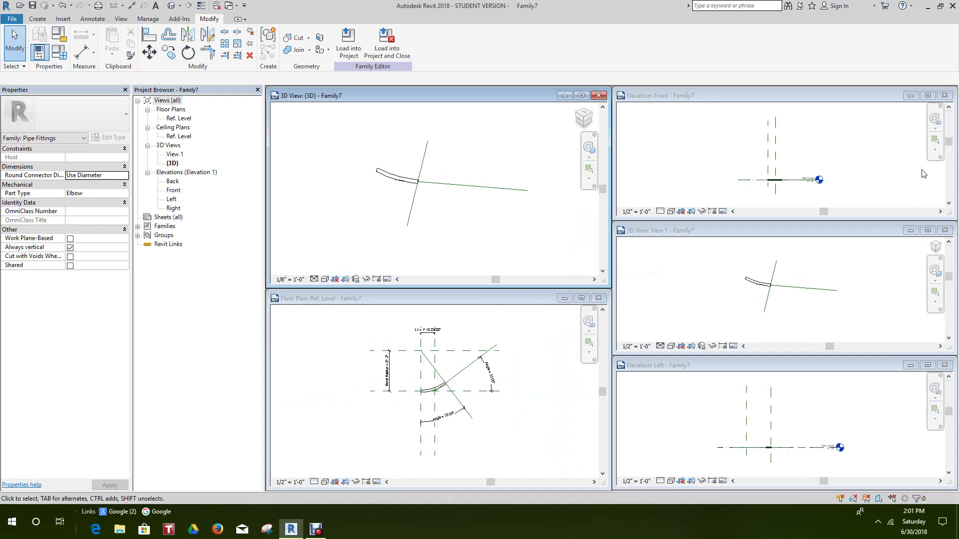
- Close the Front elevation, 3D View 1 and Left elevation windows, then retile
click(945, 95)
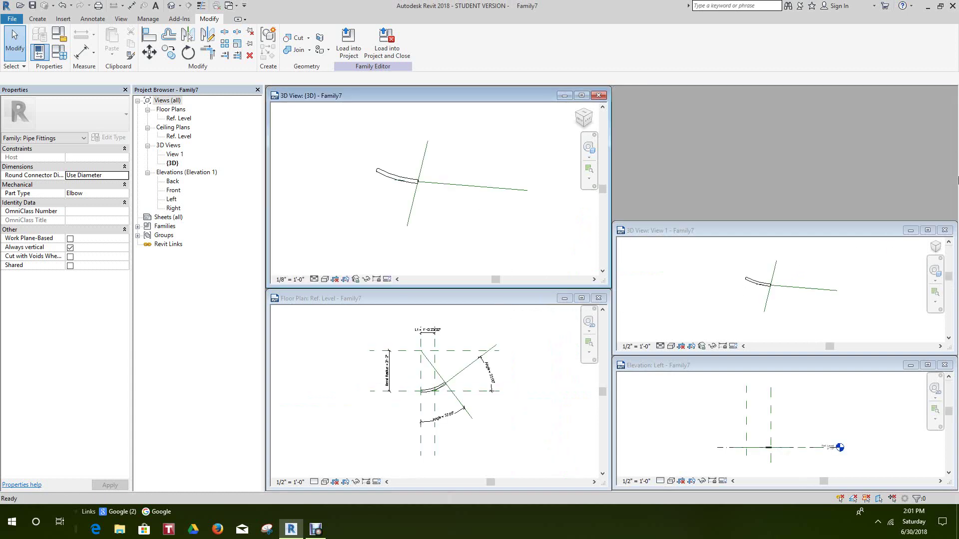
click(944, 230)
click(945, 365)
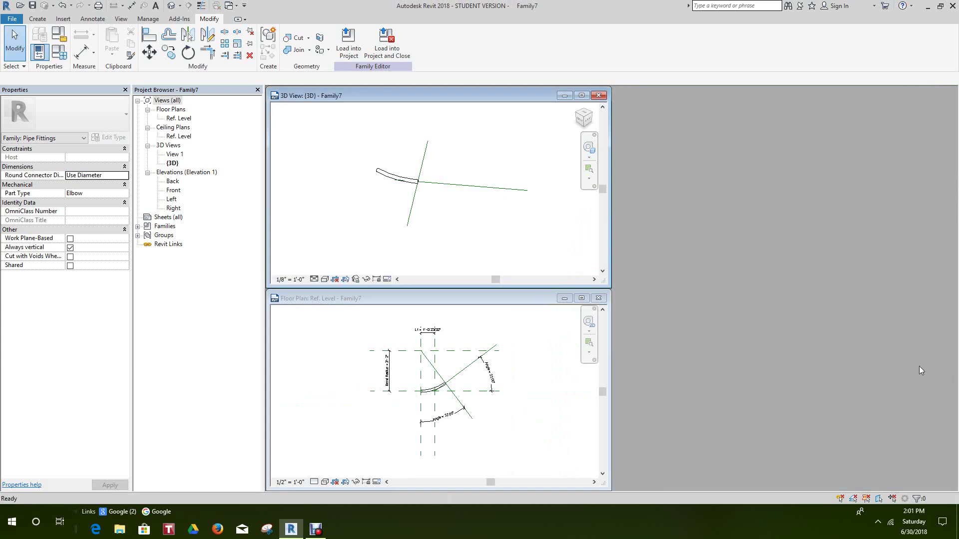
key(w)
key(t)
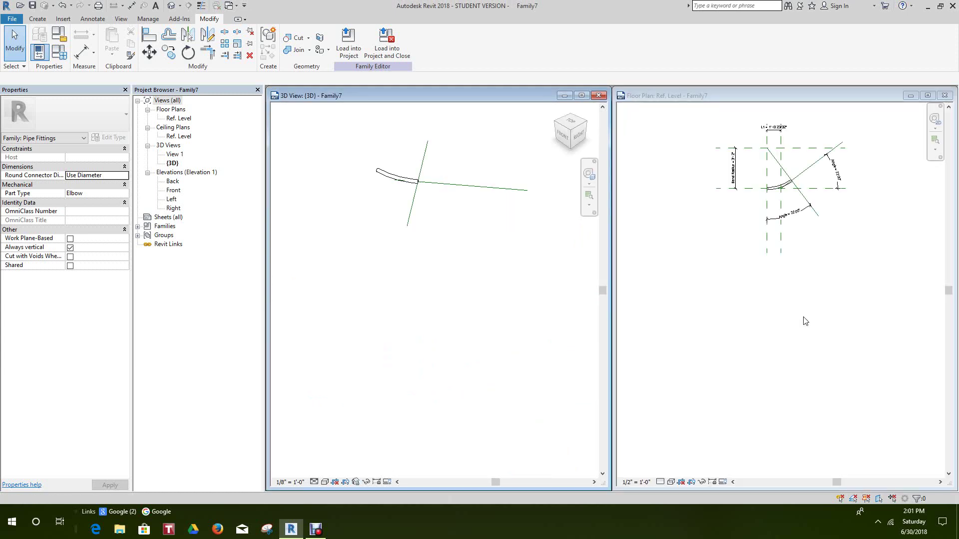
- Turn the 3D view to Right on the ViewCube and maximize the Ref. Level plan
scroll(483, 286, down, 1)
middle_drag(483, 286, 469, 407)
scroll(417, 293, up, 4)
click(561, 143)
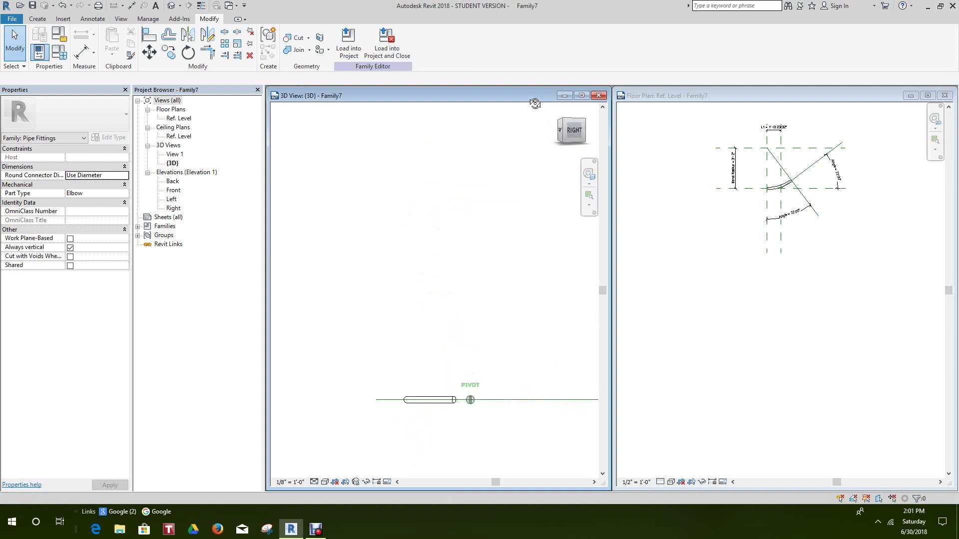
click(537, 132)
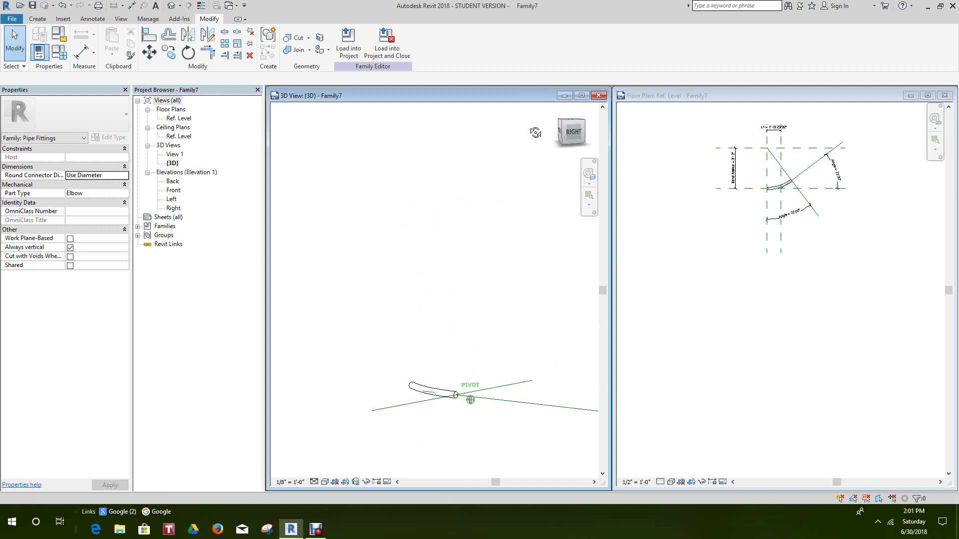
click(929, 96)
scroll(764, 252, down, 2)
- Set Angle to 45 in Family Types and apply it to the elbow
middle_click(773, 268)
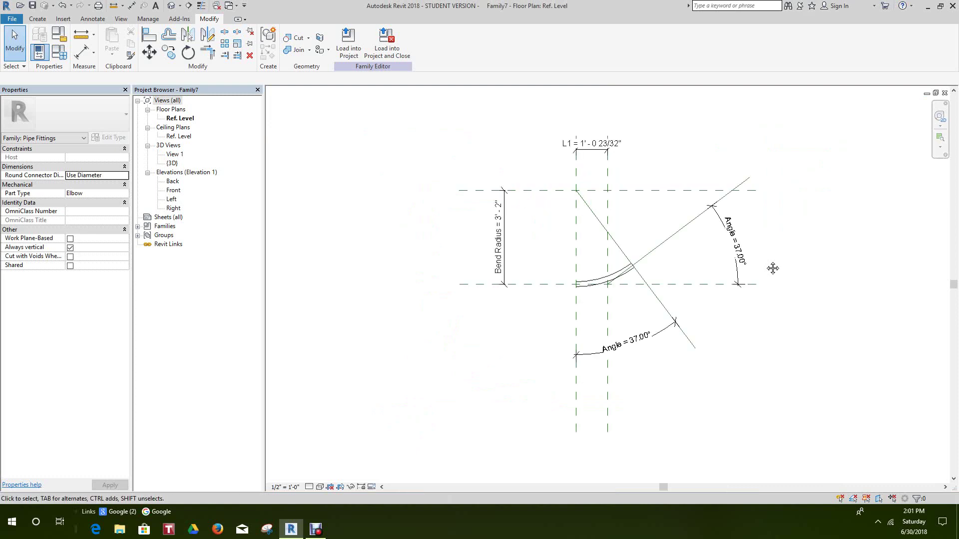
scroll(638, 303, up, 3)
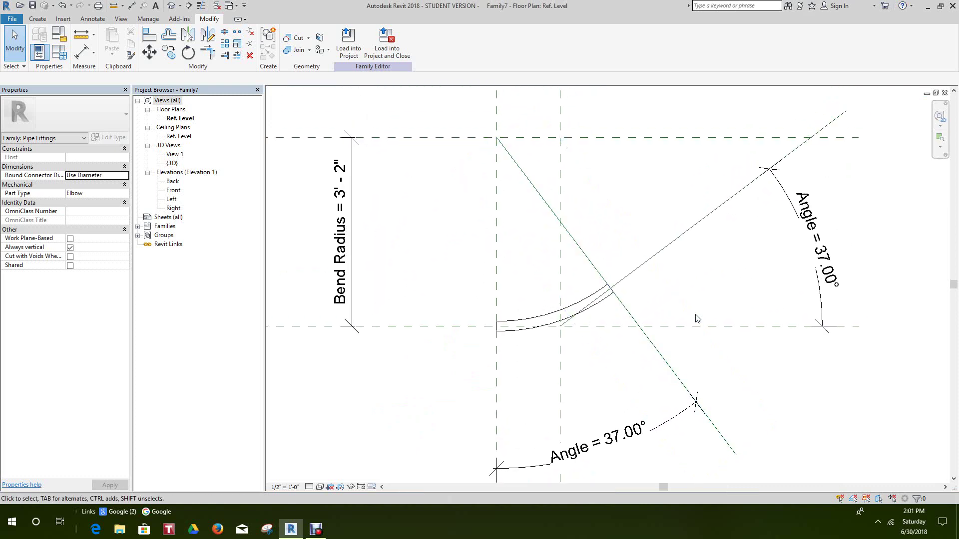
scroll(699, 323, up, 3)
scroll(622, 315, down, 4)
scroll(675, 340, up, 1)
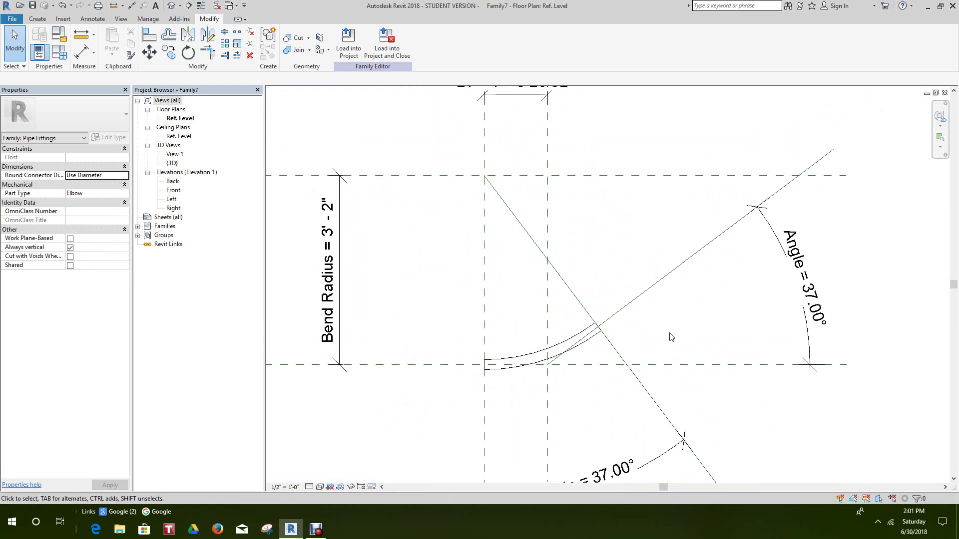
scroll(669, 333, down, 1)
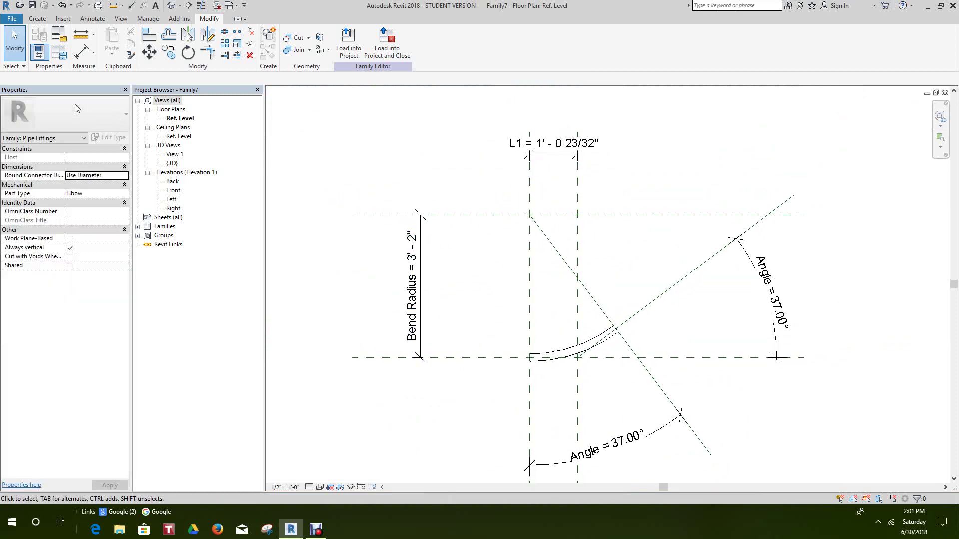
click(59, 52)
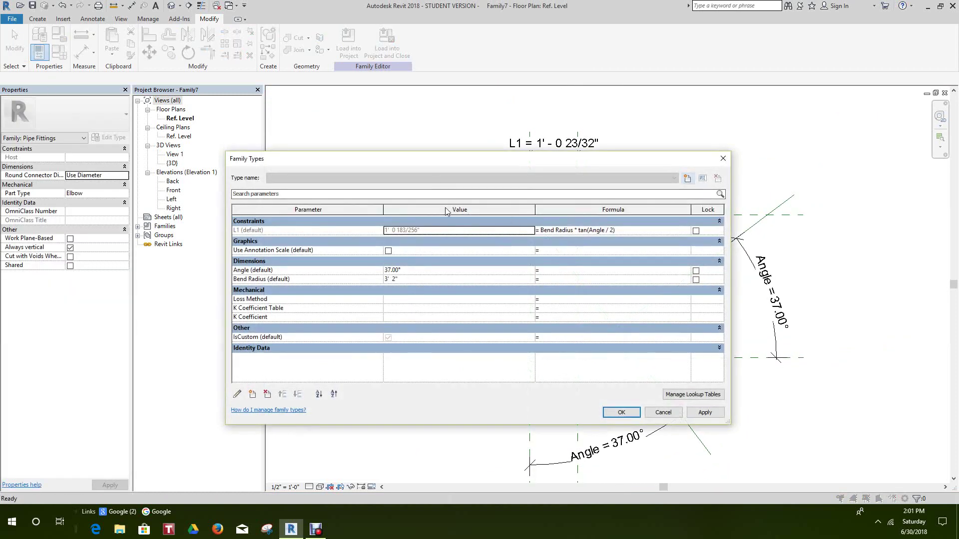
drag(441, 166, 340, 161)
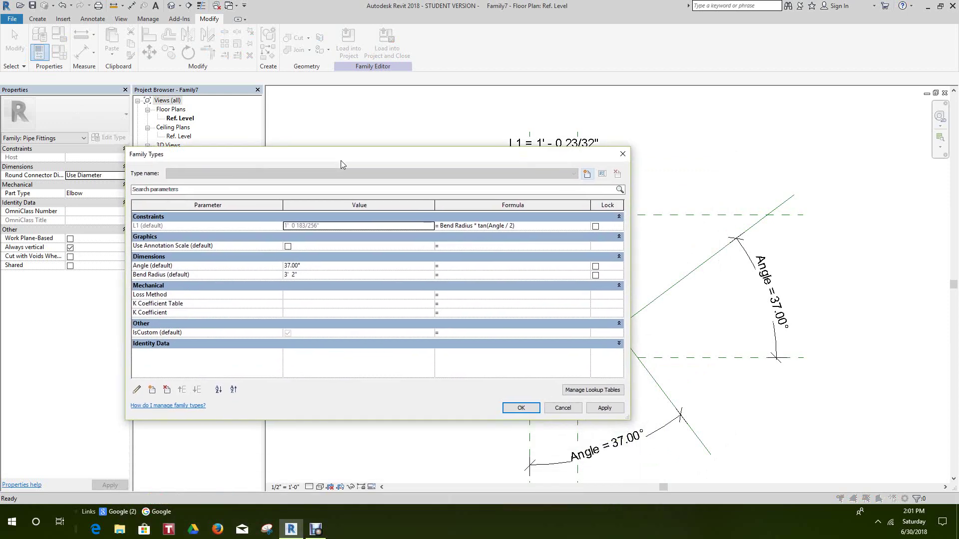
click(315, 267)
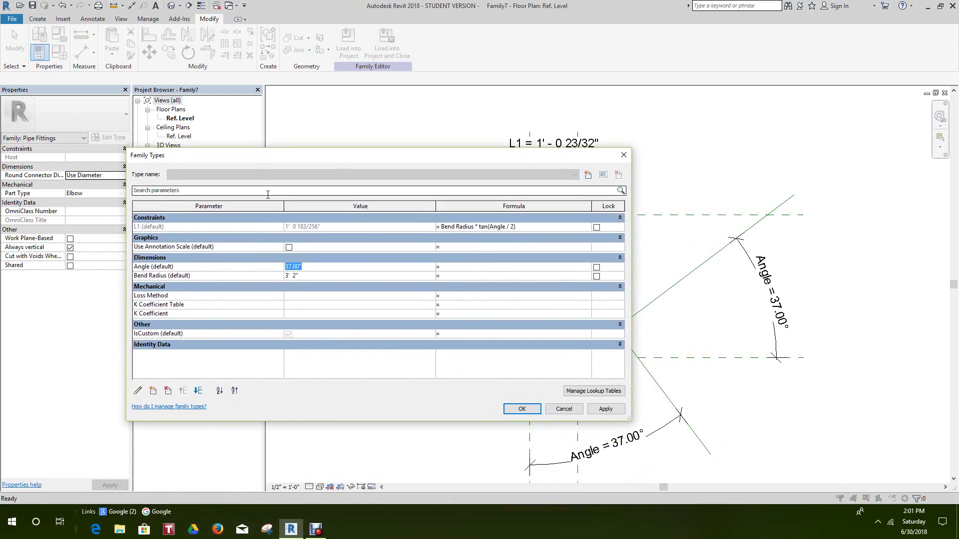
text(45)
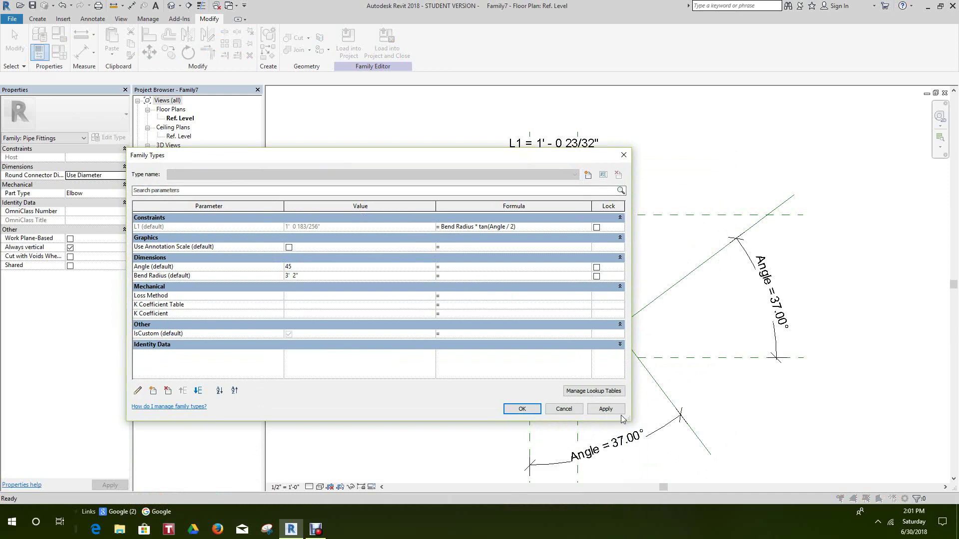
click(618, 411)
click(574, 410)
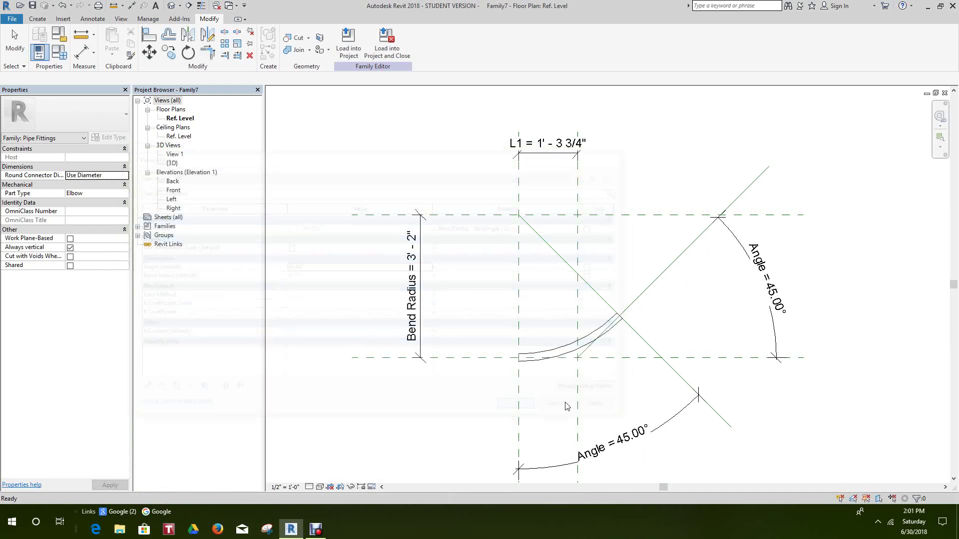
- Change Angle to 90 and confirm, giving a quarter-circle bend with L1 = 3' - 2"
scroll(622, 338, down, 1)
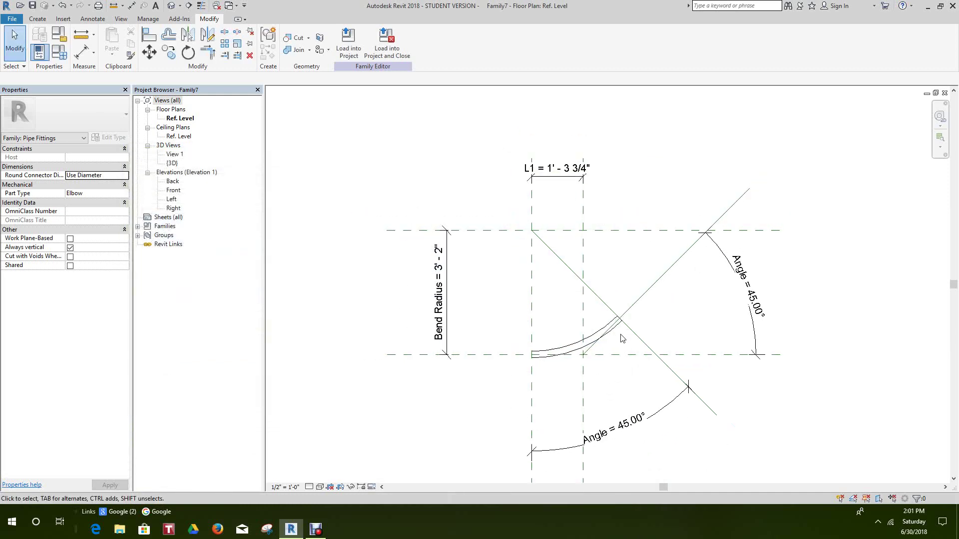
scroll(516, 334, down, 1)
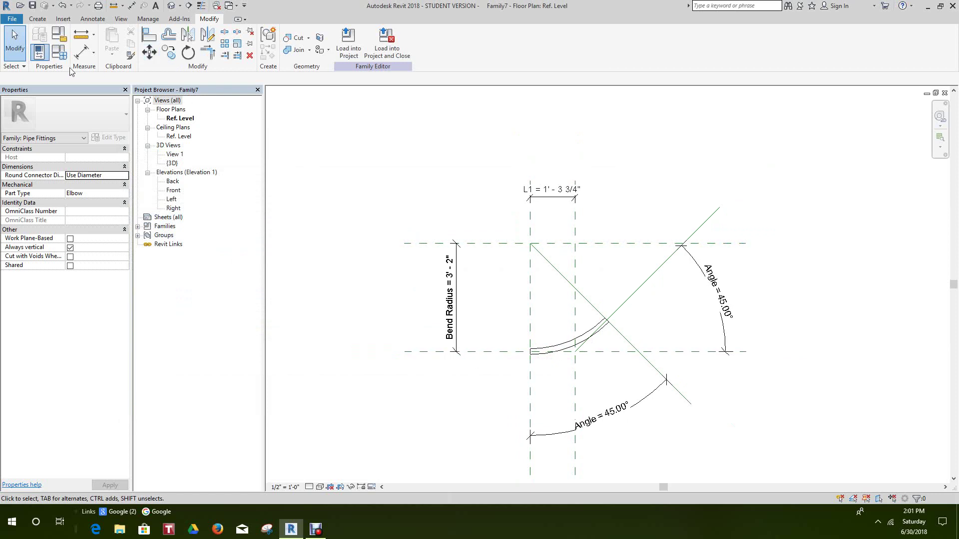
click(59, 51)
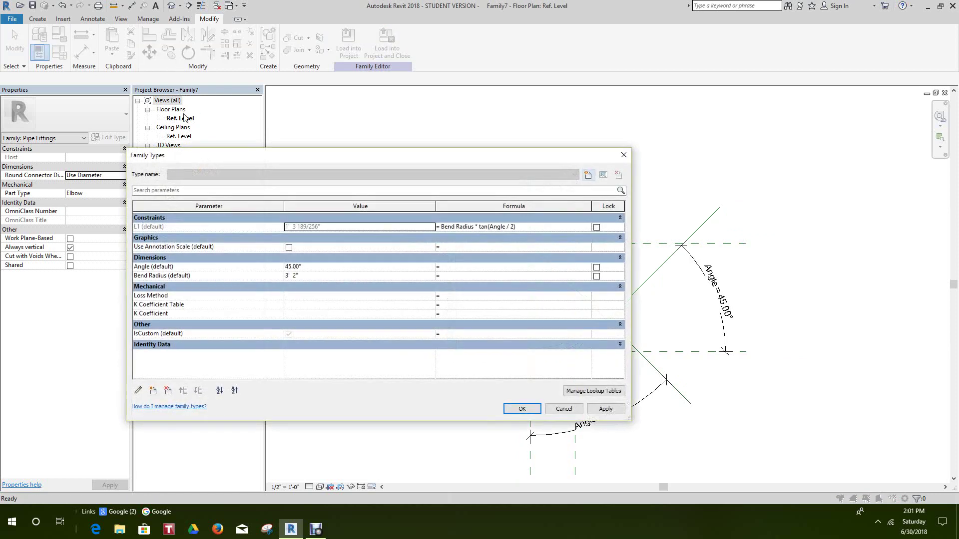
click(315, 270)
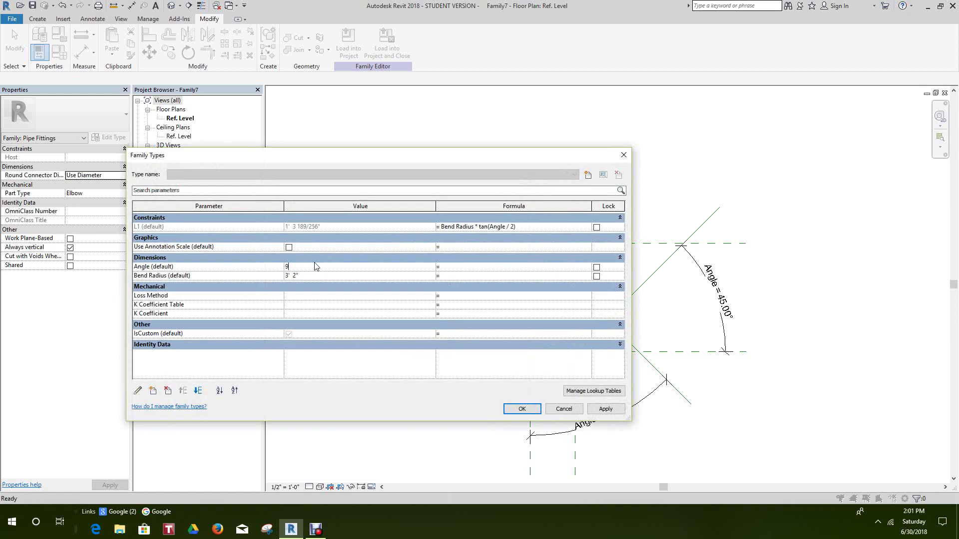
text(90)
click(605, 409)
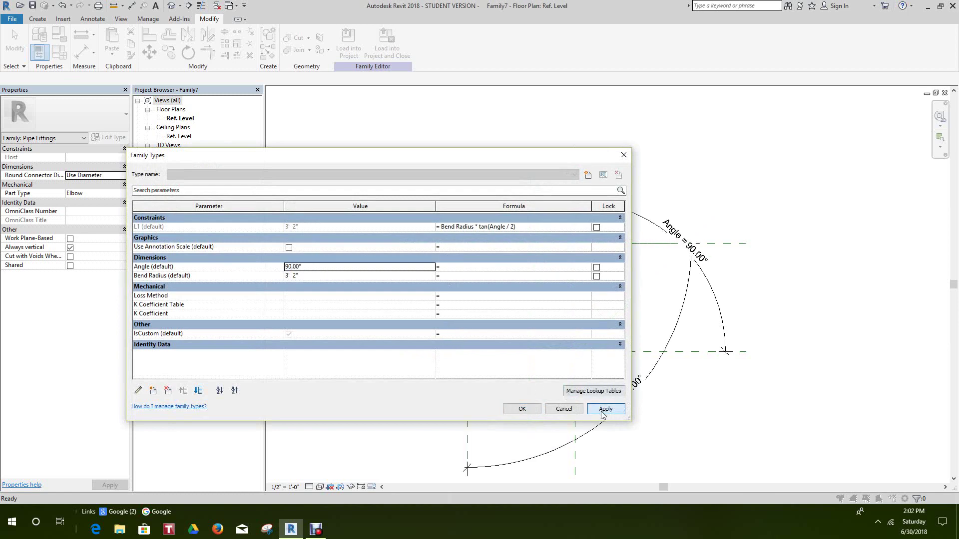
click(522, 408)
scroll(610, 271, up, 2)
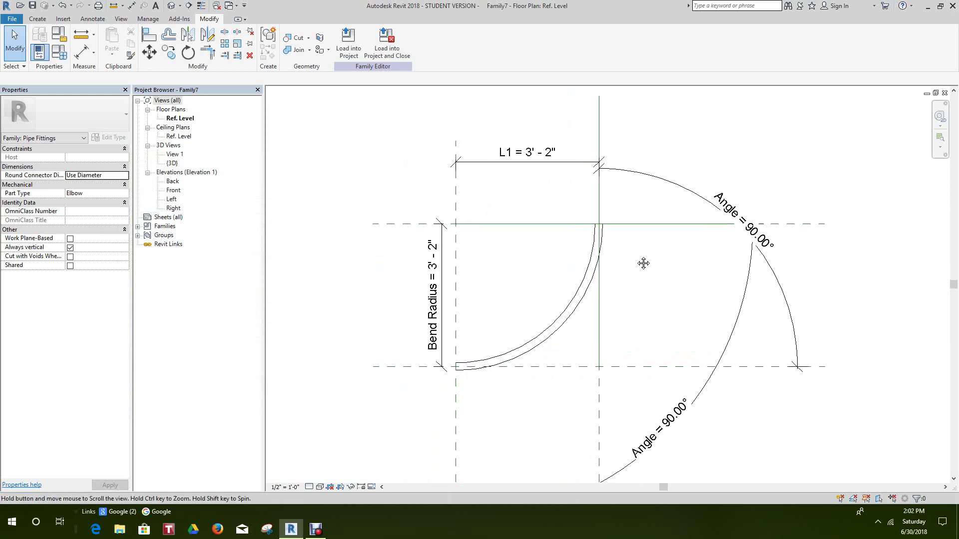
scroll(543, 364, down, 1)
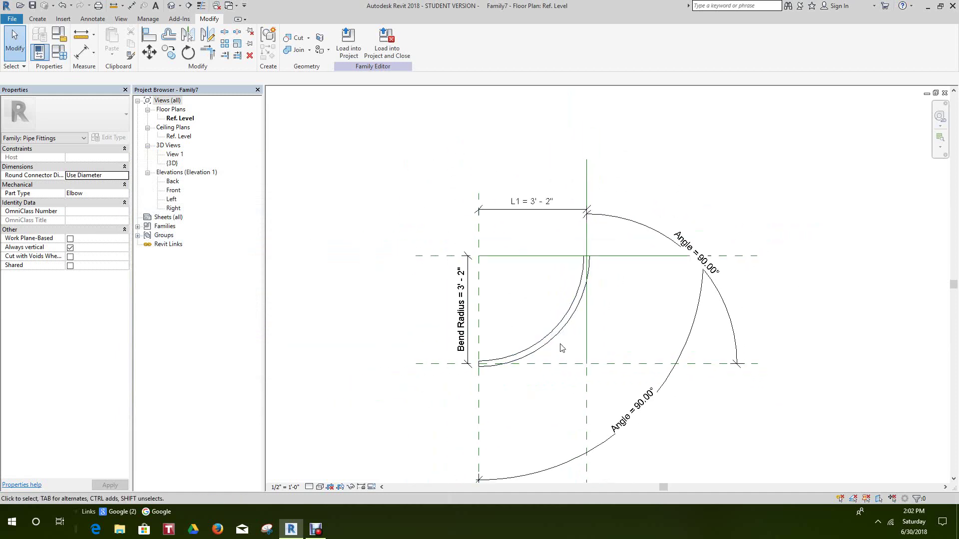
scroll(561, 348, up, 1)
middle_drag(561, 336, 552, 318)
scroll(552, 319, down, 2)
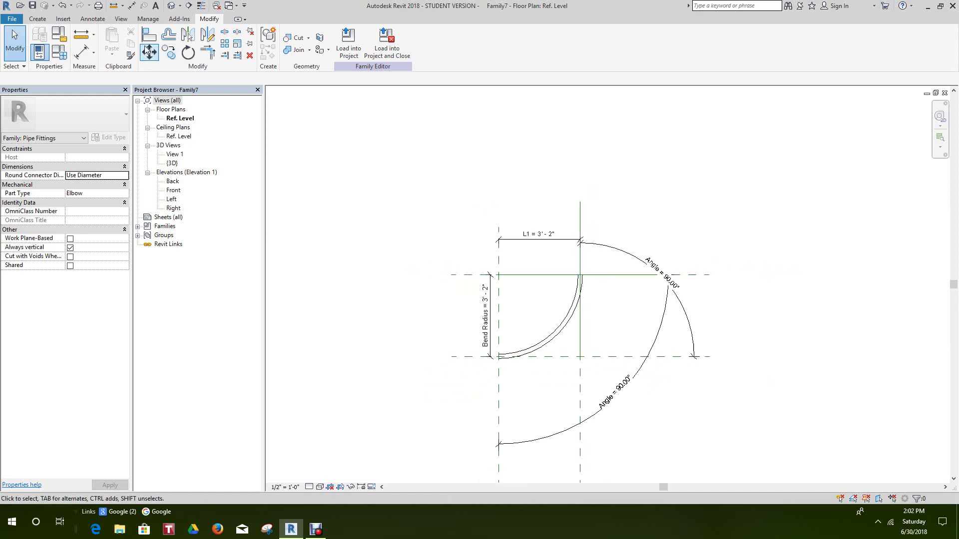
- Enter 30 for Angle in Family Types, apply and confirm, then re-centre the elbow
click(59, 51)
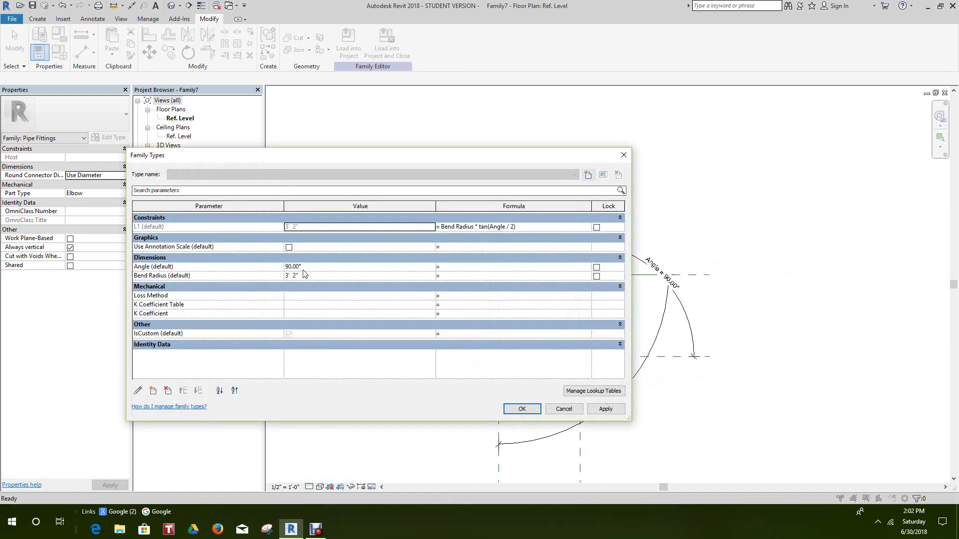
click(311, 267)
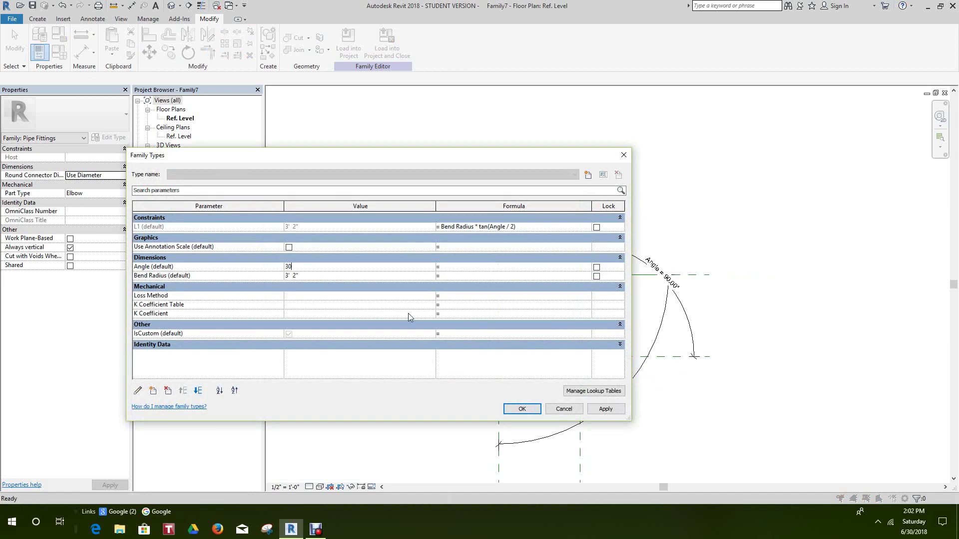
click(612, 409)
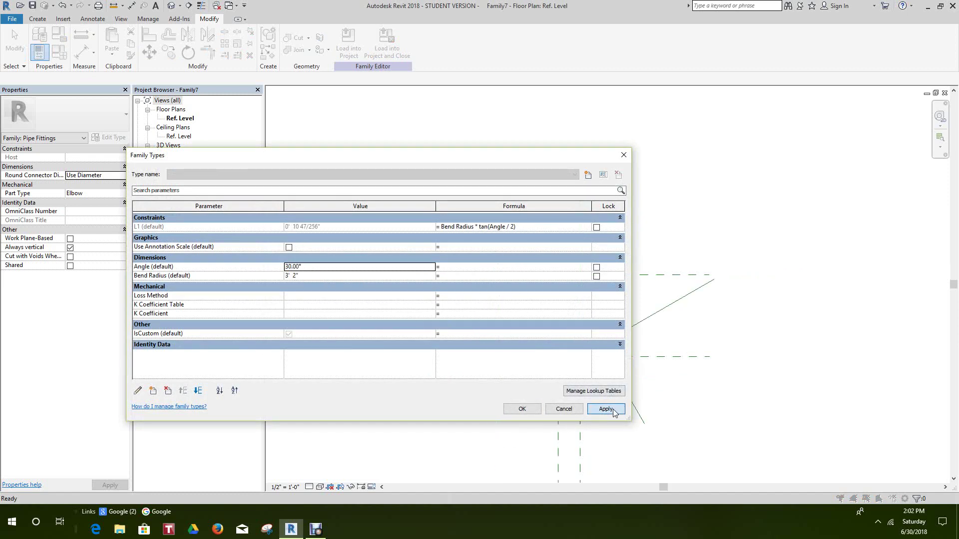
click(522, 410)
scroll(576, 373, up, 5)
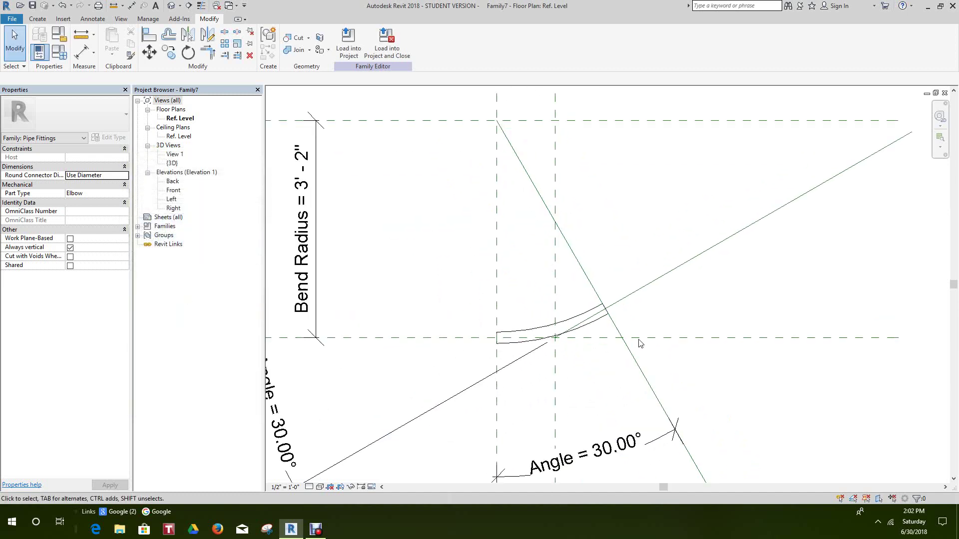
scroll(736, 336, down, 3)
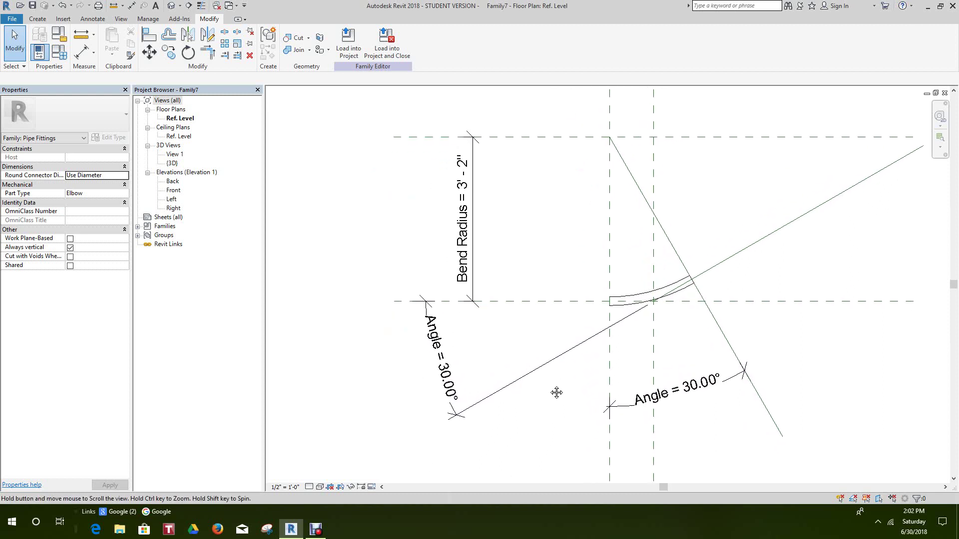
scroll(555, 389, down, 2)
middle_drag(550, 385, 524, 413)
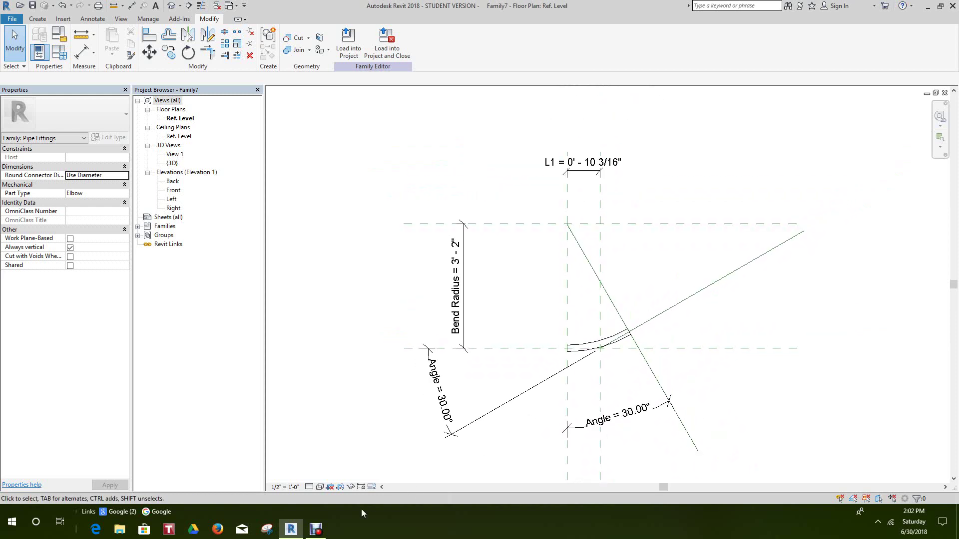